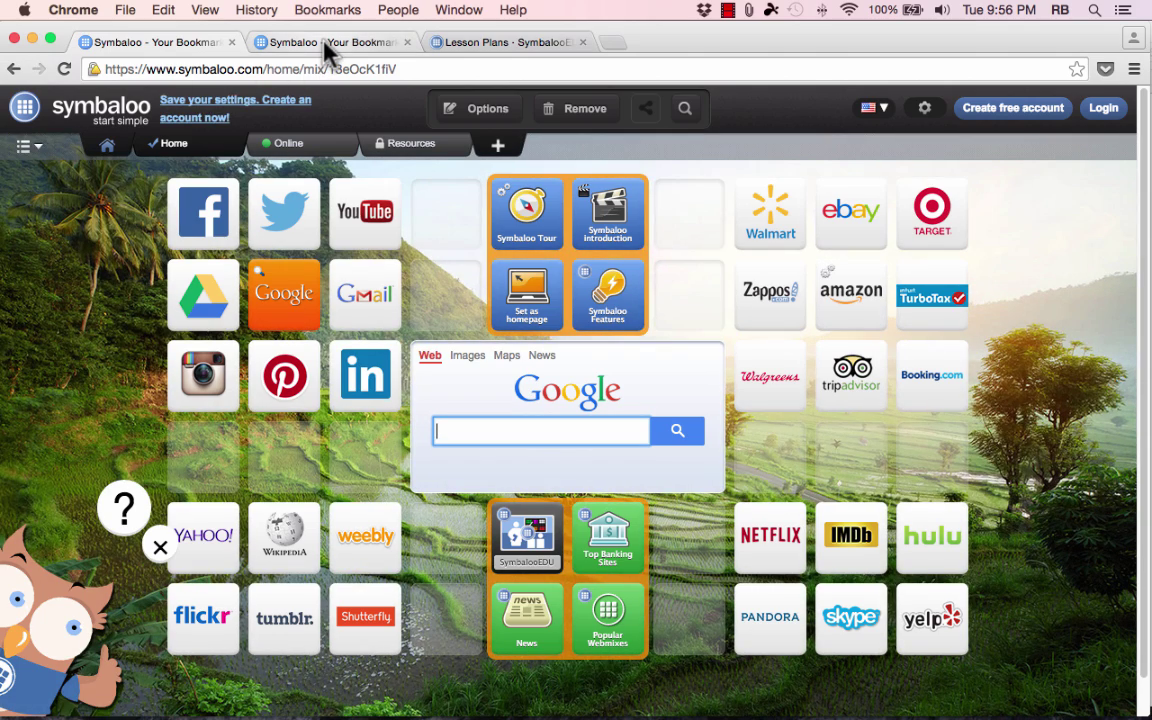
Switch between the Chrome tabs and settle on the EDU webmix tab with its education tiles.
click(326, 45)
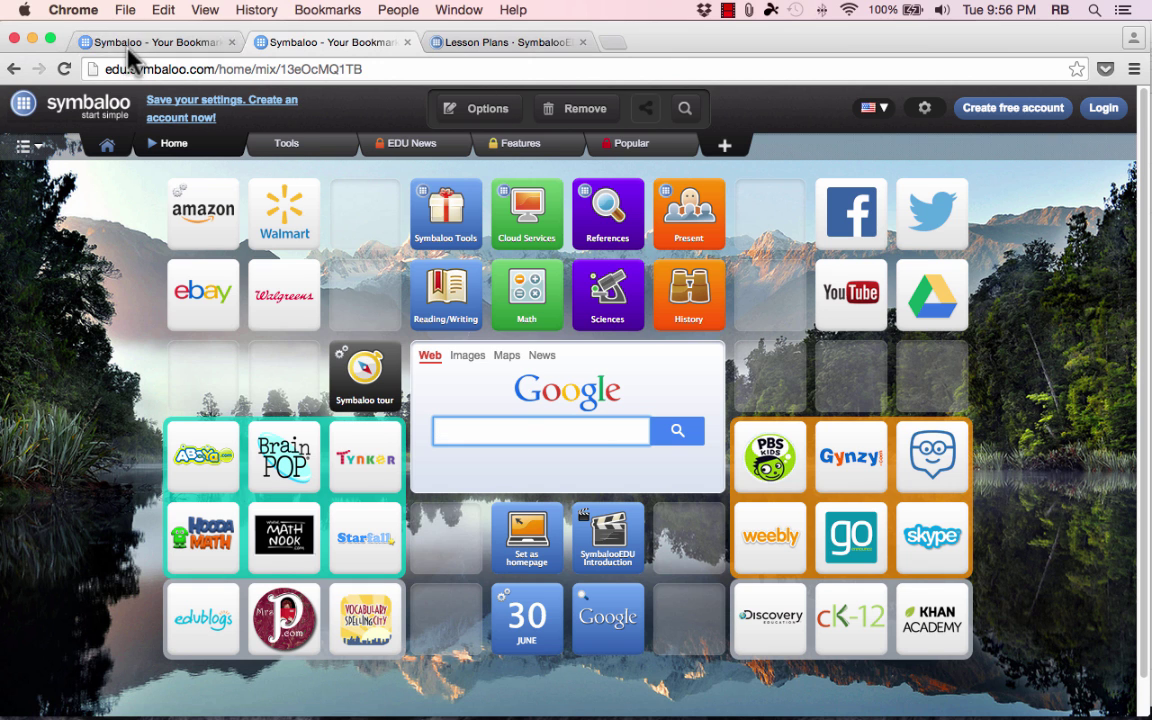
click(200, 44)
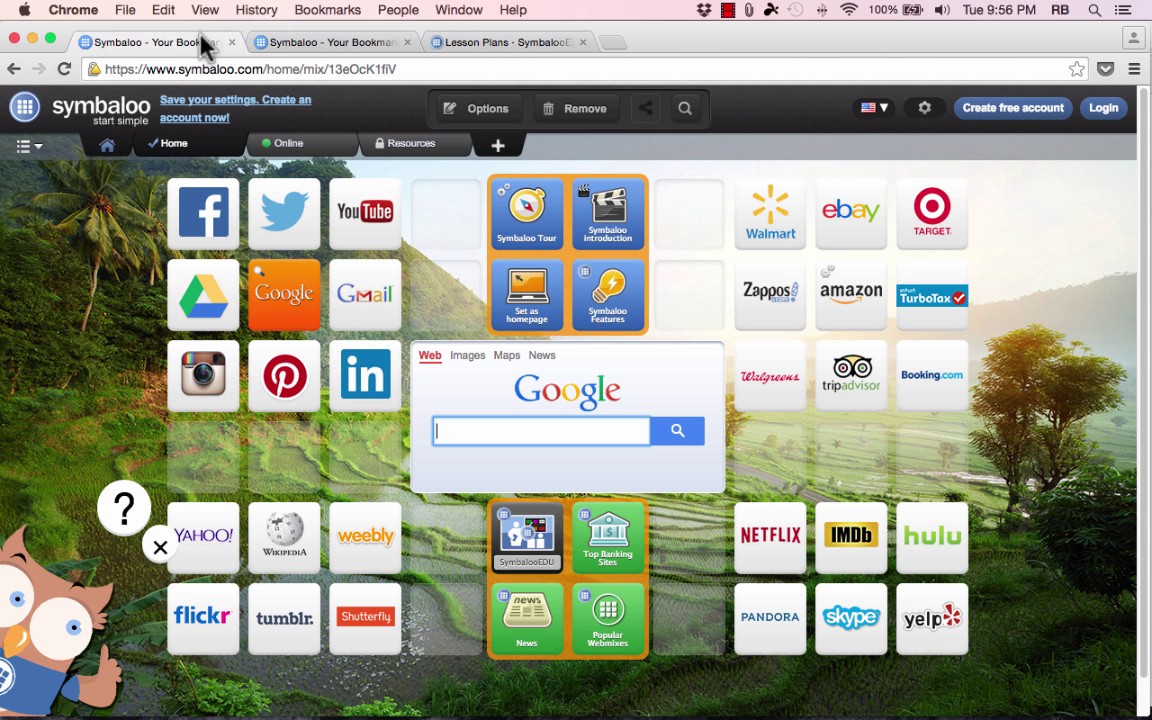
click(333, 45)
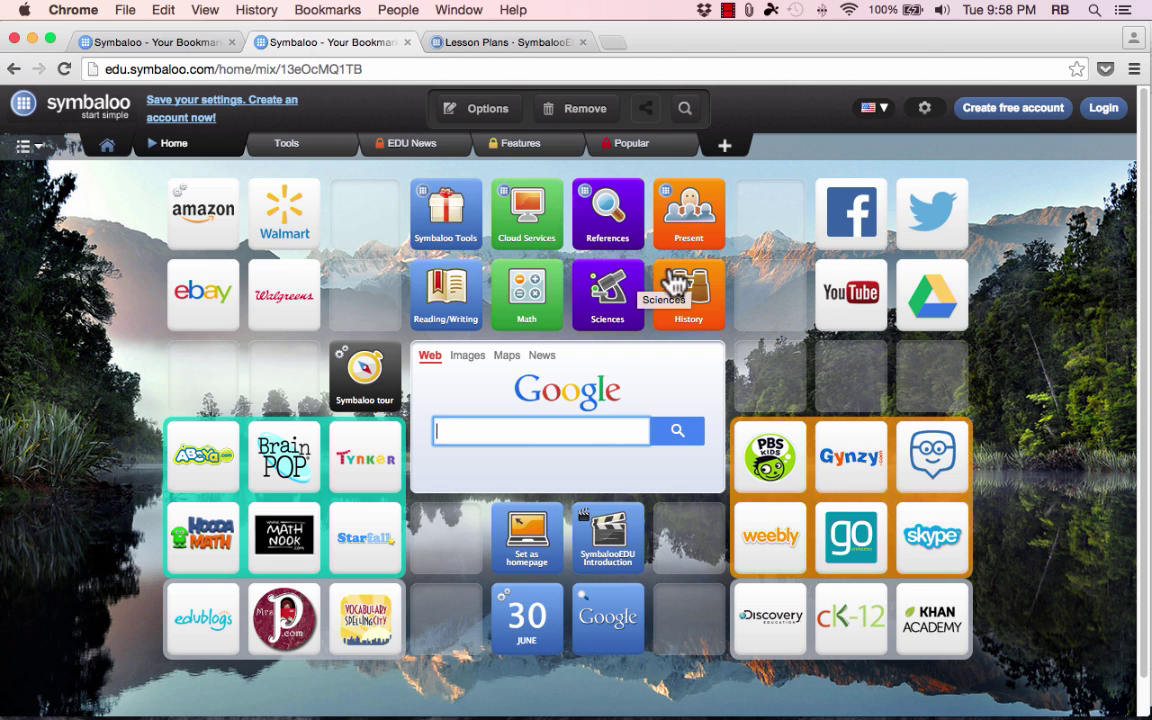
Start a free Symbaloo EDU account and reveal the extra social sign-up options.
click(1010, 122)
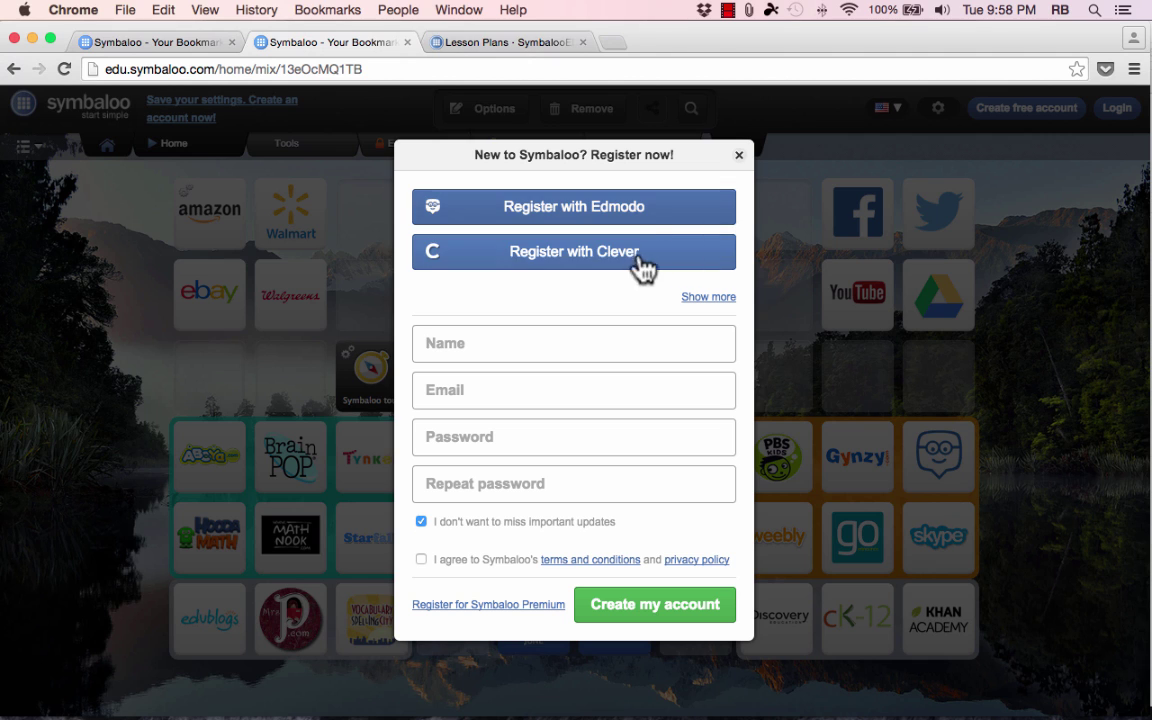
click(711, 297)
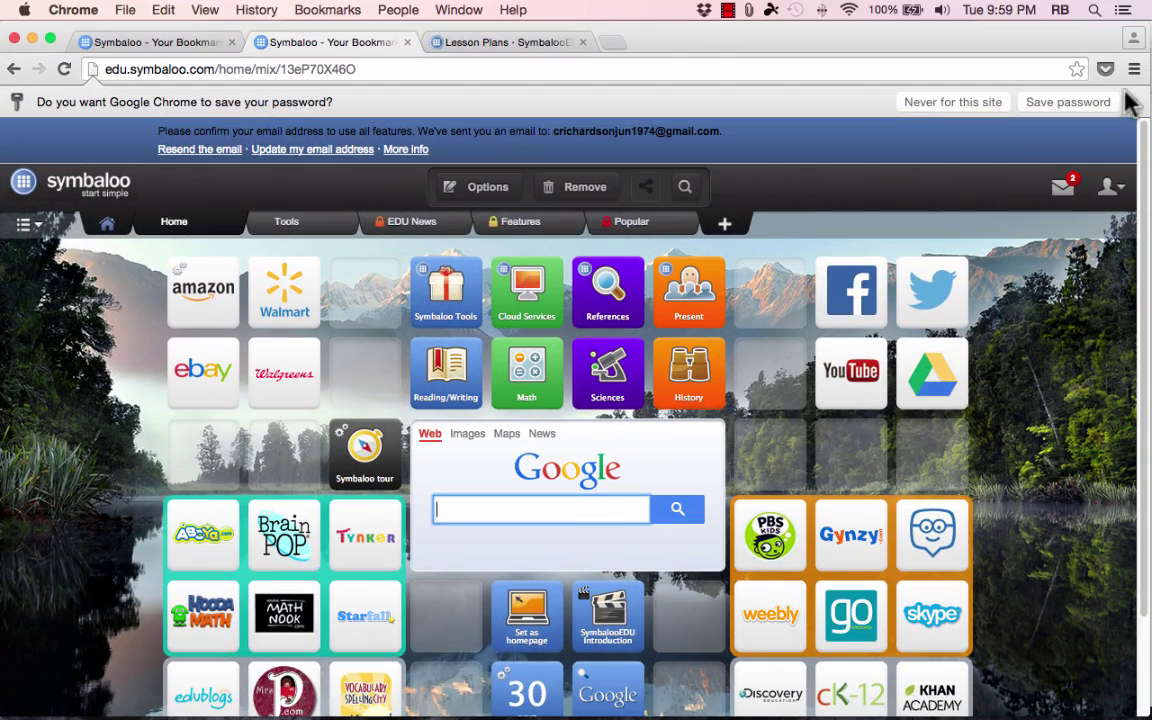
Dismiss Chrome's save-password bar and browse the new account's Features webmix.
click(1134, 103)
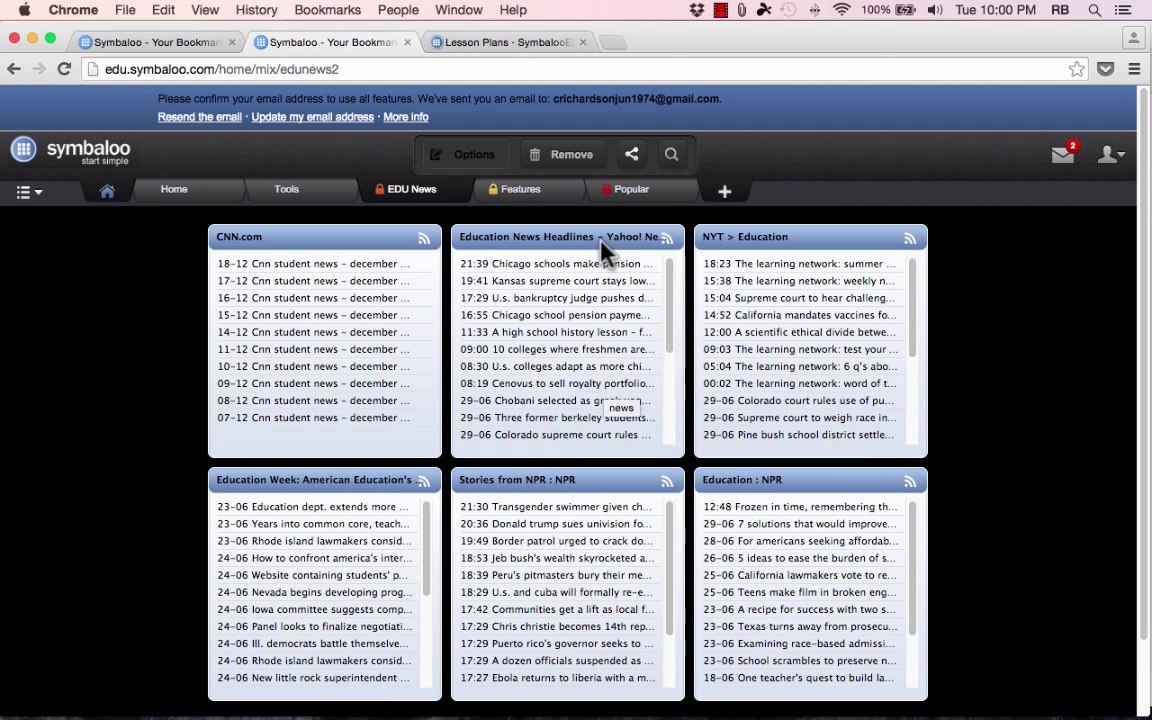
click(519, 190)
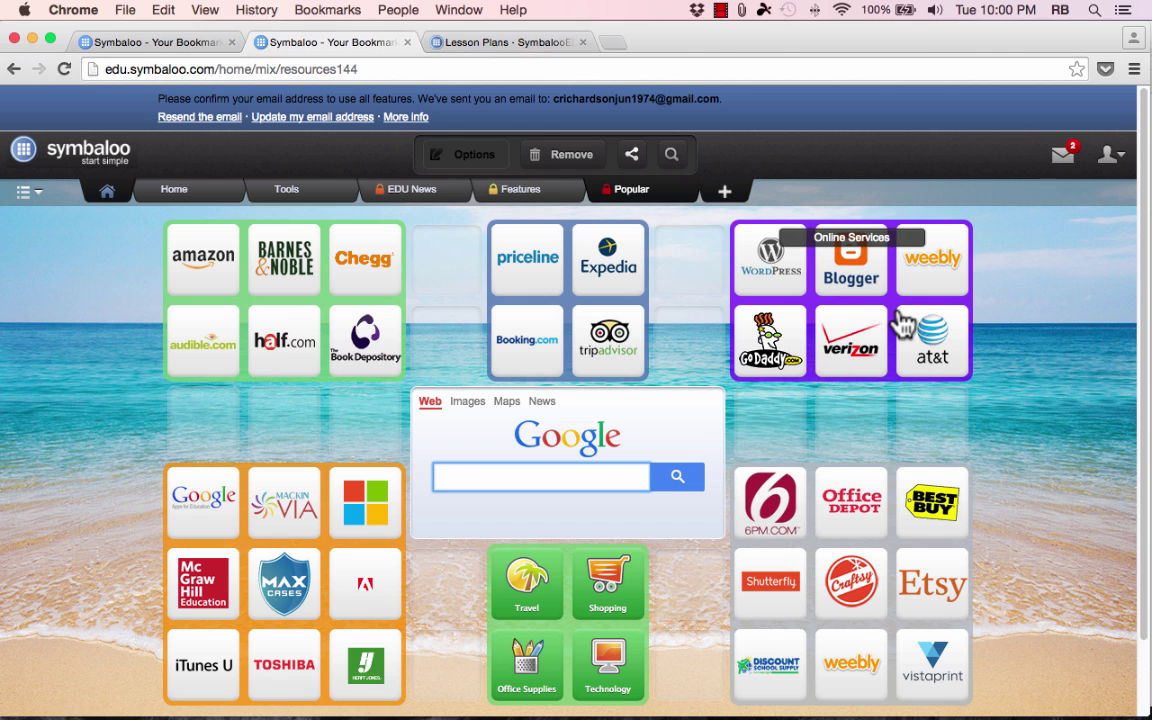
scroll(1023, 545, down, 3)
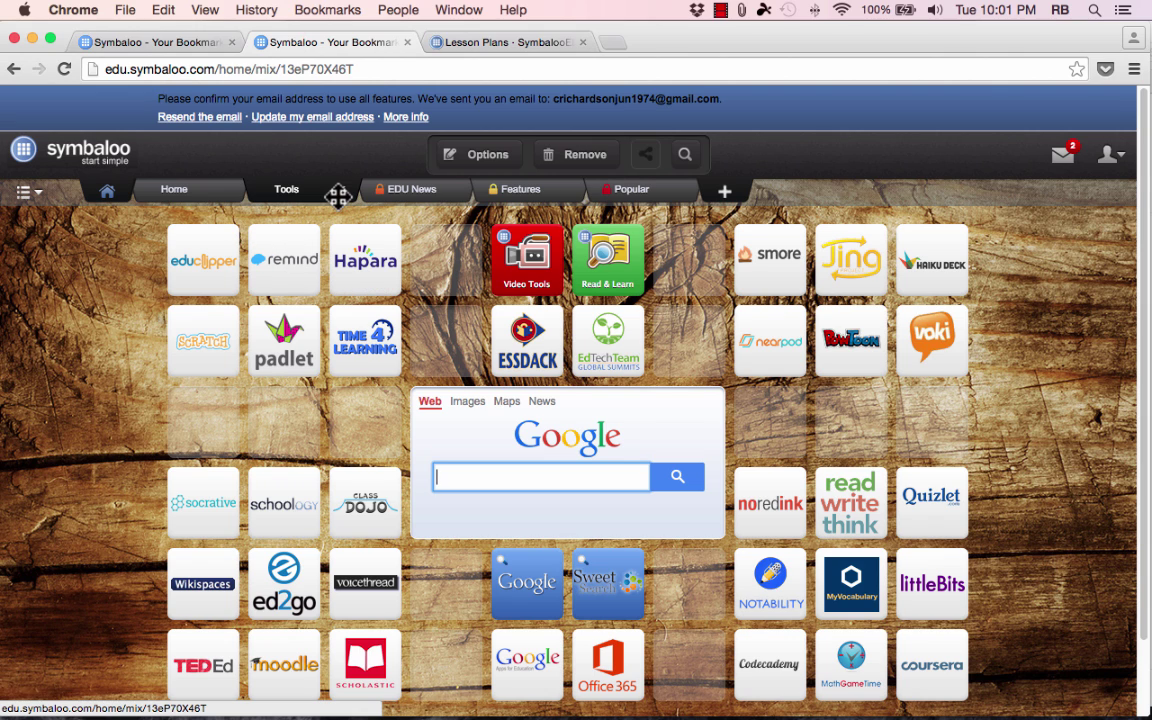
mouse_move(301, 193)
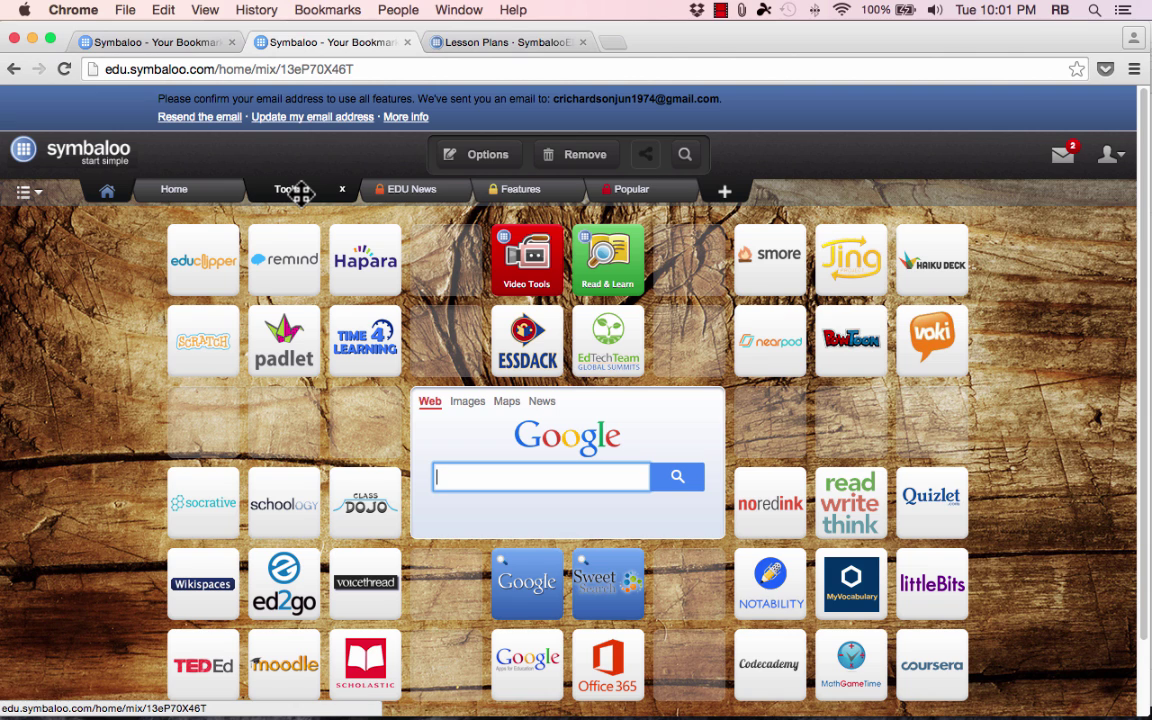
click(617, 192)
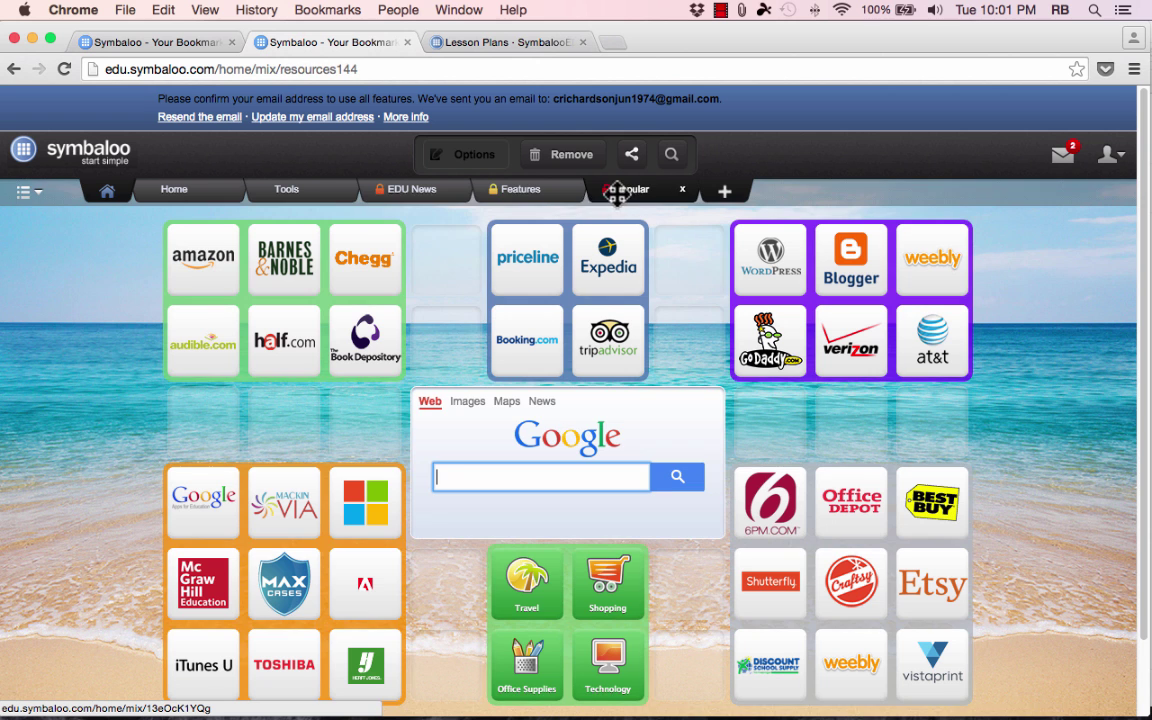
click(300, 190)
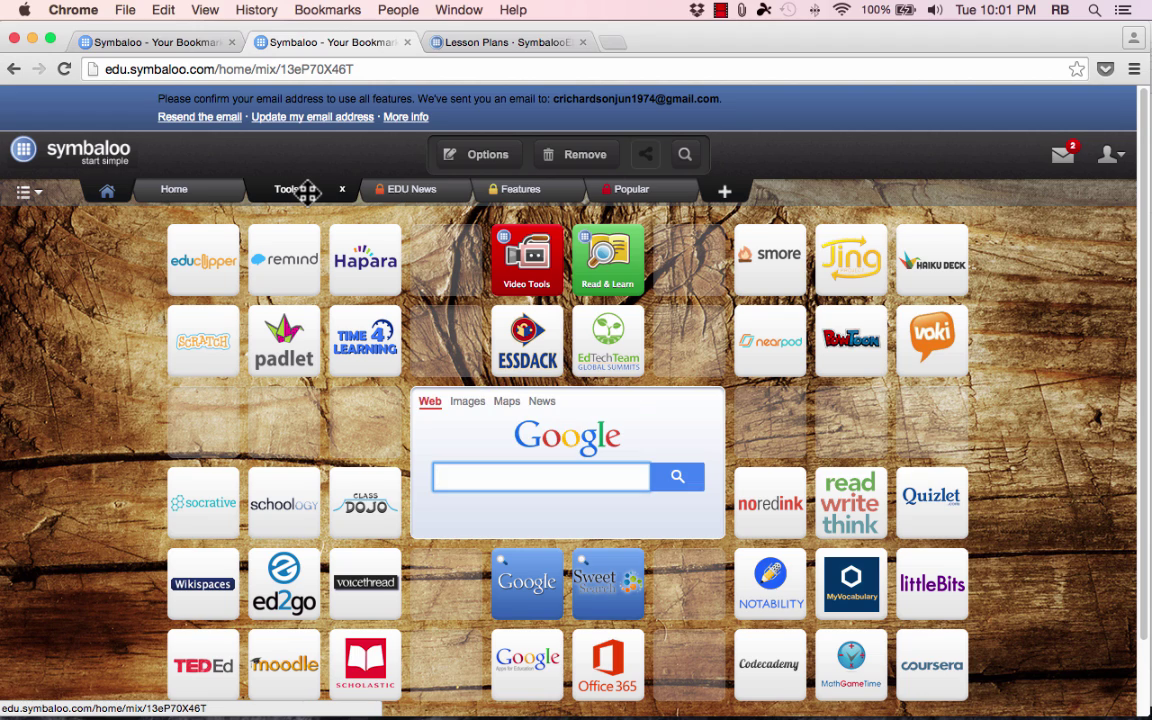
click(590, 166)
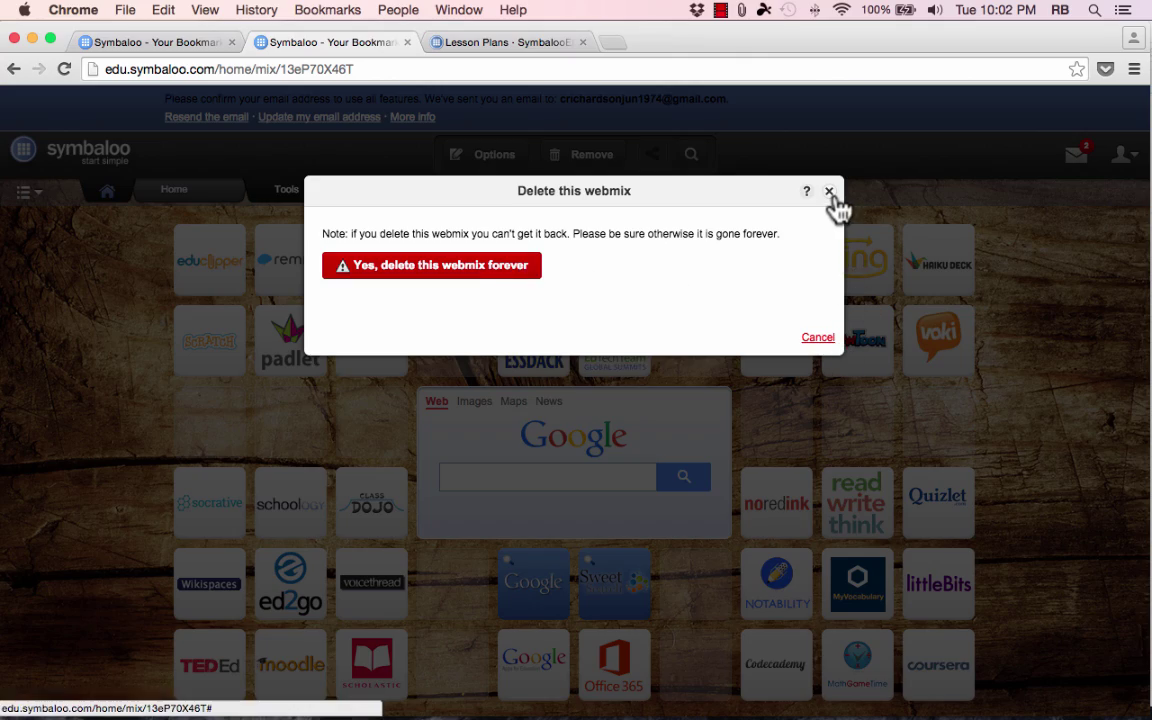
click(818, 338)
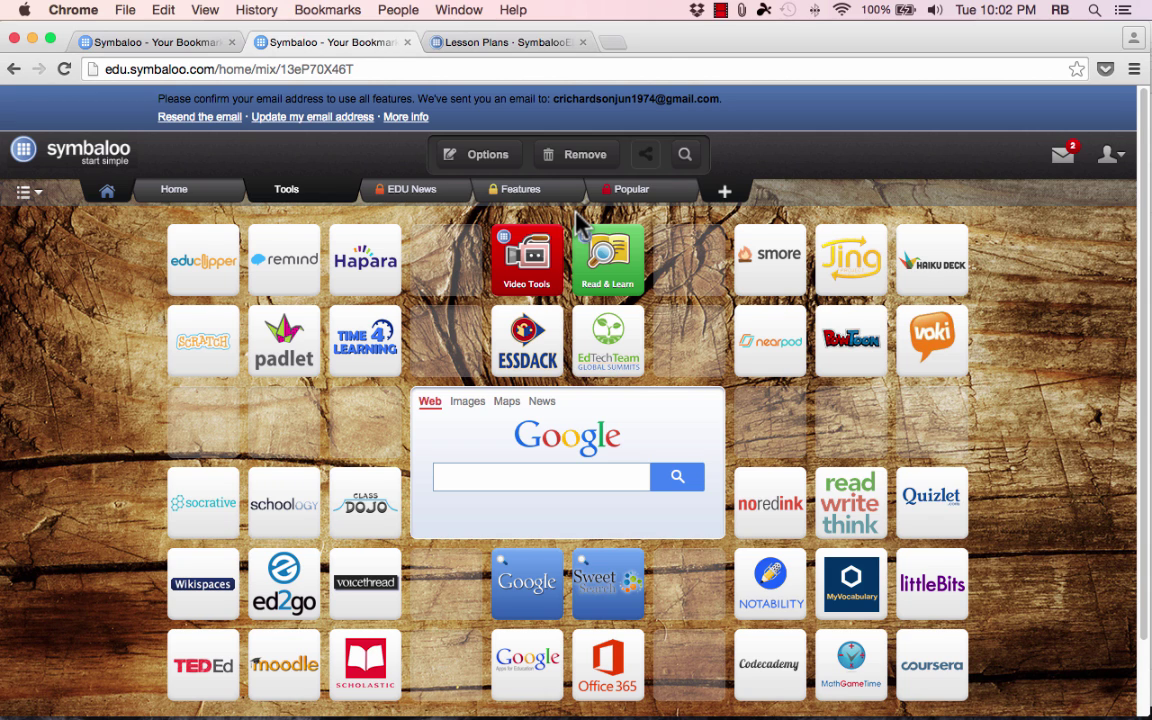
click(487, 157)
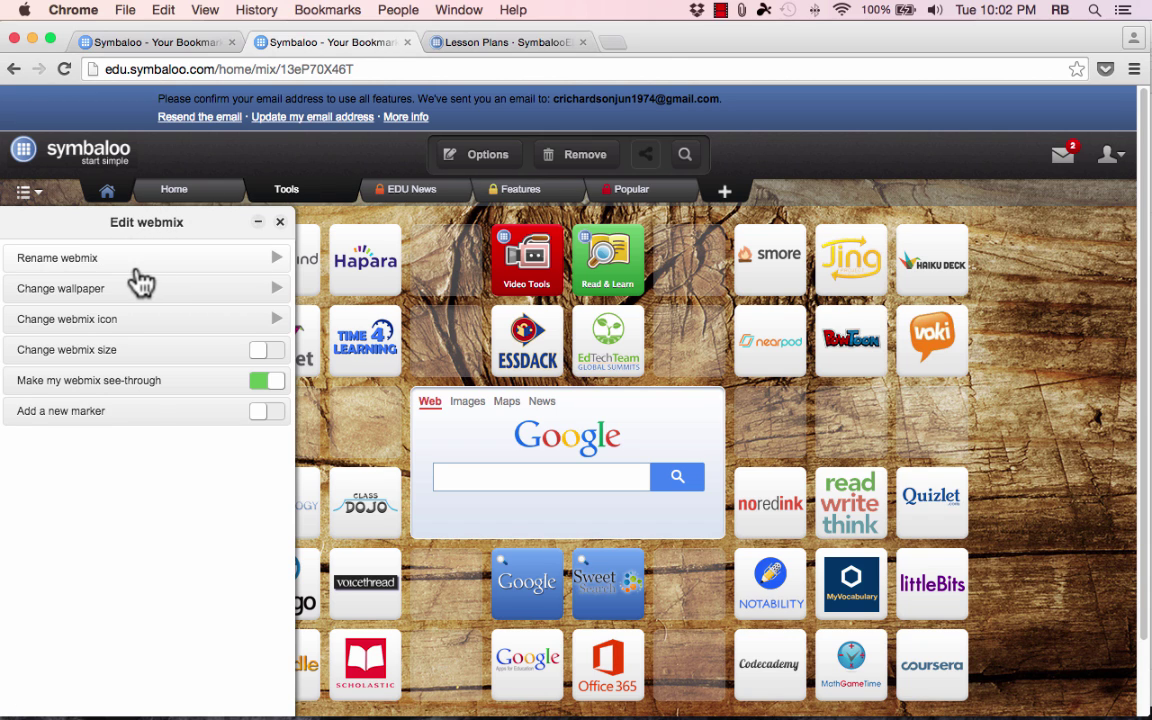
click(266, 254)
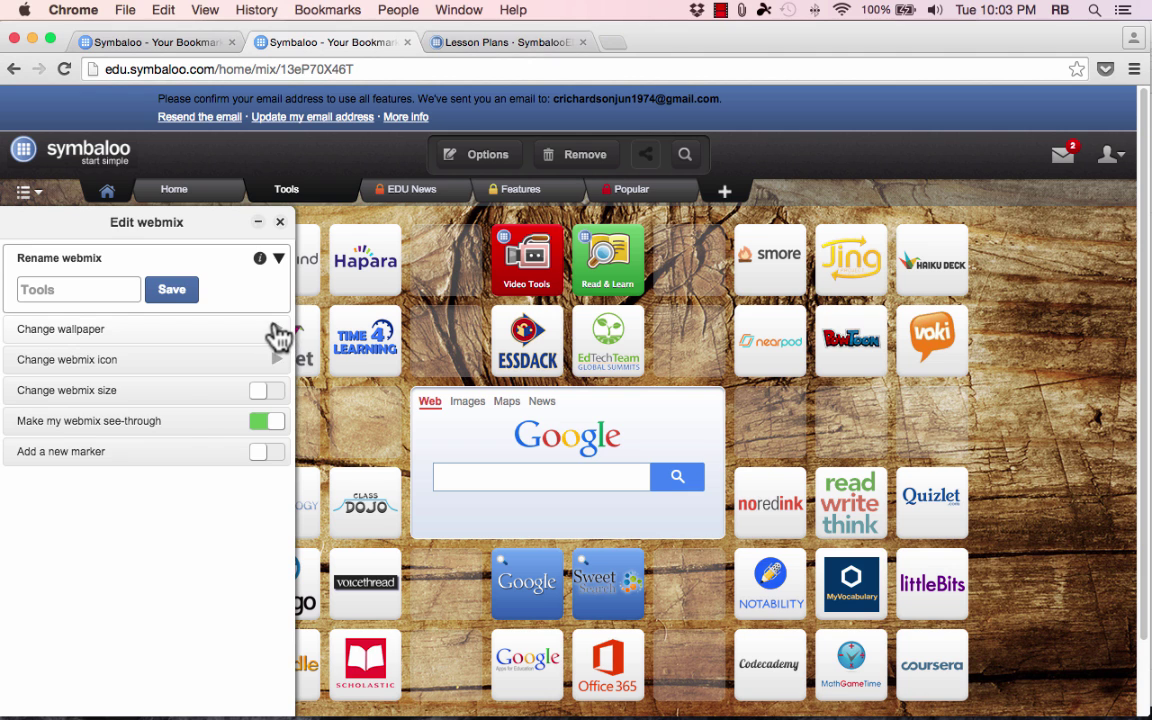
click(276, 332)
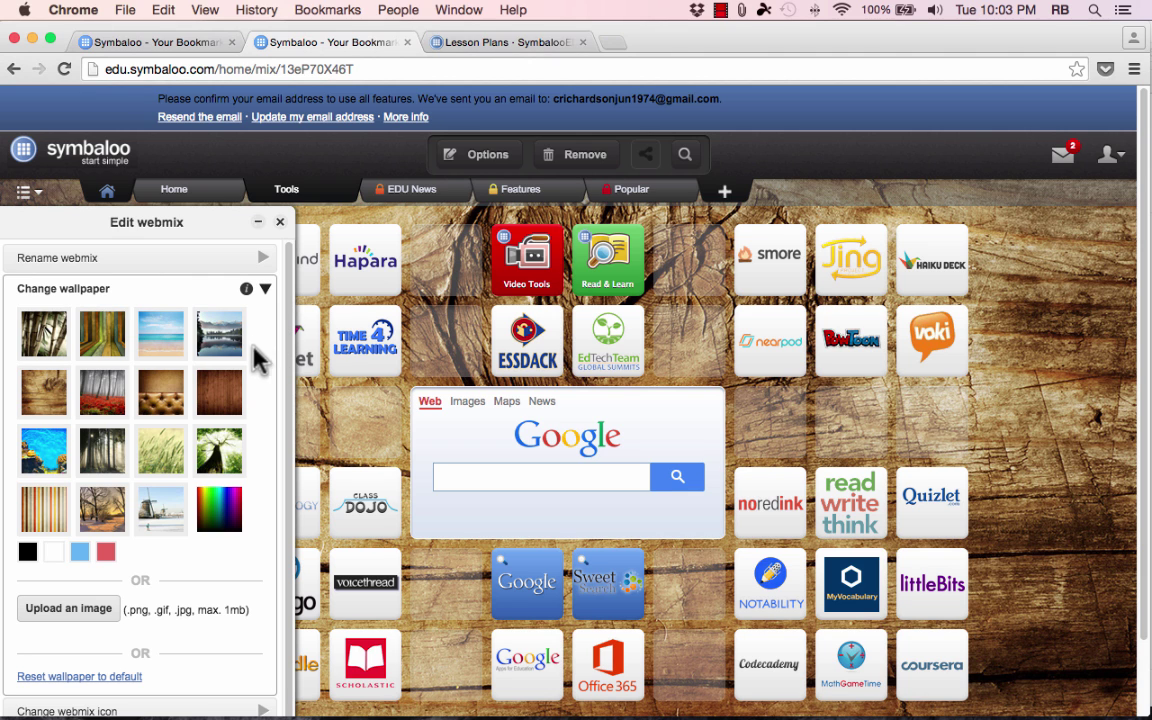
scroll(248, 470, down, 2)
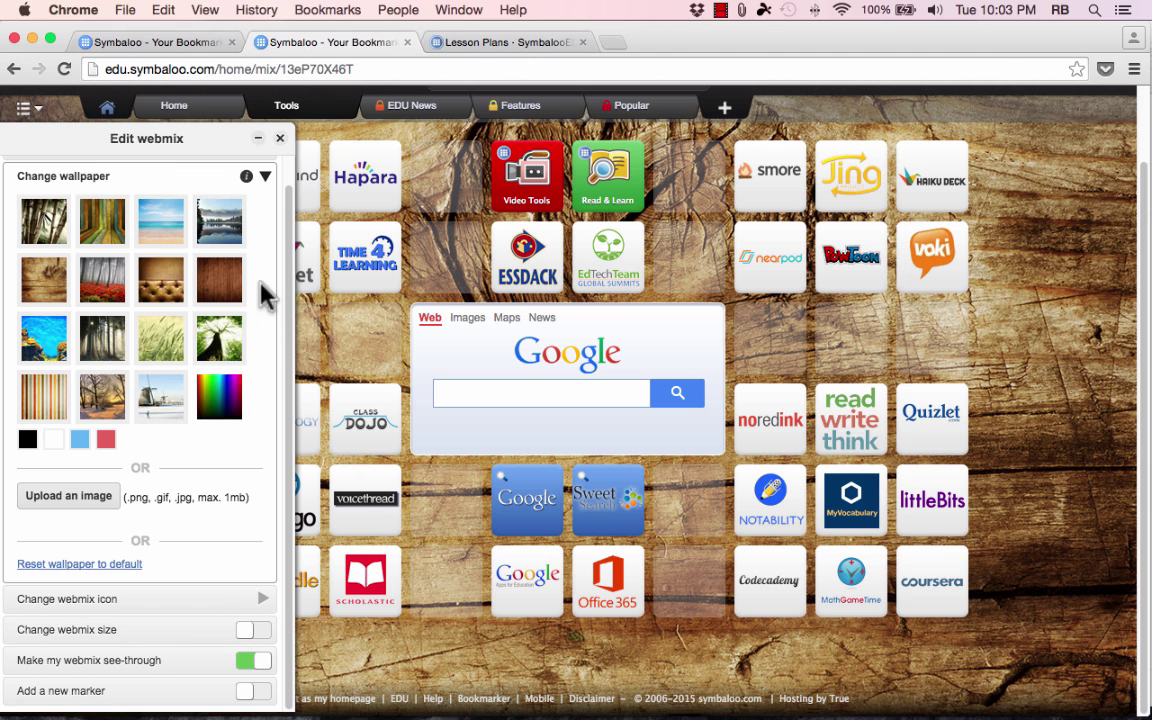
click(258, 140)
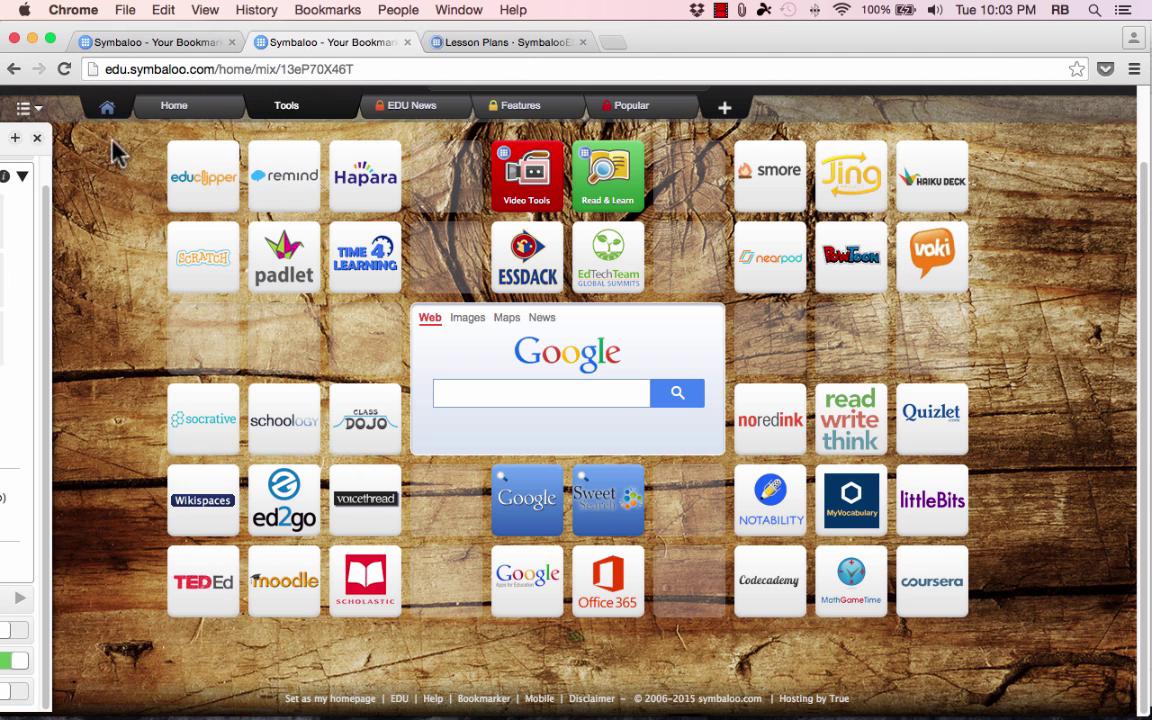
click(21, 148)
click(257, 140)
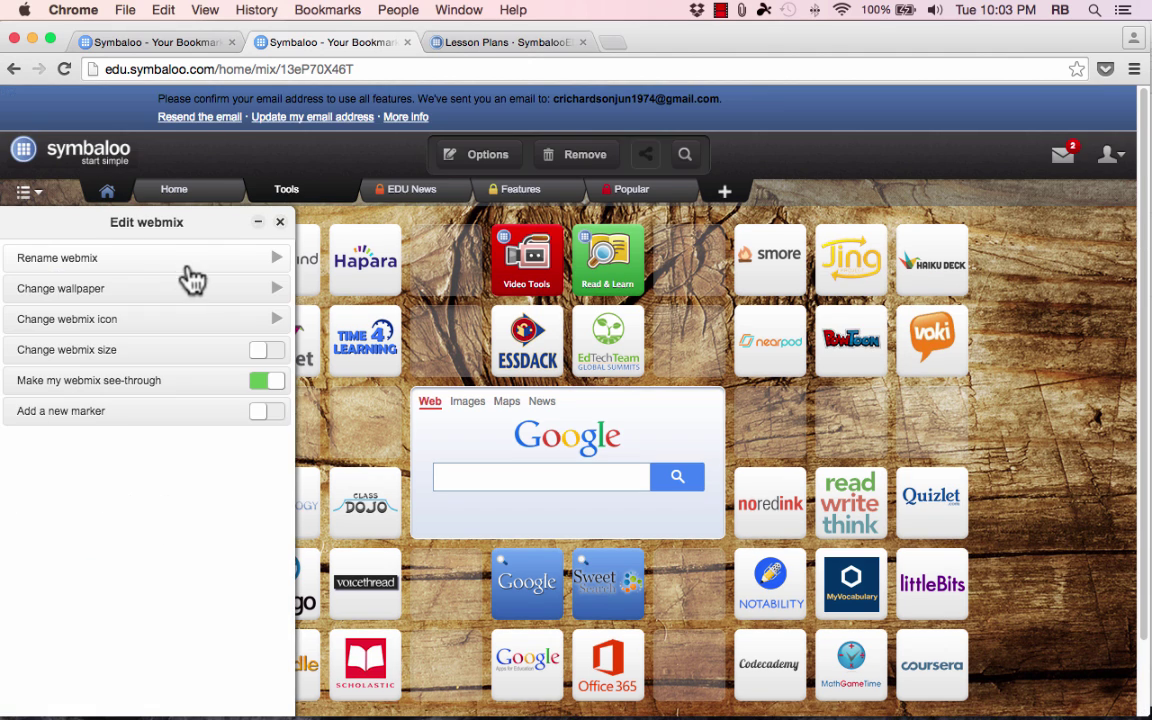
click(258, 352)
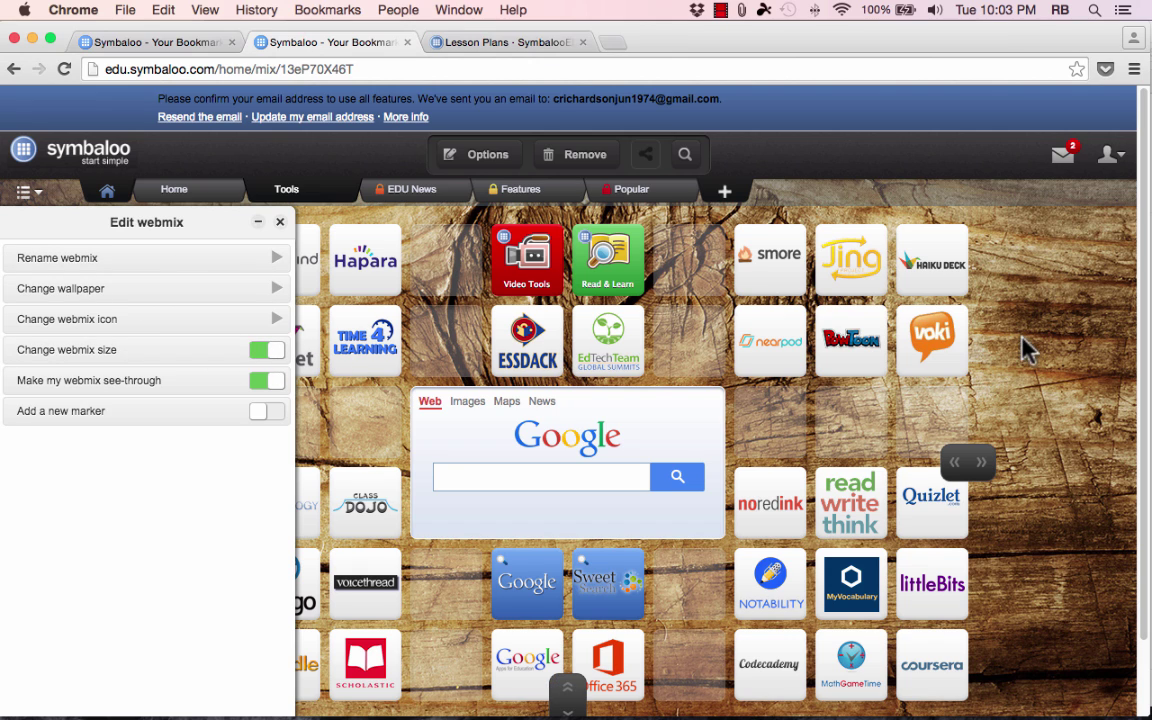
click(989, 462)
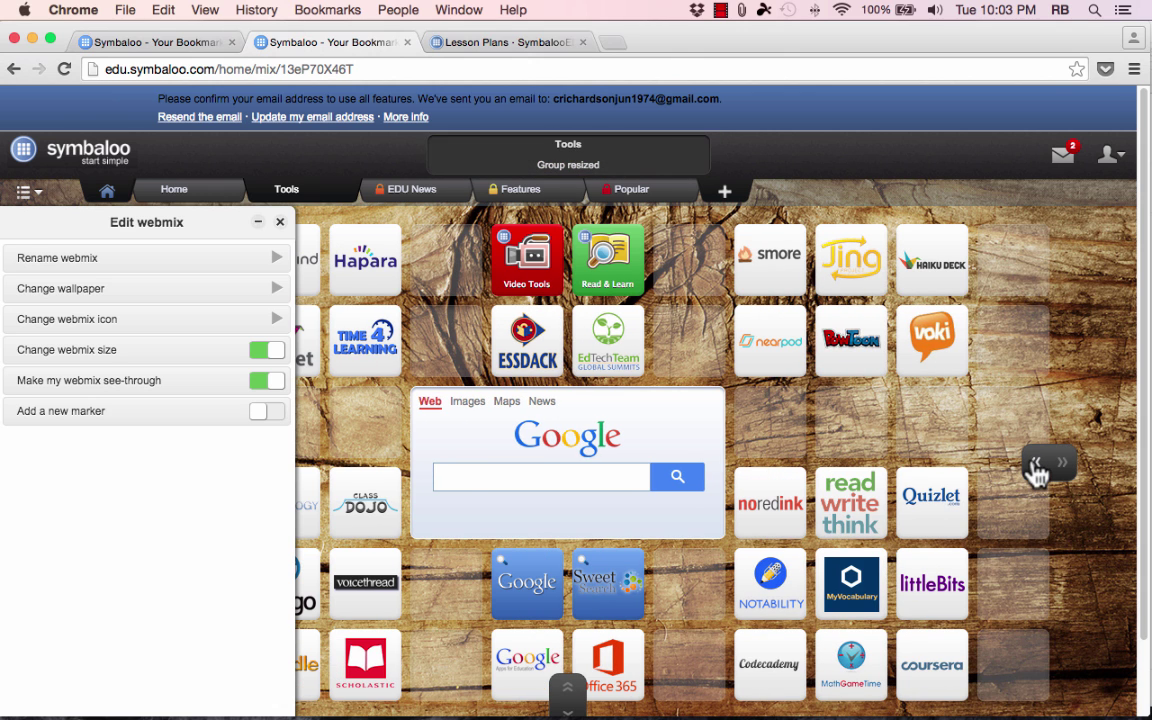
click(1022, 462)
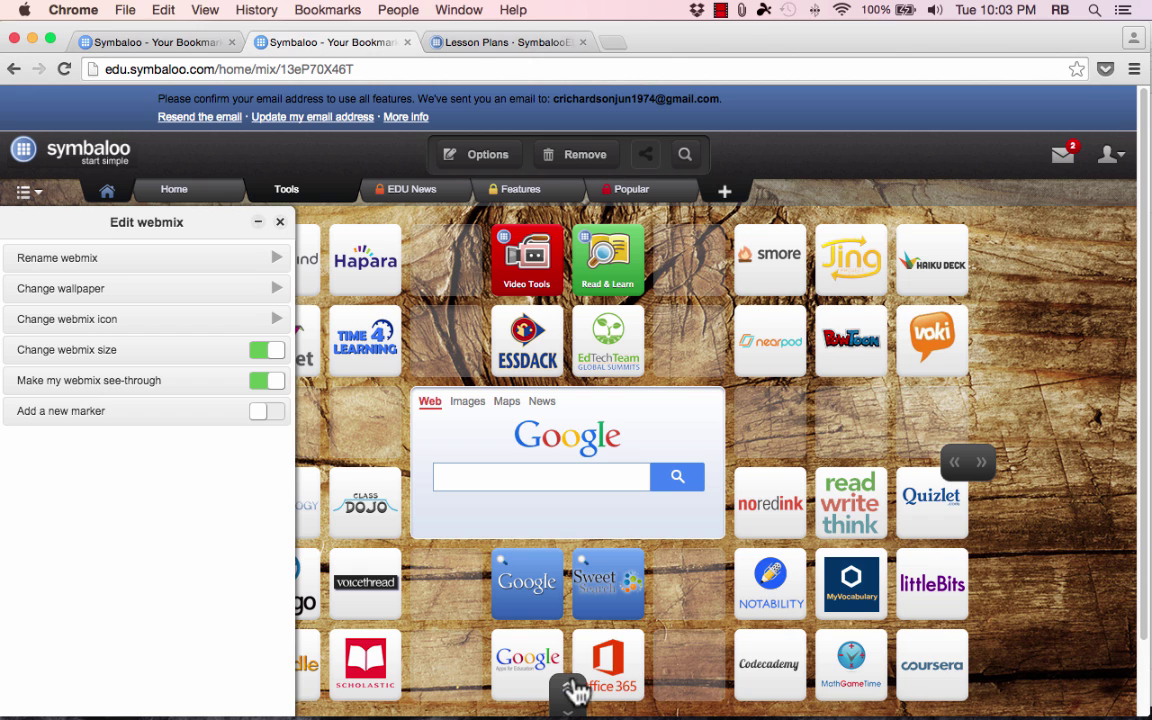
click(262, 350)
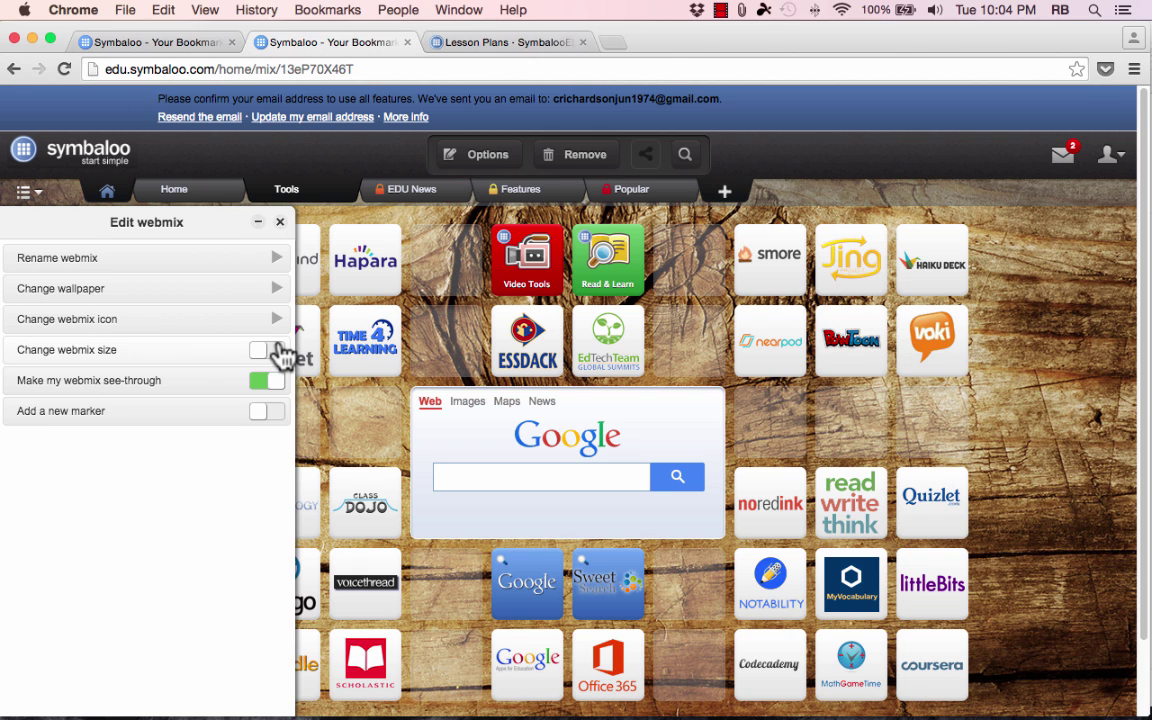
click(281, 223)
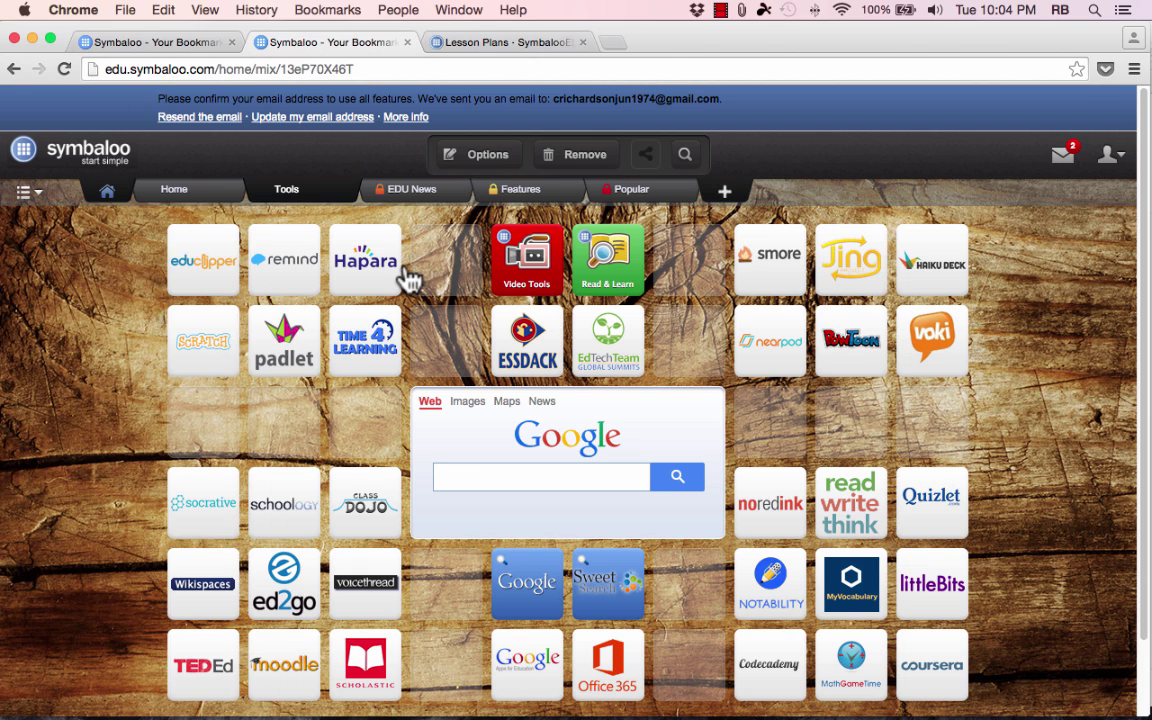
Delete the Moodle tile and bring up the tile search for the emptied slot.
right_click(288, 668)
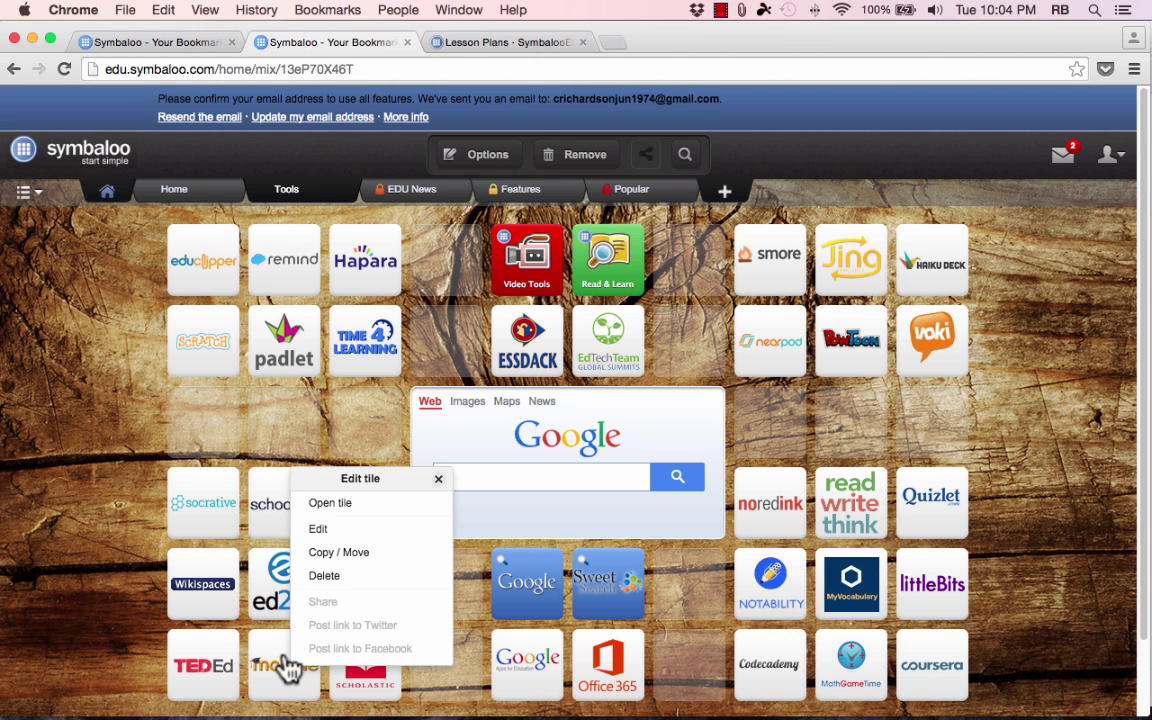
click(336, 580)
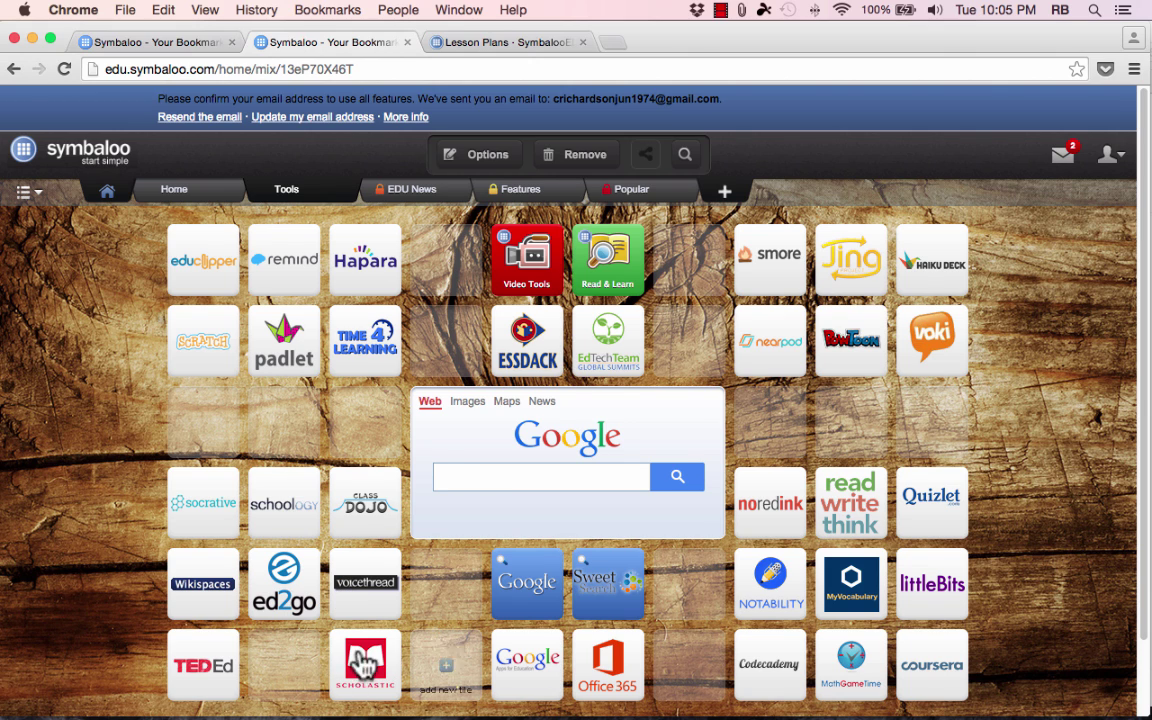
click(289, 678)
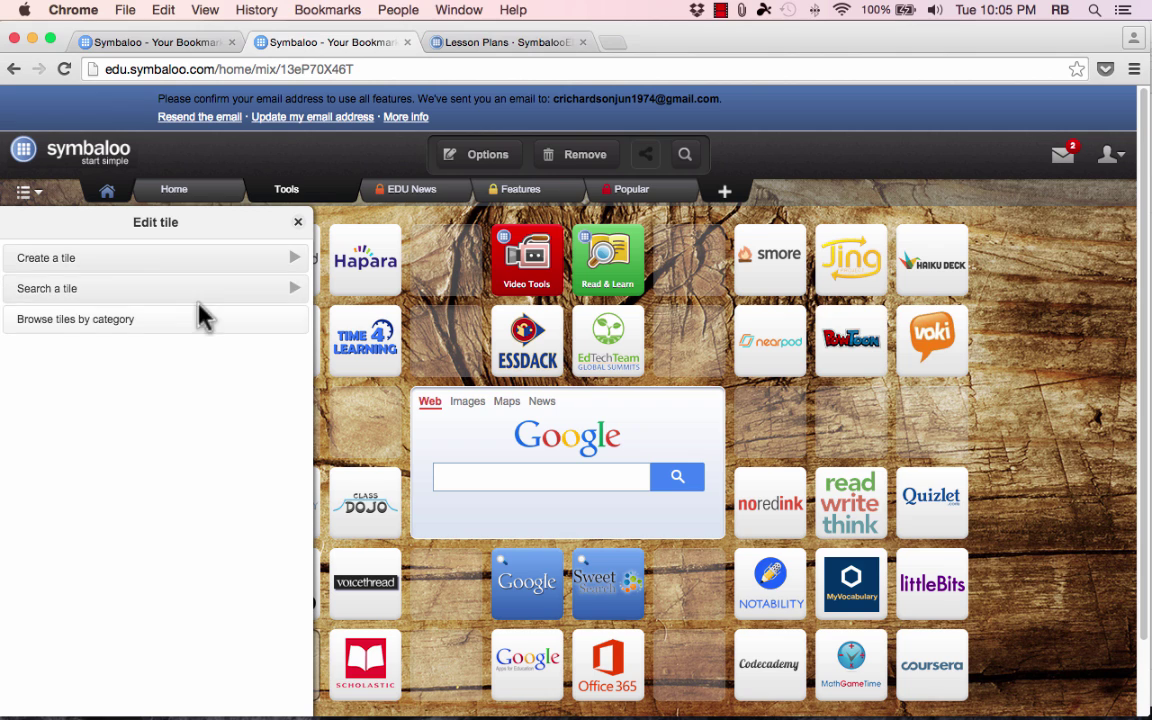
click(47, 292)
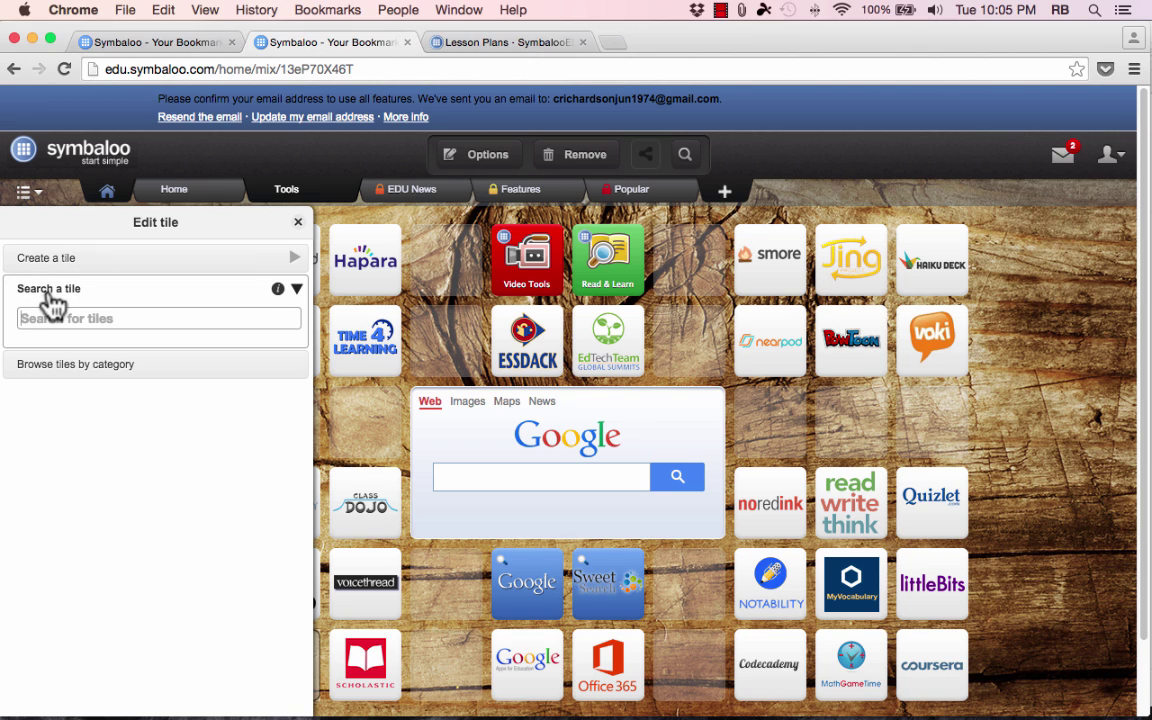
Search for 'Canvas' and place the Canvas tile in the empty bottom-row slot.
click(149, 318)
text(Canvas)
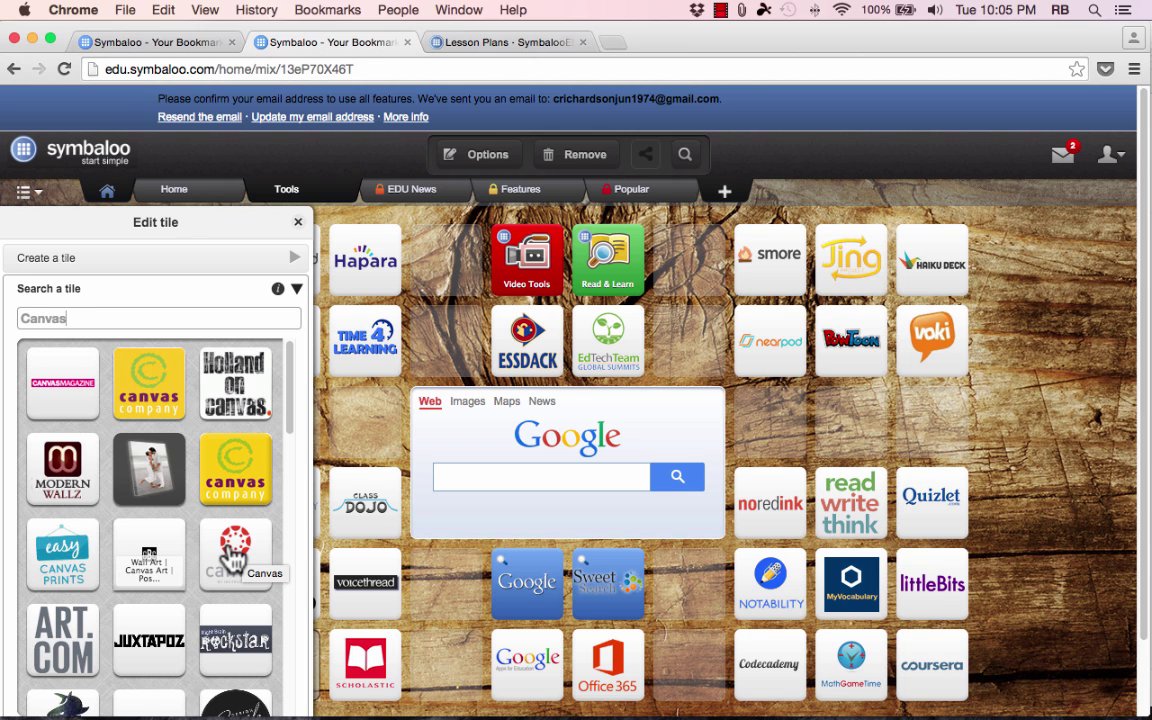
click(233, 558)
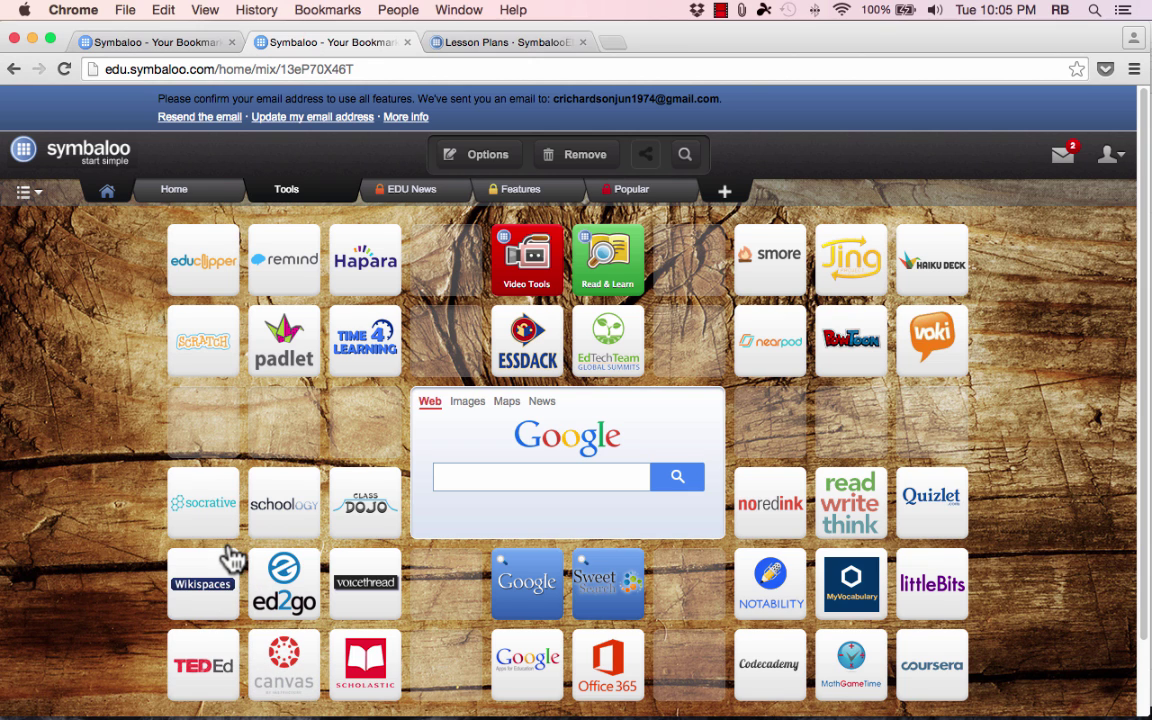
Check that the Canvas tile opens the Canvas login page, close it, and edit another empty slot.
click(297, 677)
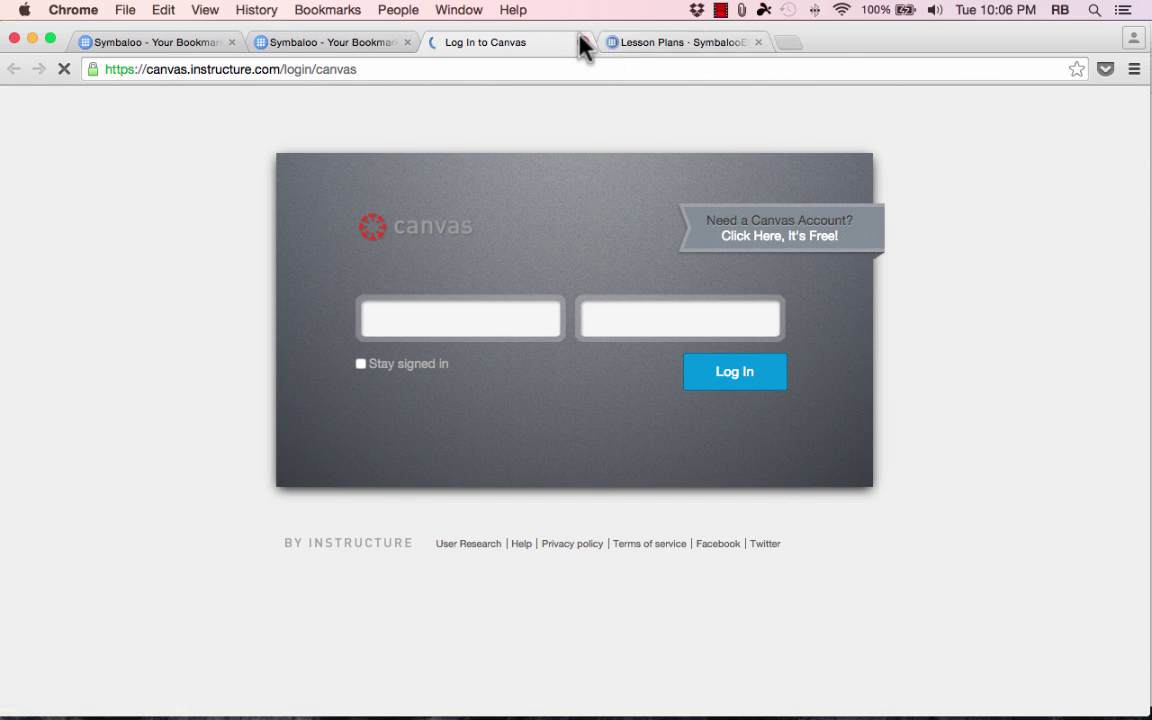
click(583, 43)
click(214, 435)
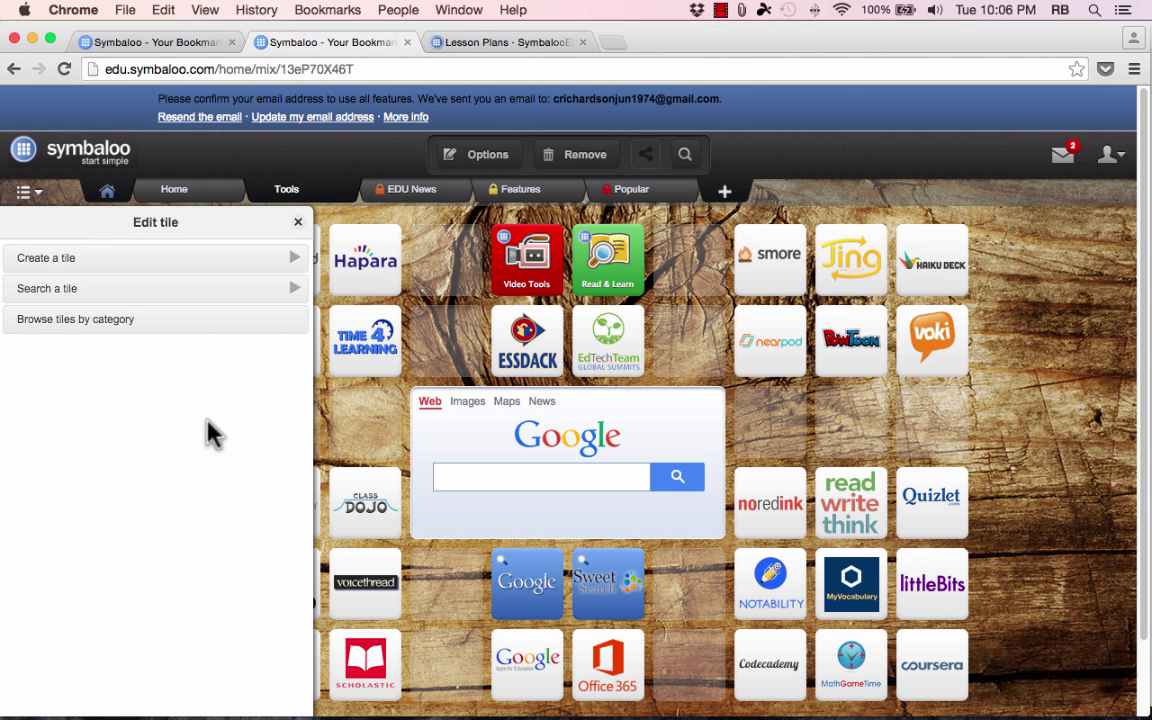
Search 'eMaze', drag the emaze tile into the webmix grid, and pick another empty slot.
click(265, 293)
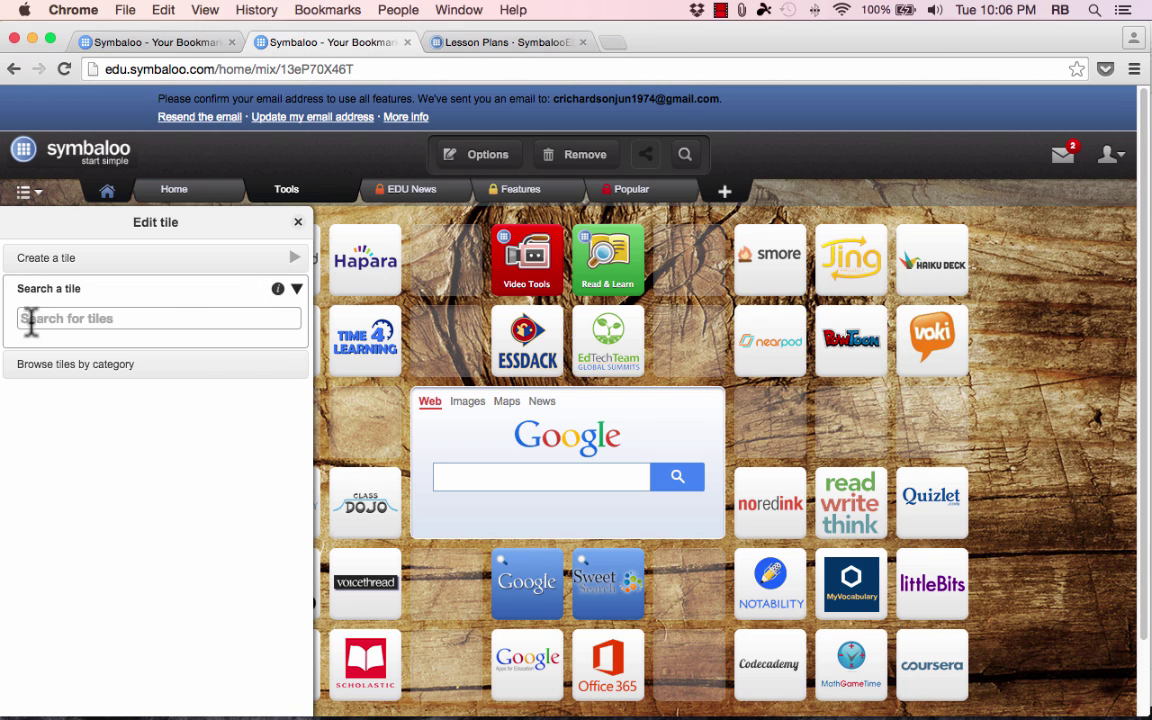
click(290, 321)
text(eMa)
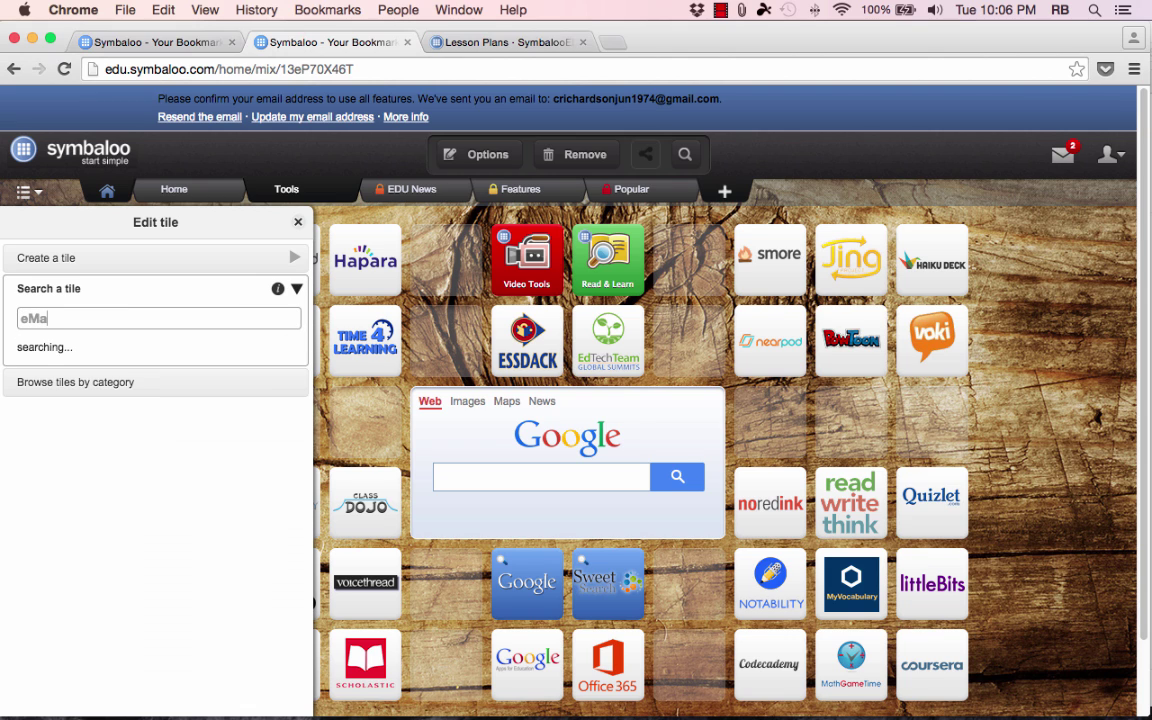
text(ze)
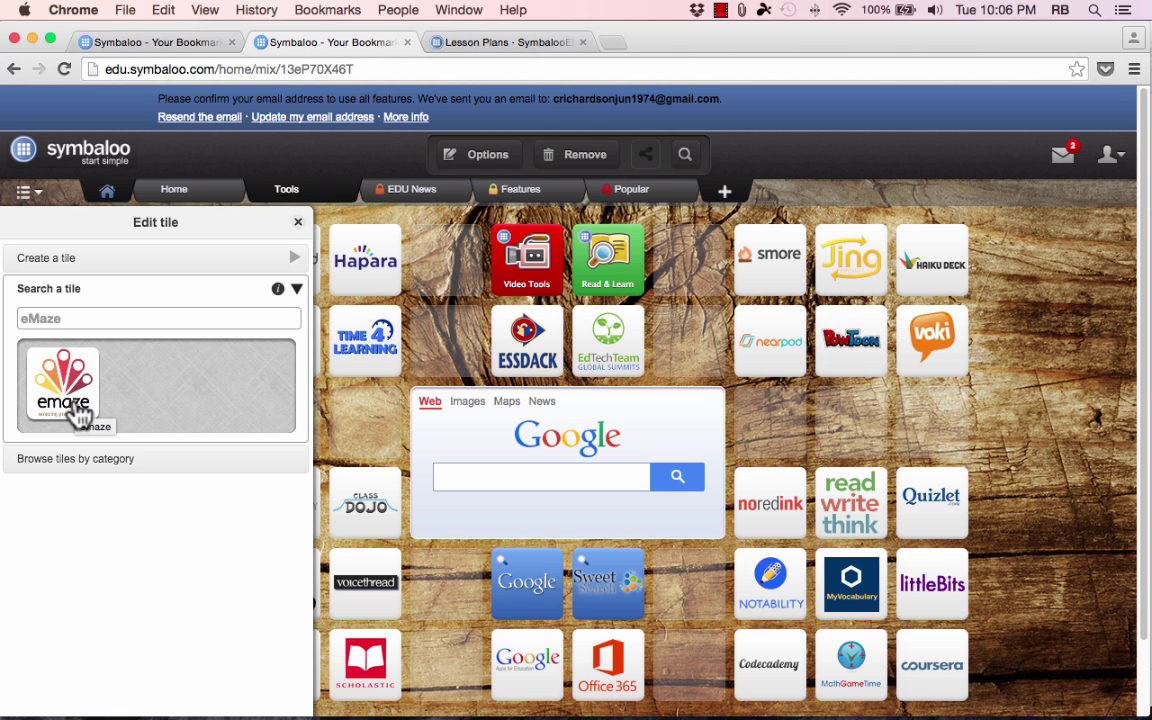
drag(80, 412, 232, 428)
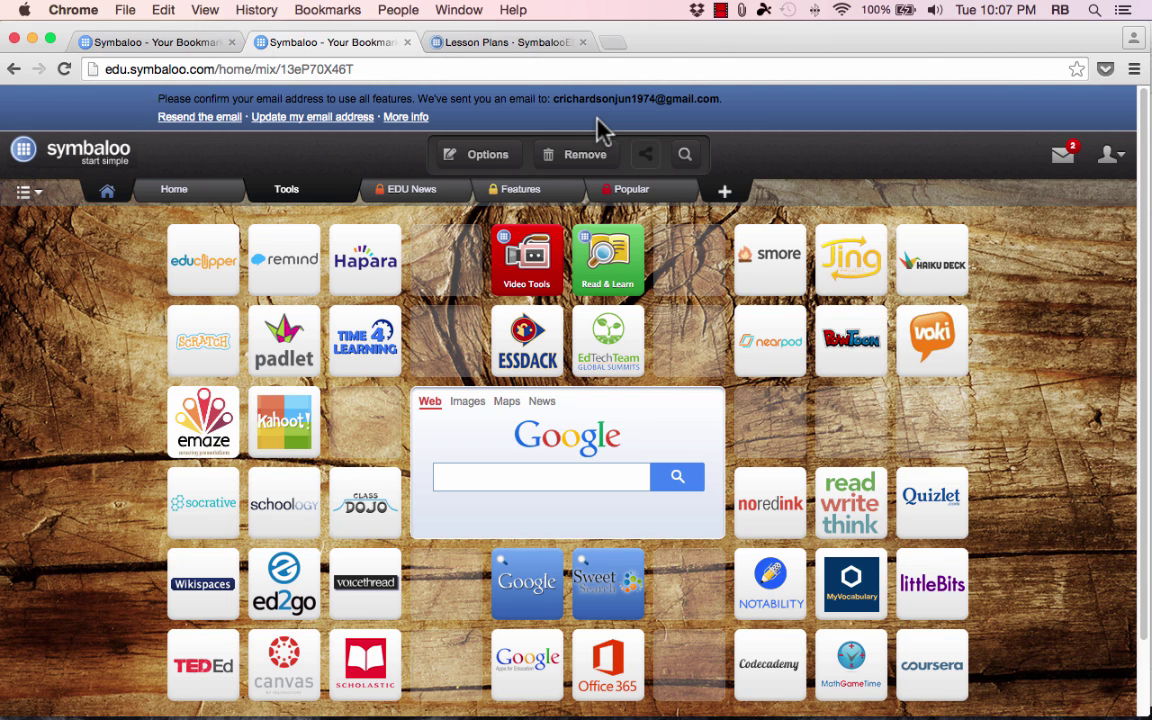
click(772, 434)
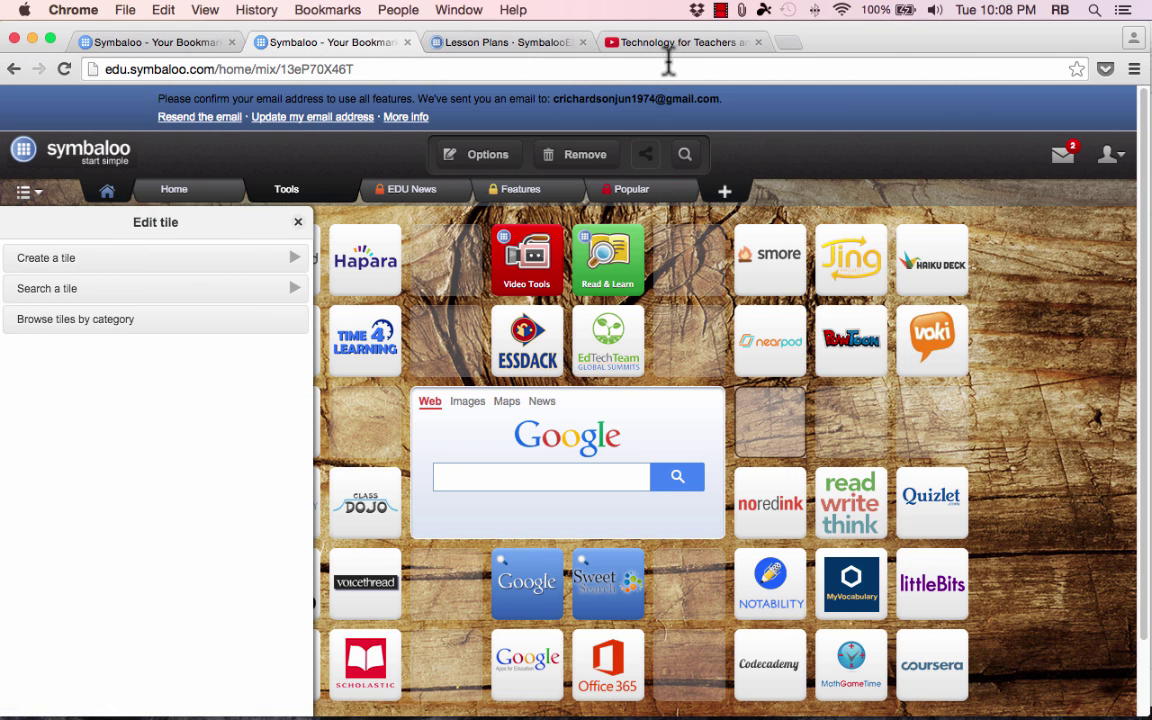
Copy the Technology for Teachers and Students YouTube channel URL and return to Symbaloo.
click(670, 44)
click(413, 68)
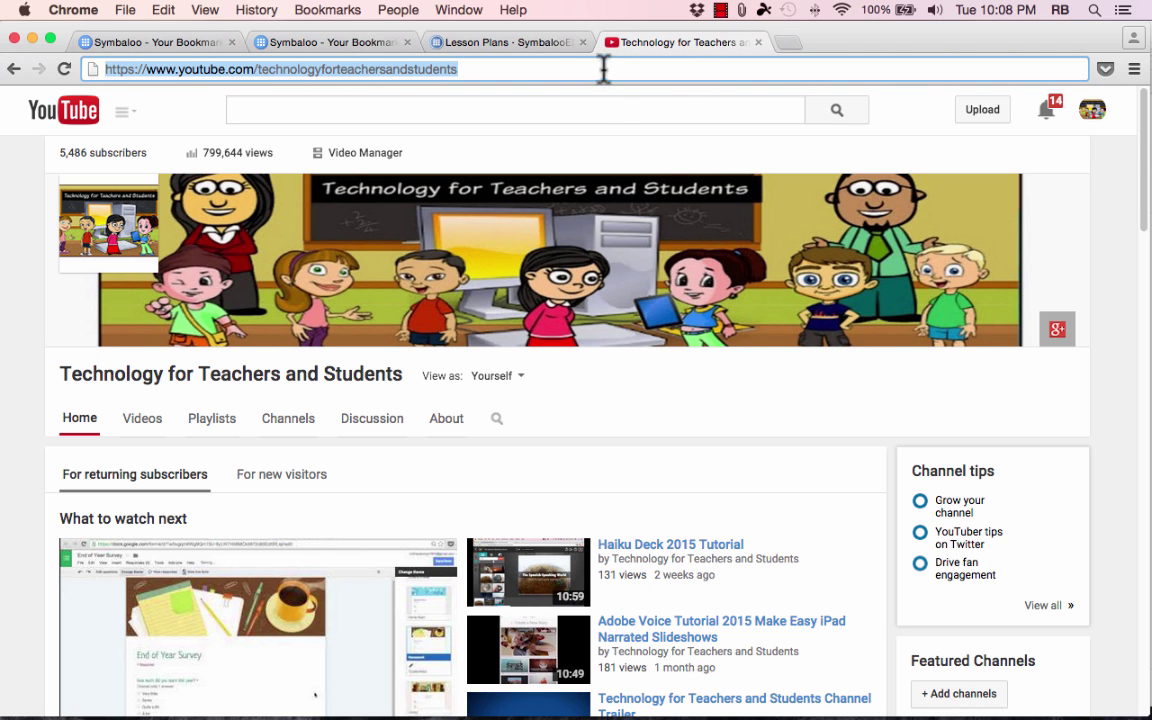
click(303, 42)
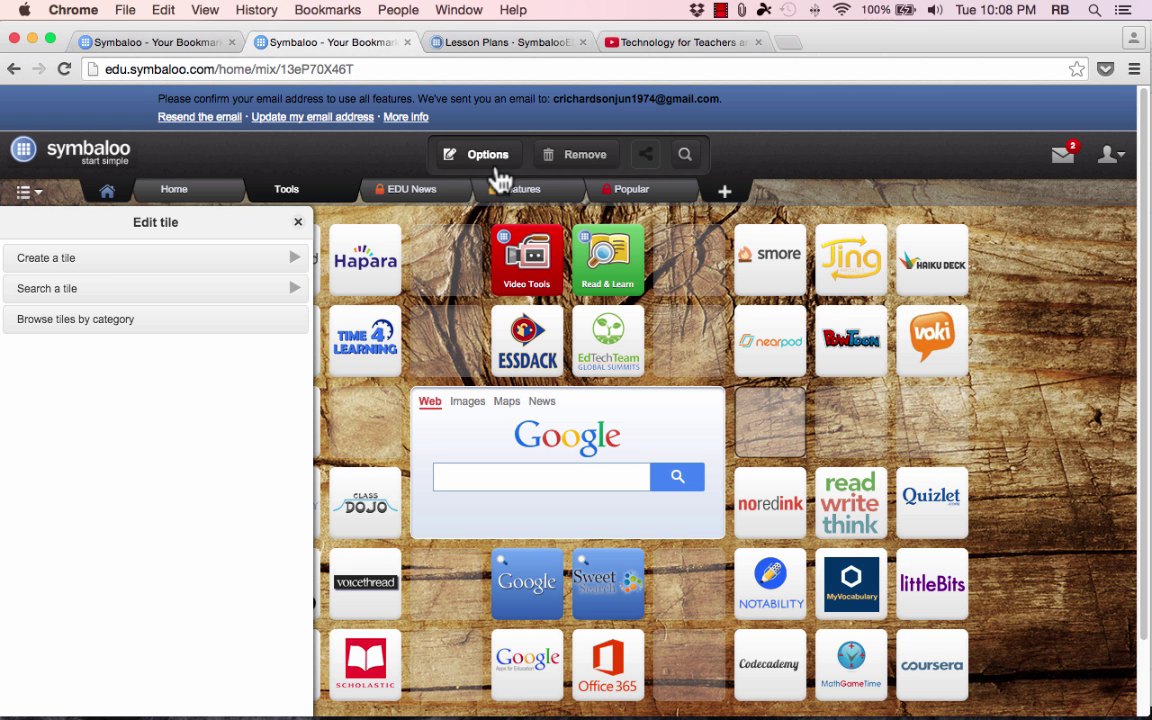
Create a custom tile from the pasted YouTube channel URL, keeping the Website type.
click(105, 262)
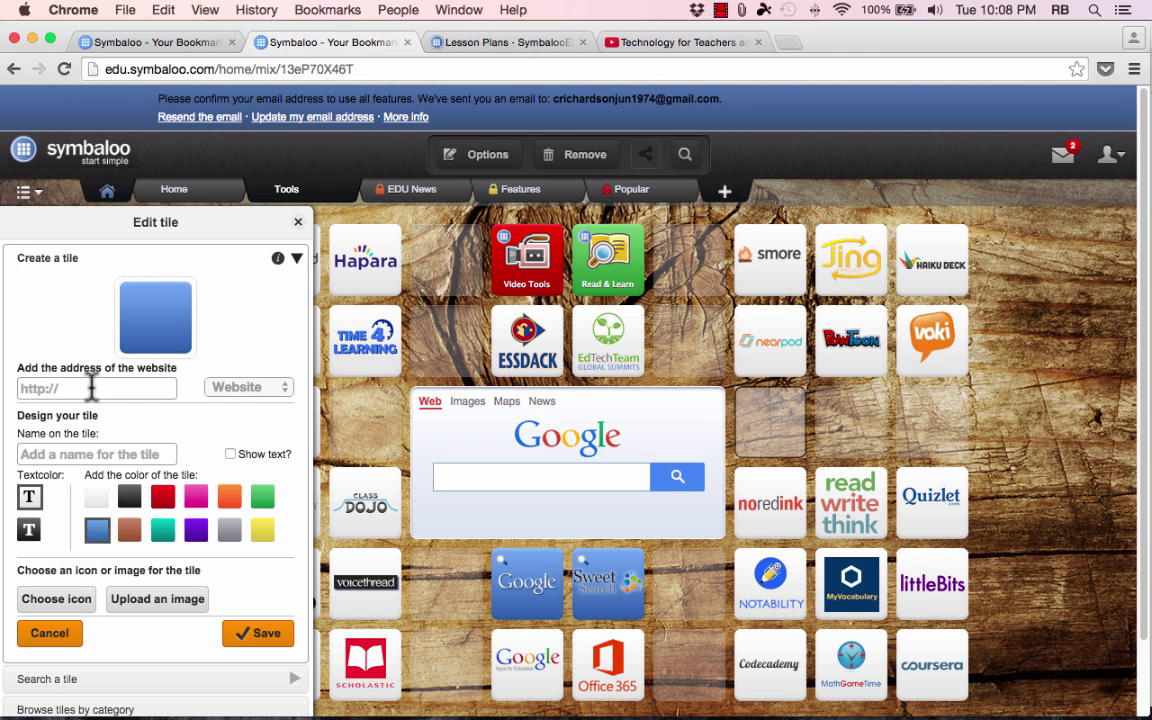
key(super+v)
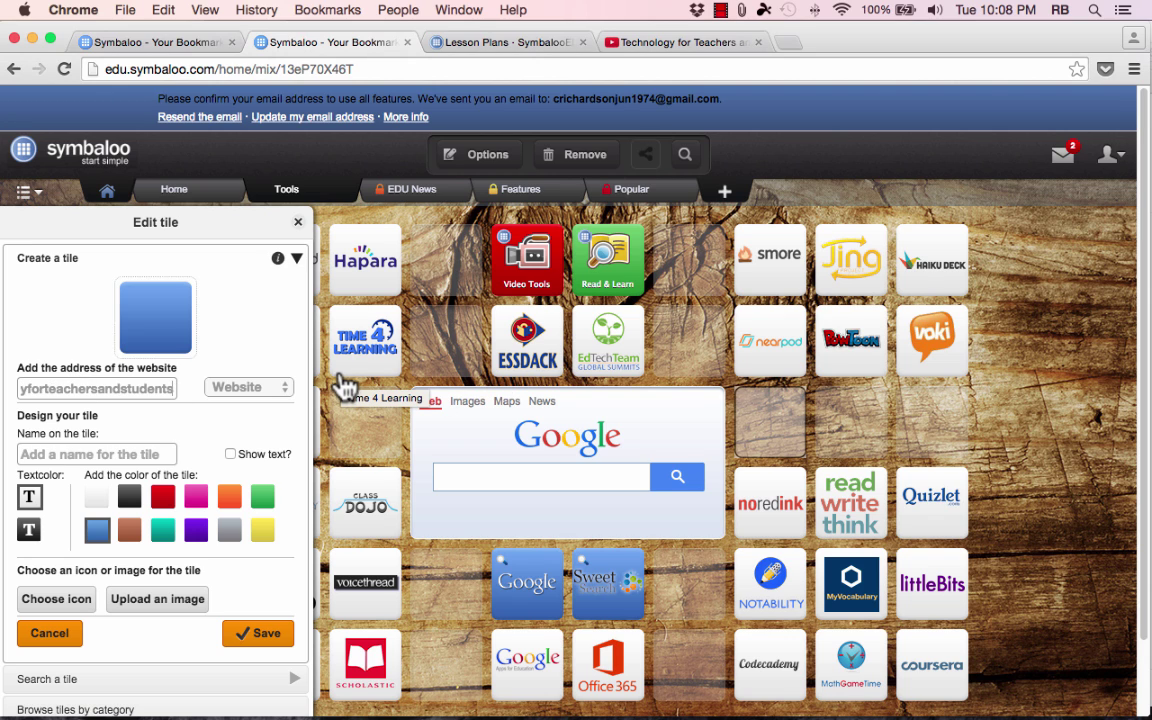
click(270, 388)
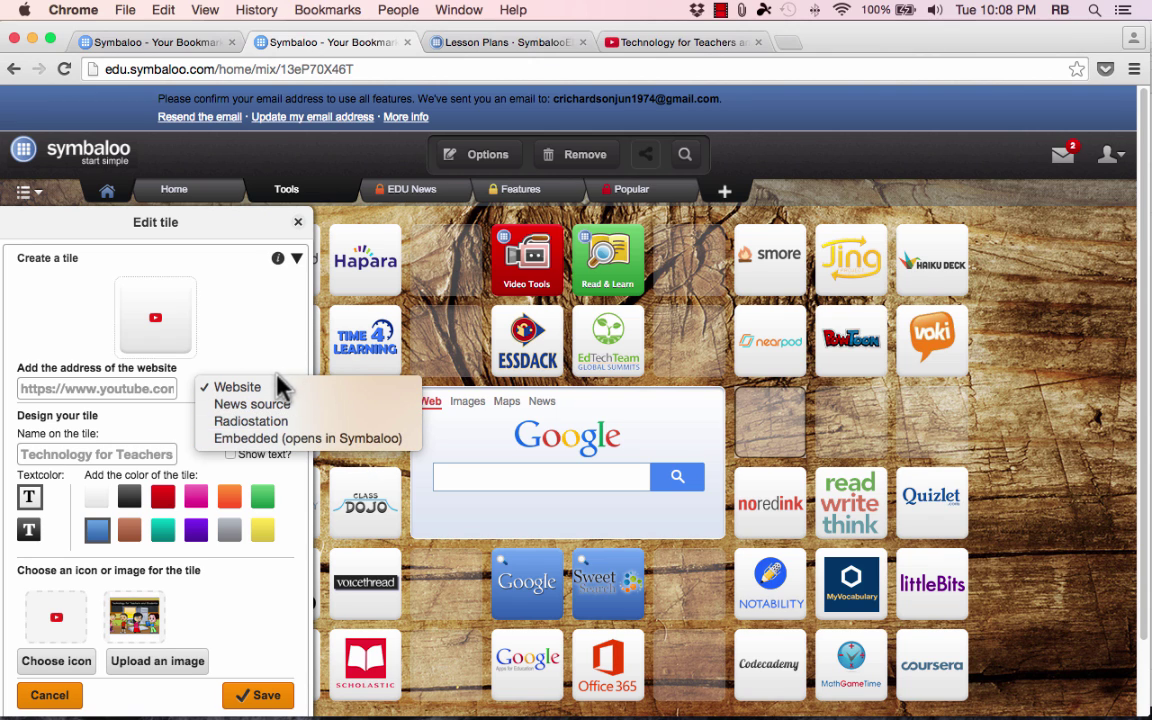
click(275, 335)
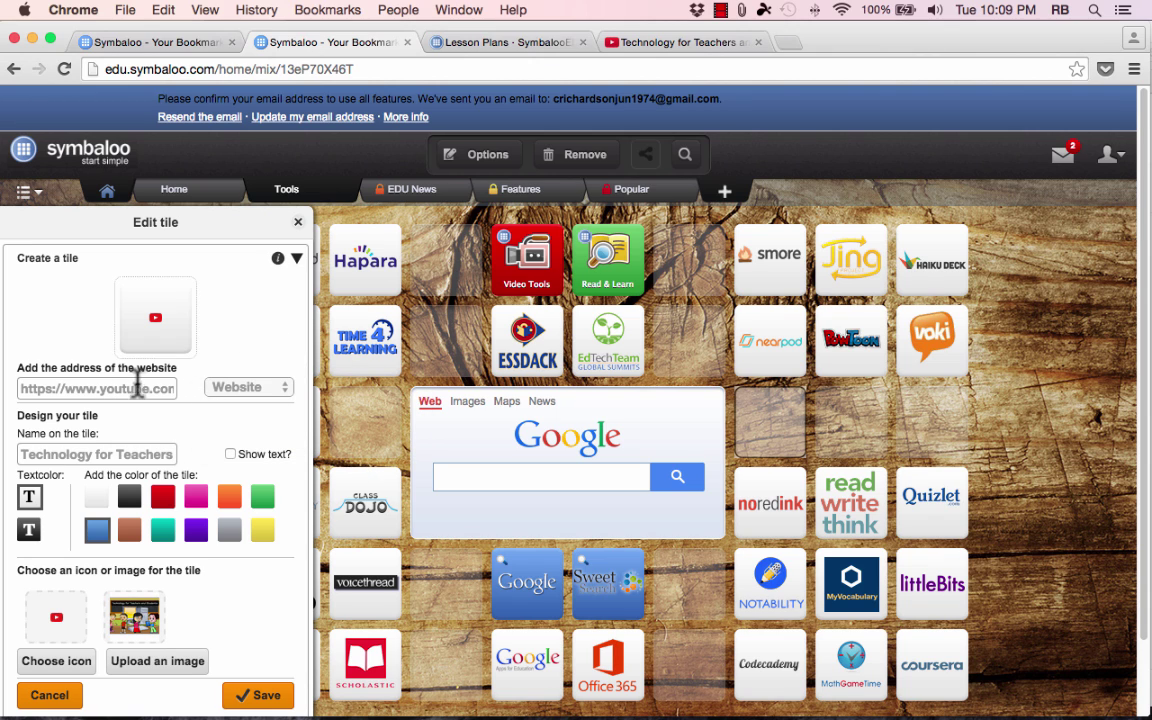
Rename the tile to 'Tech for Teachers & Students'.
drag(44, 452, 245, 465)
click(160, 454)
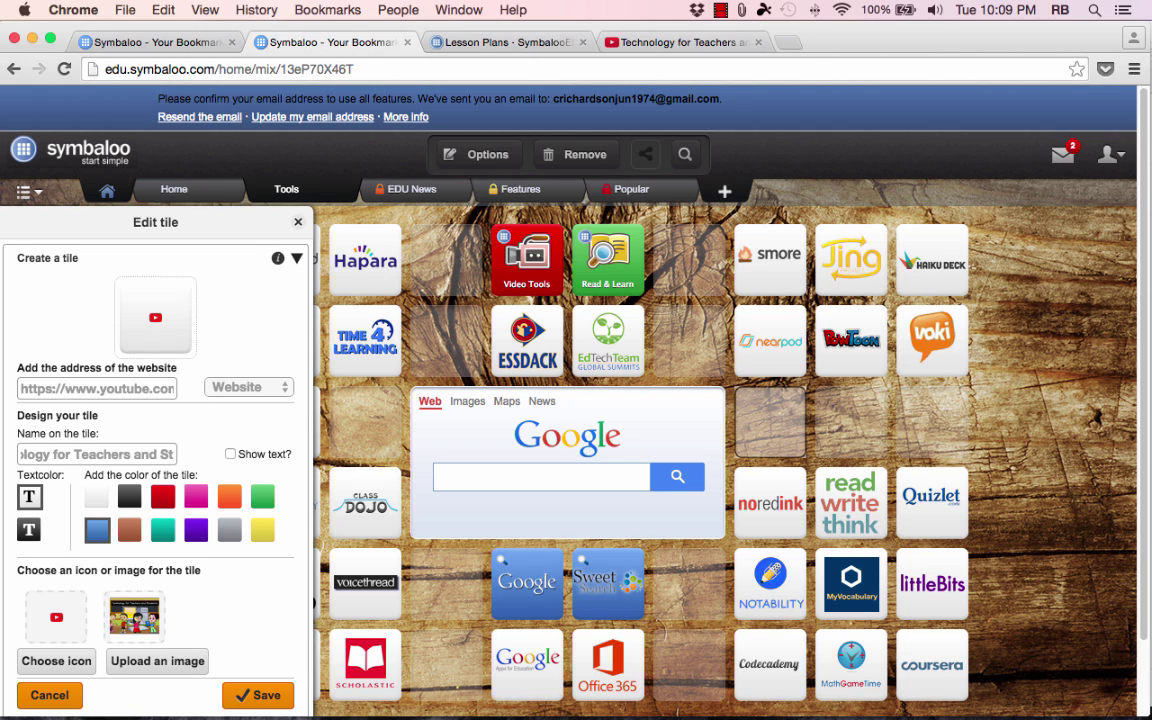
click(21, 454)
text(and St)
key(Left)
key(Left)
key(Left)
key(BackSpace)
key(BackSpace)
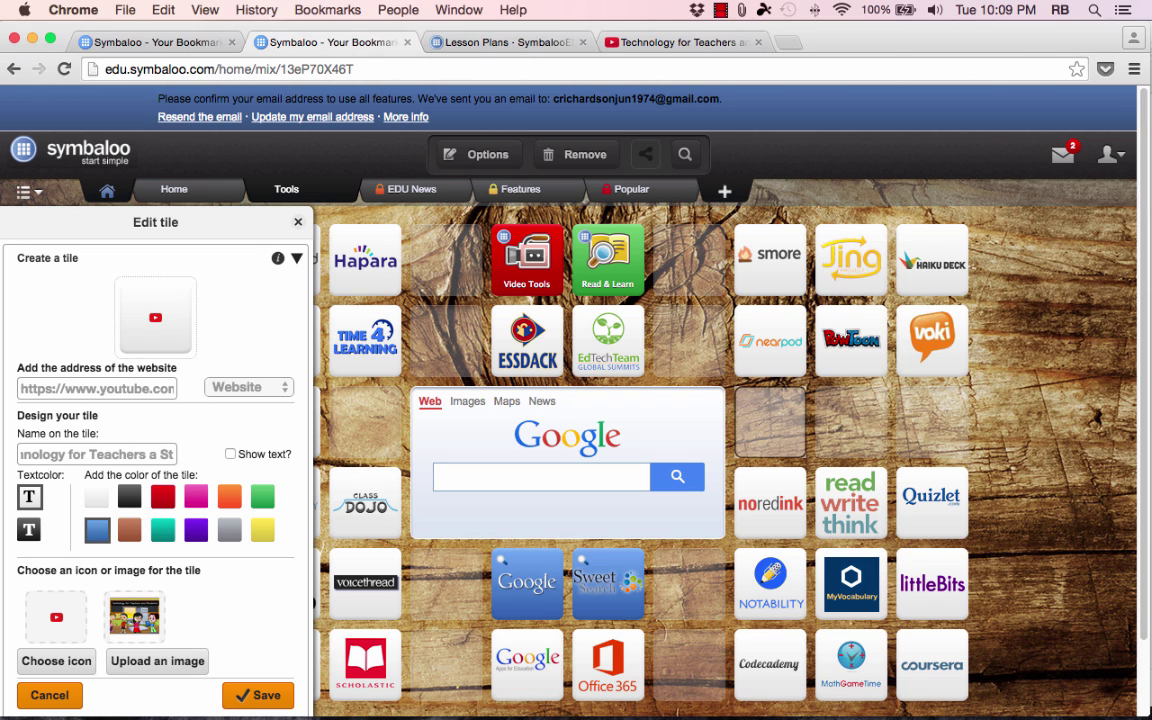
key(BackSpace)
text(&)
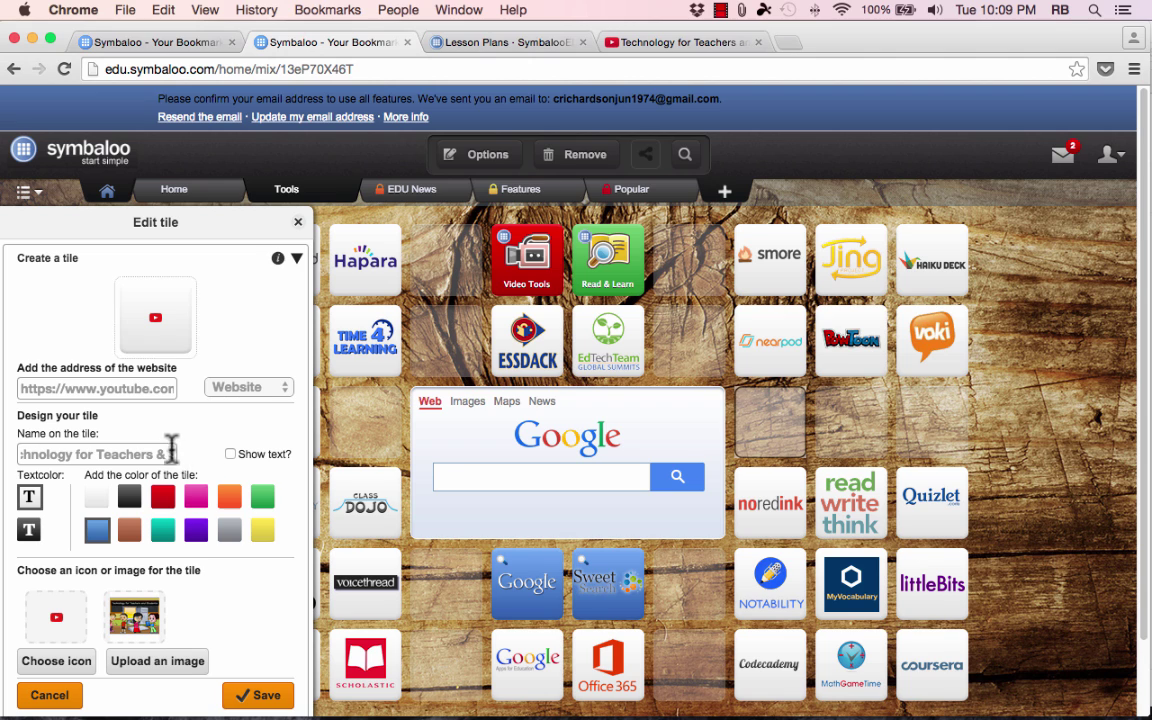
key(Home)
click(95, 454)
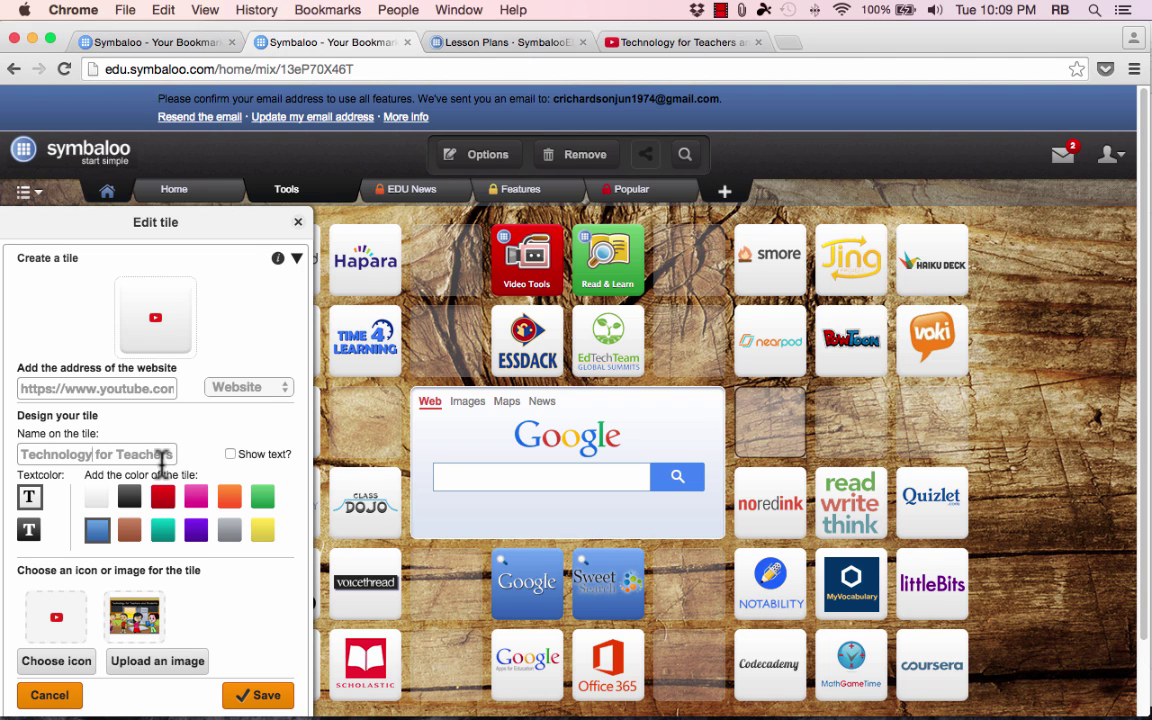
key(BackSpace)
key(BackSpace)
key(BackSpace)
key(BackSpace)
key(BackSpace)
key(BackSpace)
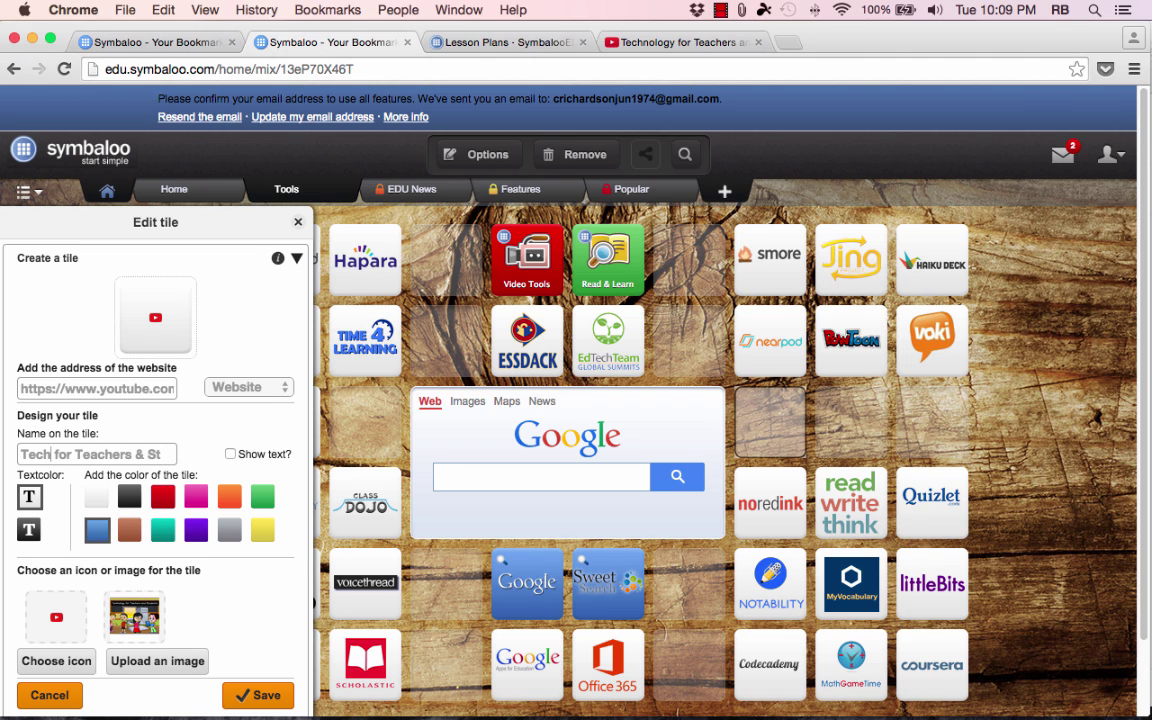
text(udents)
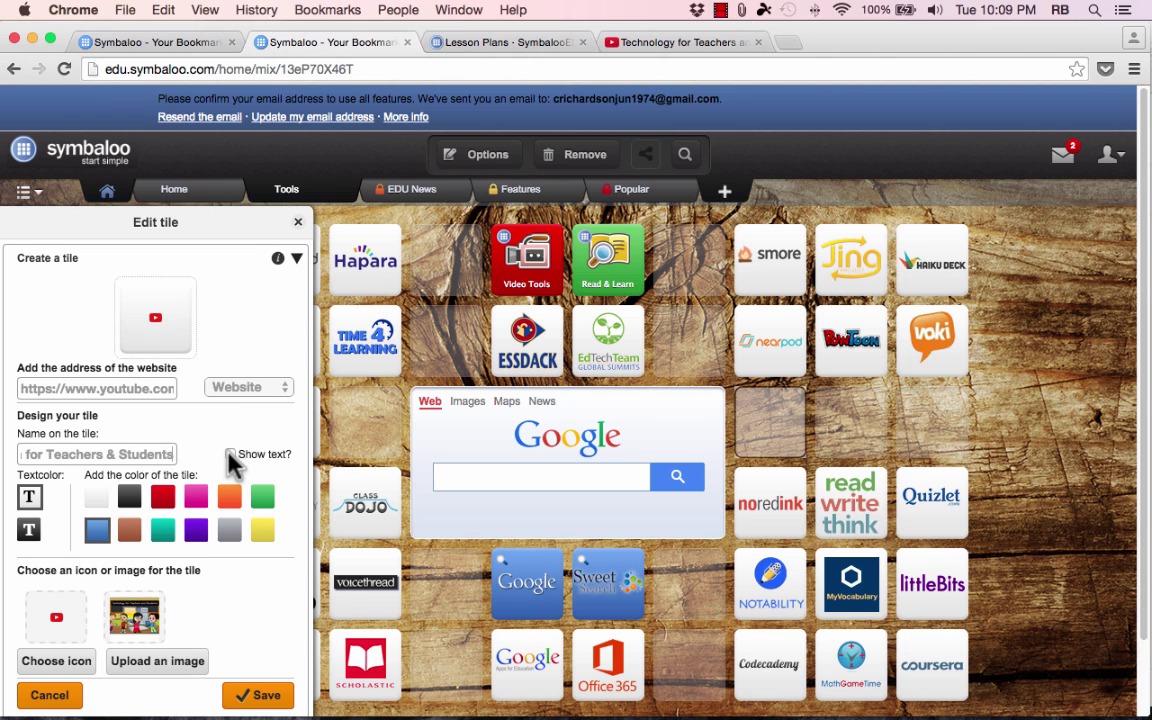
click(231, 456)
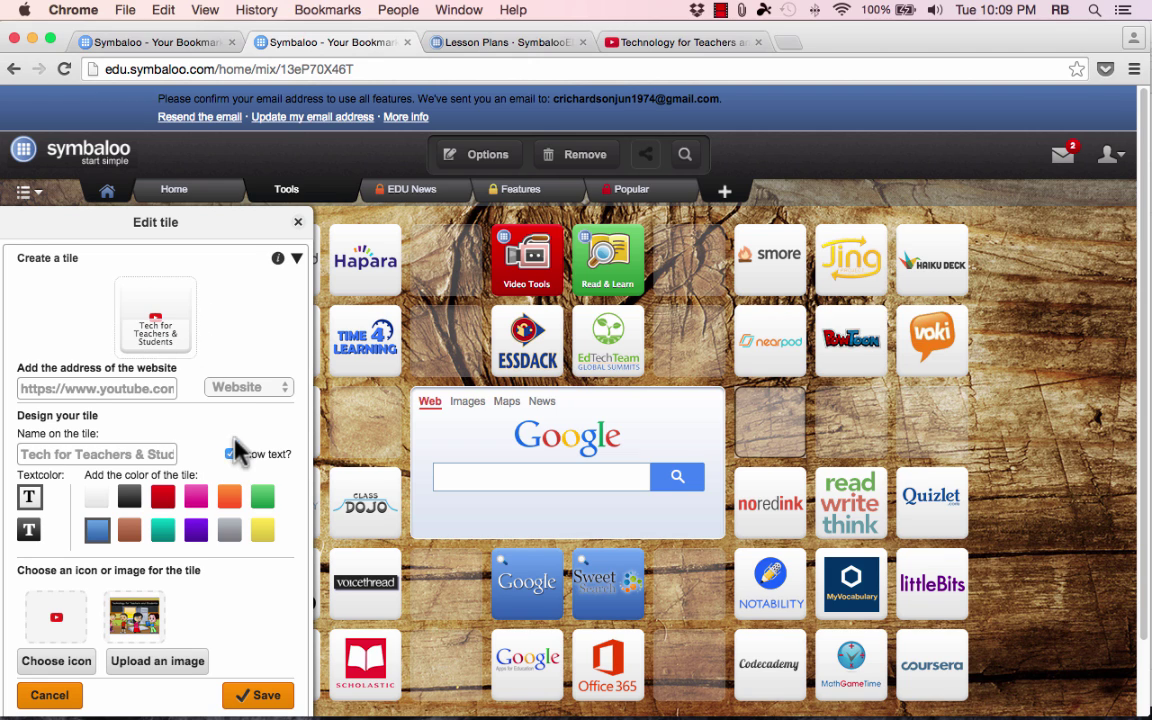
click(129, 497)
click(163, 497)
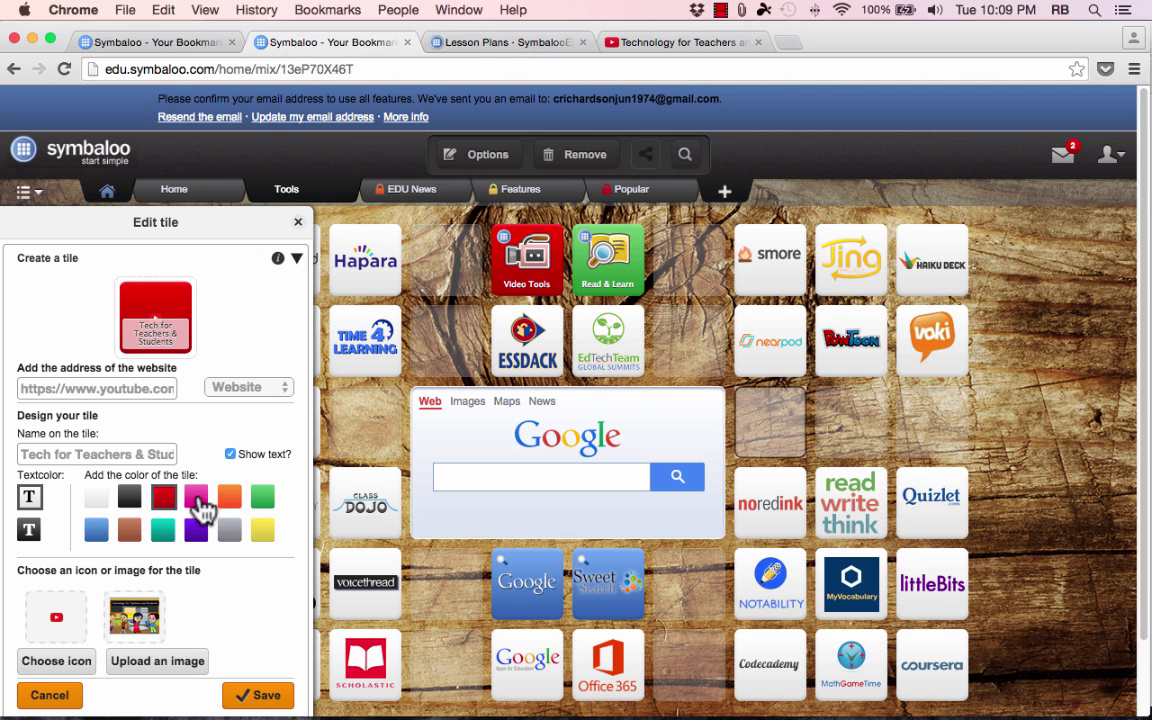
click(197, 499)
click(231, 508)
click(196, 530)
click(129, 530)
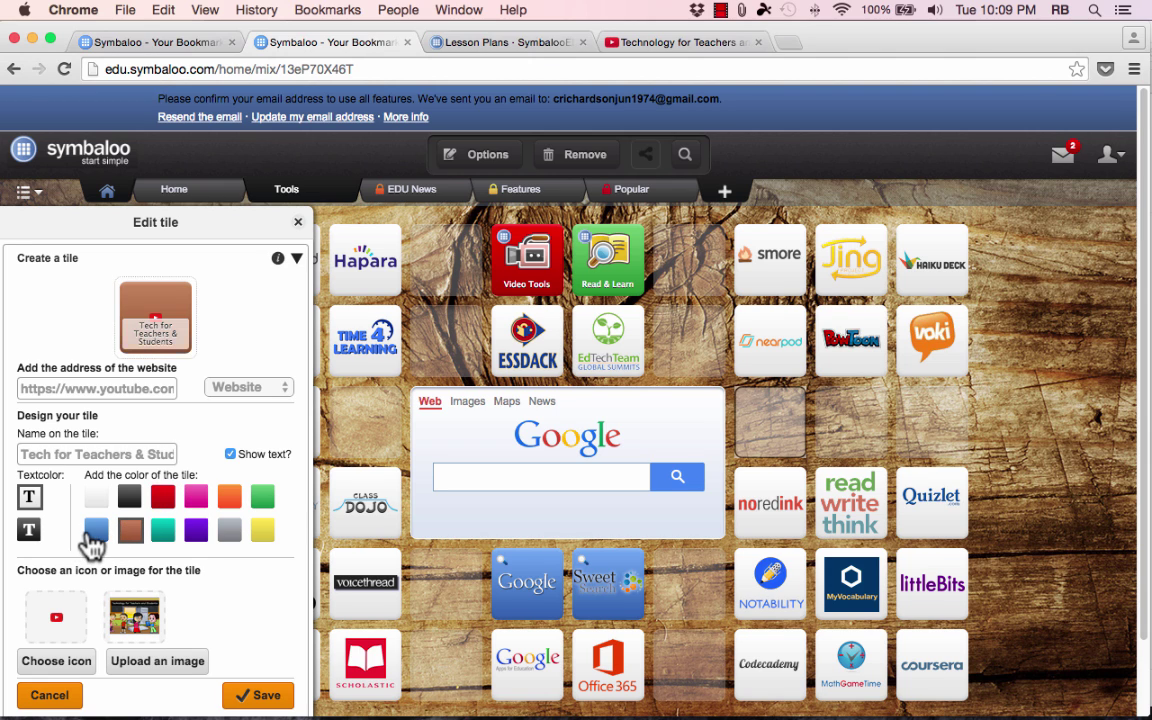
click(95, 533)
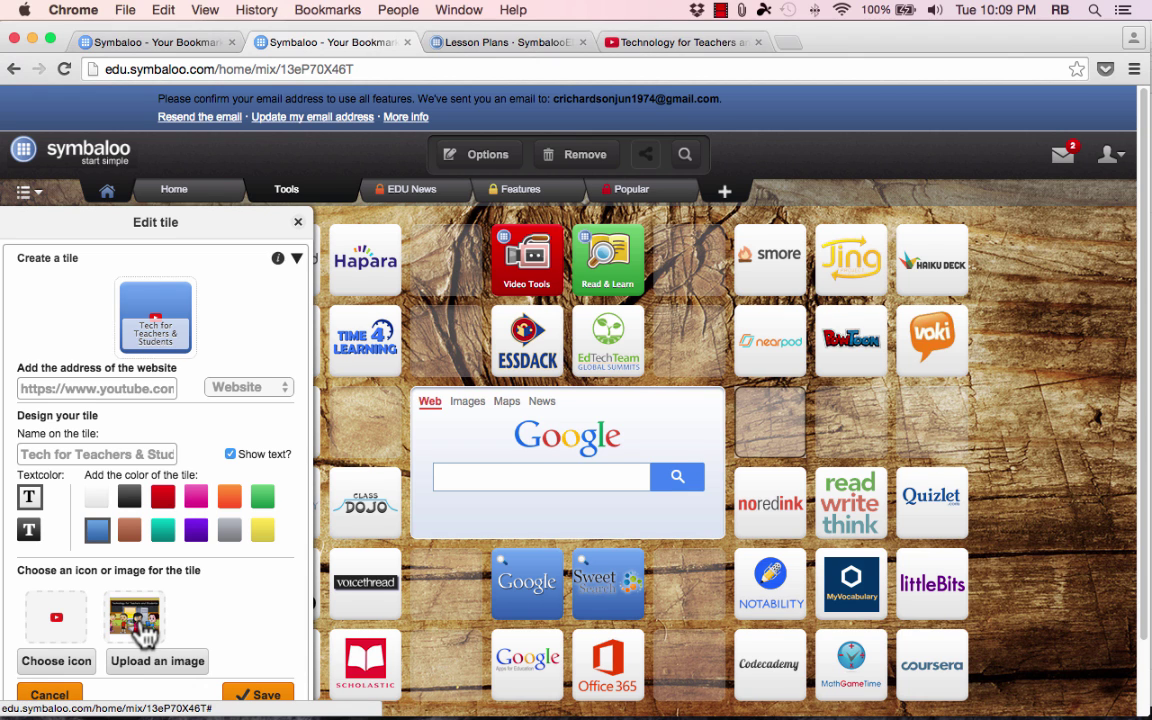
scroll(141, 625, down, 2)
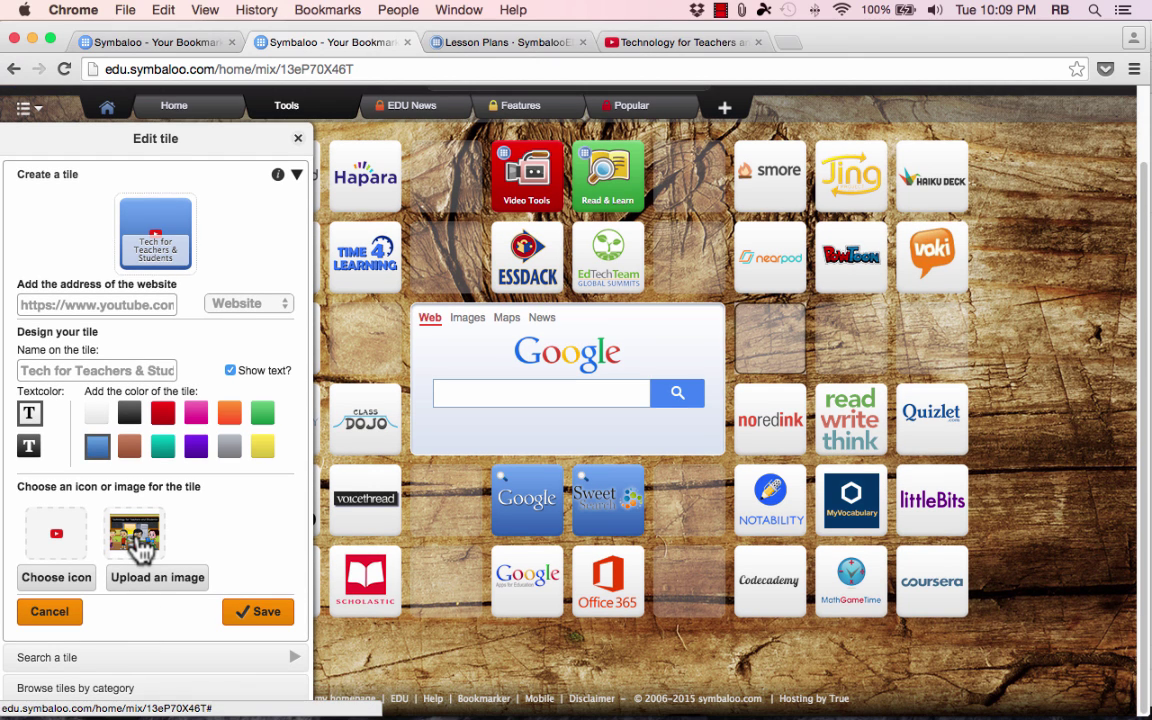
Crop the whole Technology for Teachers and Students banner and use it as the tile image.
click(141, 548)
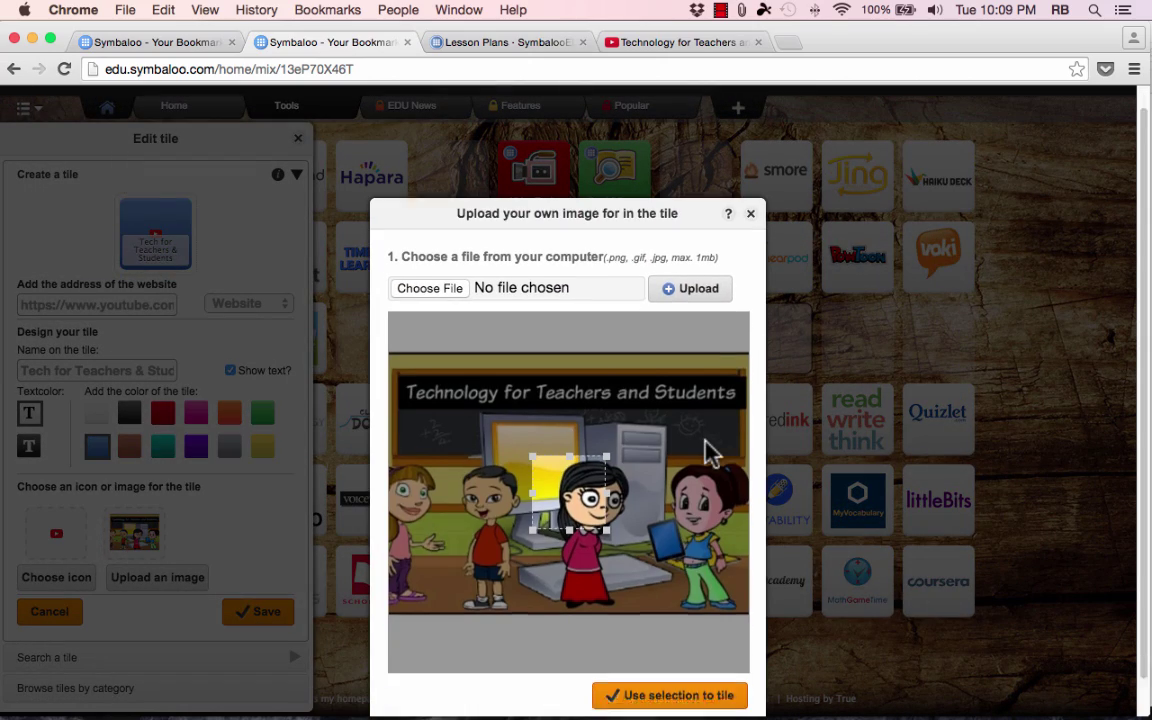
drag(560, 418, 393, 317)
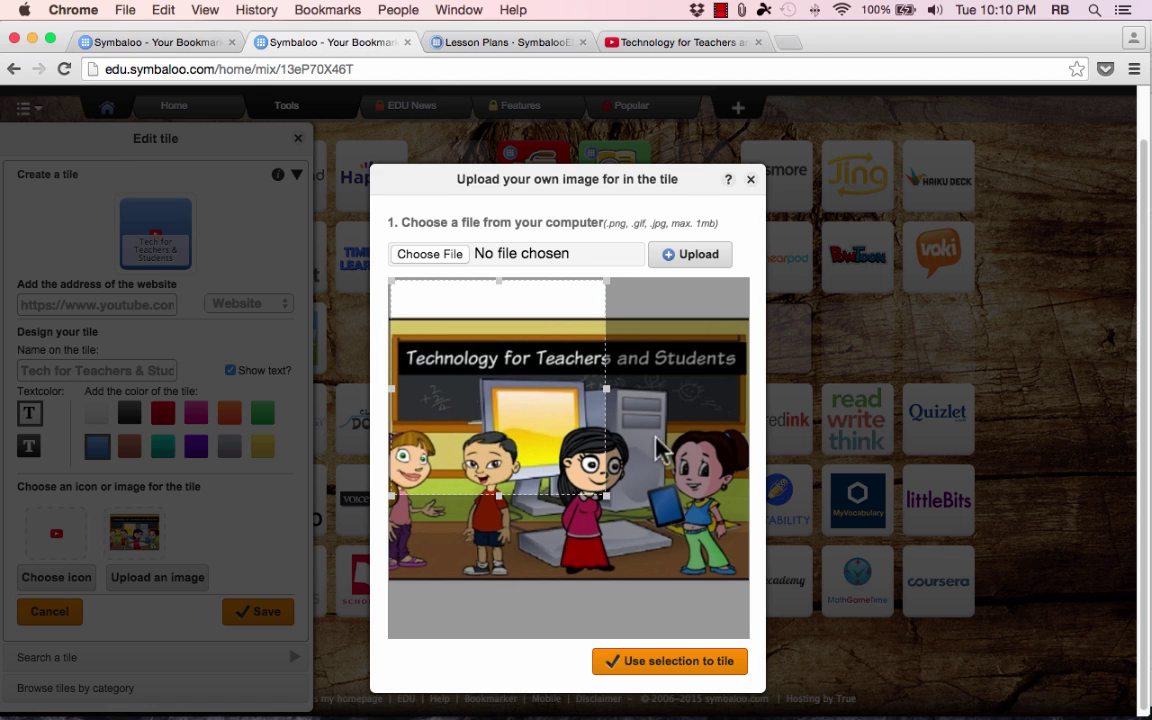
drag(609, 499, 757, 590)
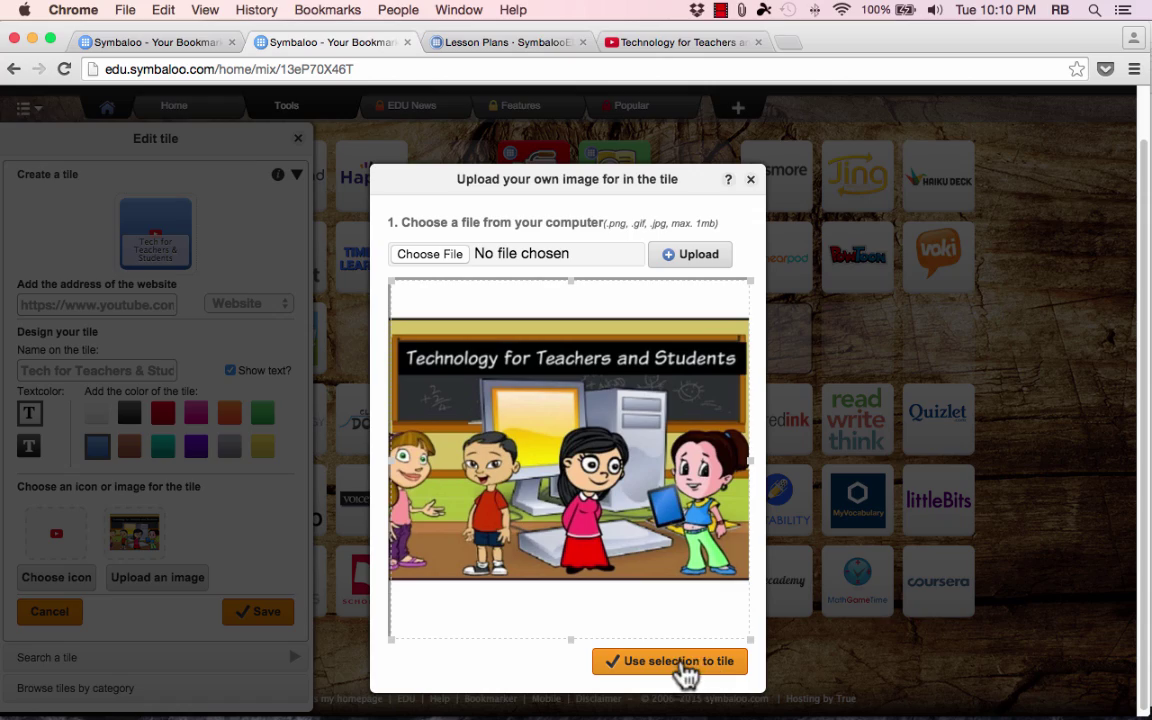
click(692, 668)
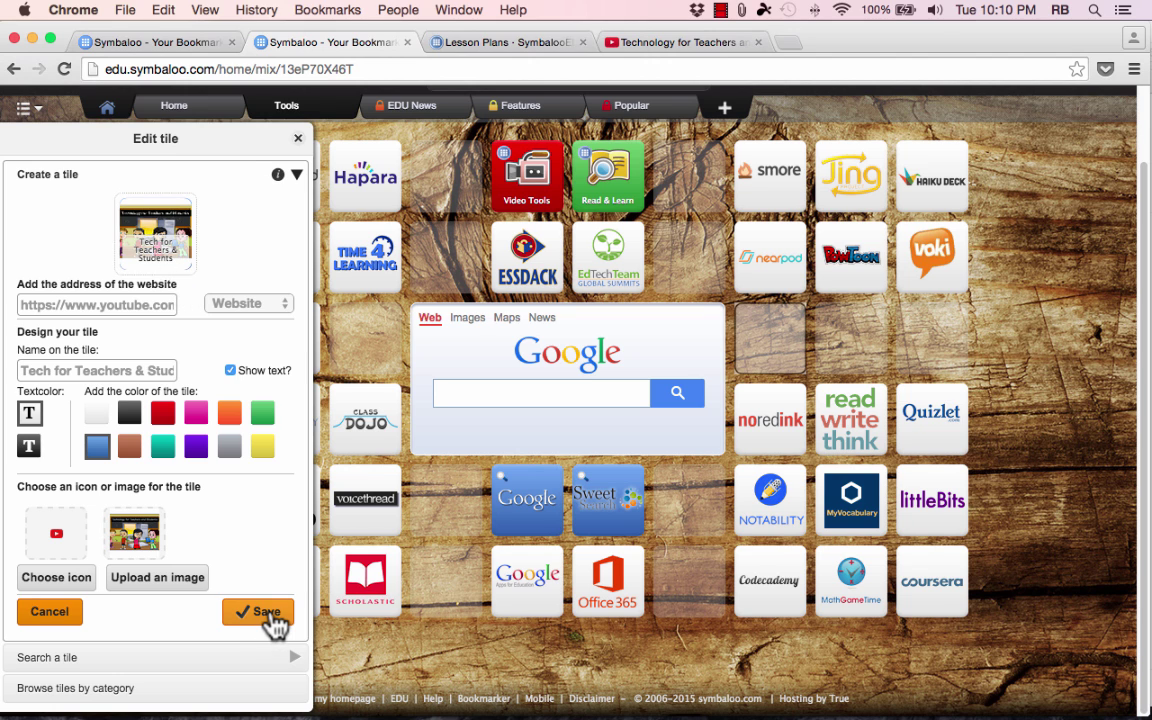
Save the Tech for Teachers & Students picture tile and scroll back to the top of the Tools webmix.
click(270, 615)
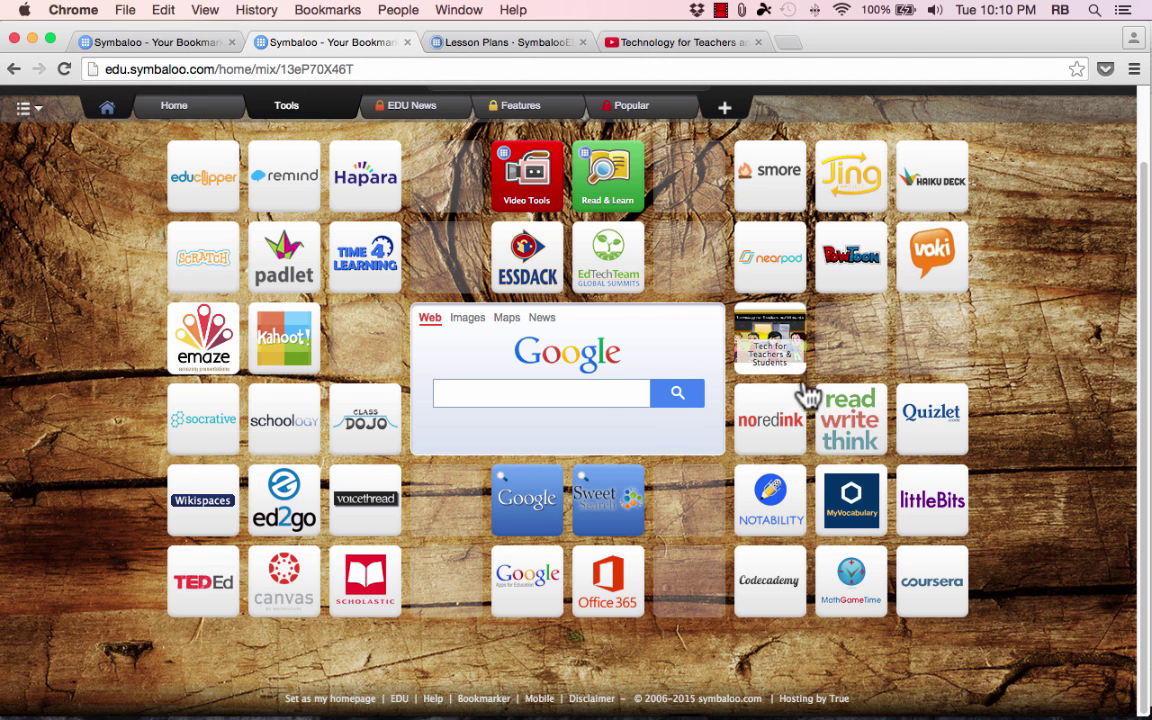
mouse_move(782, 343)
mouse_down()
mouse_move(879, 342)
mouse_move(785, 340)
mouse_up()
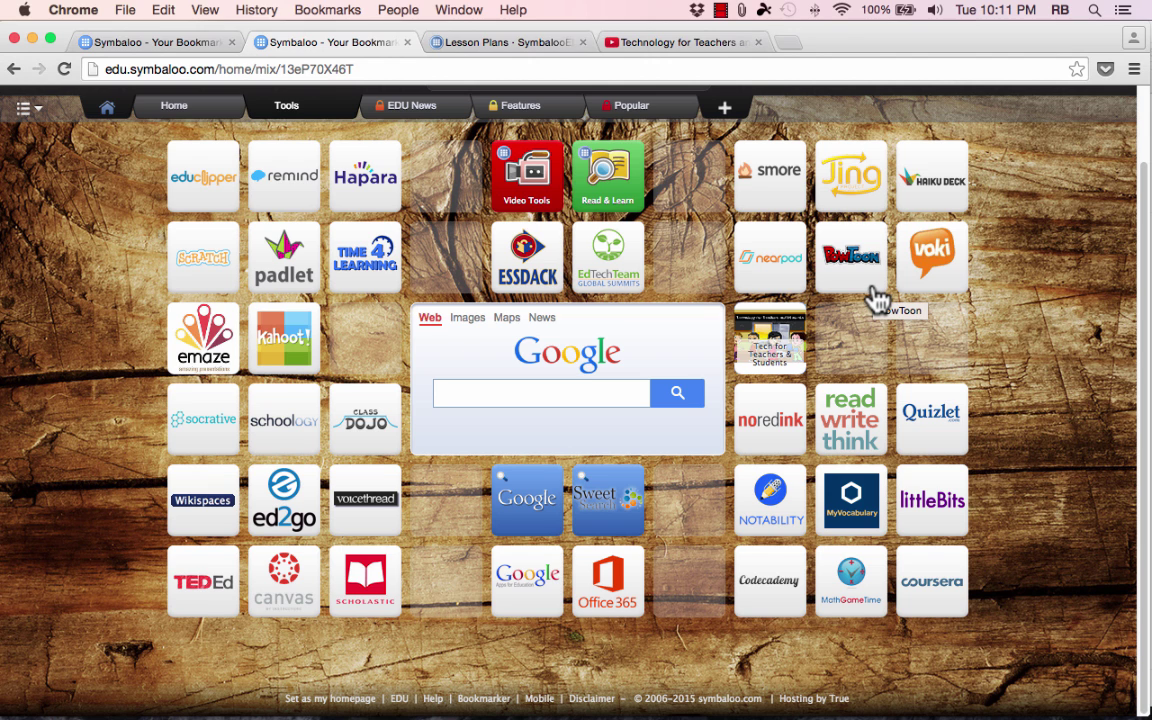
scroll(895, 290, up, 2)
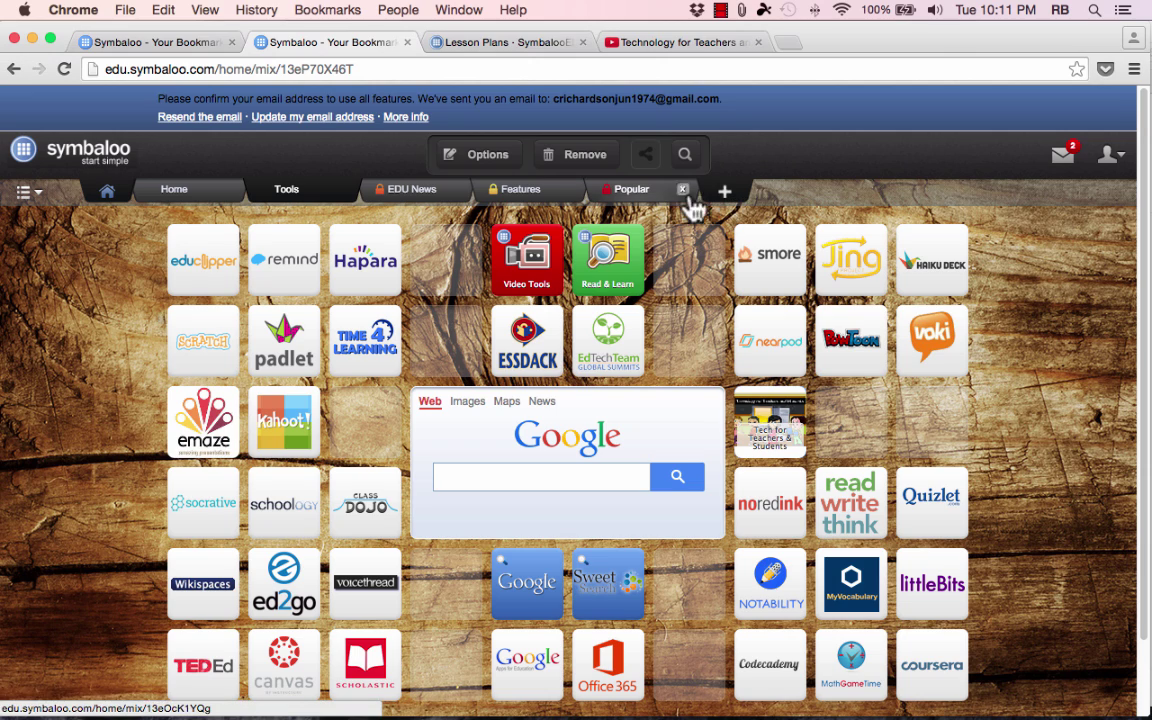
Add a new webmix named American Revolution with the RSS feeds option left unchecked.
click(727, 197)
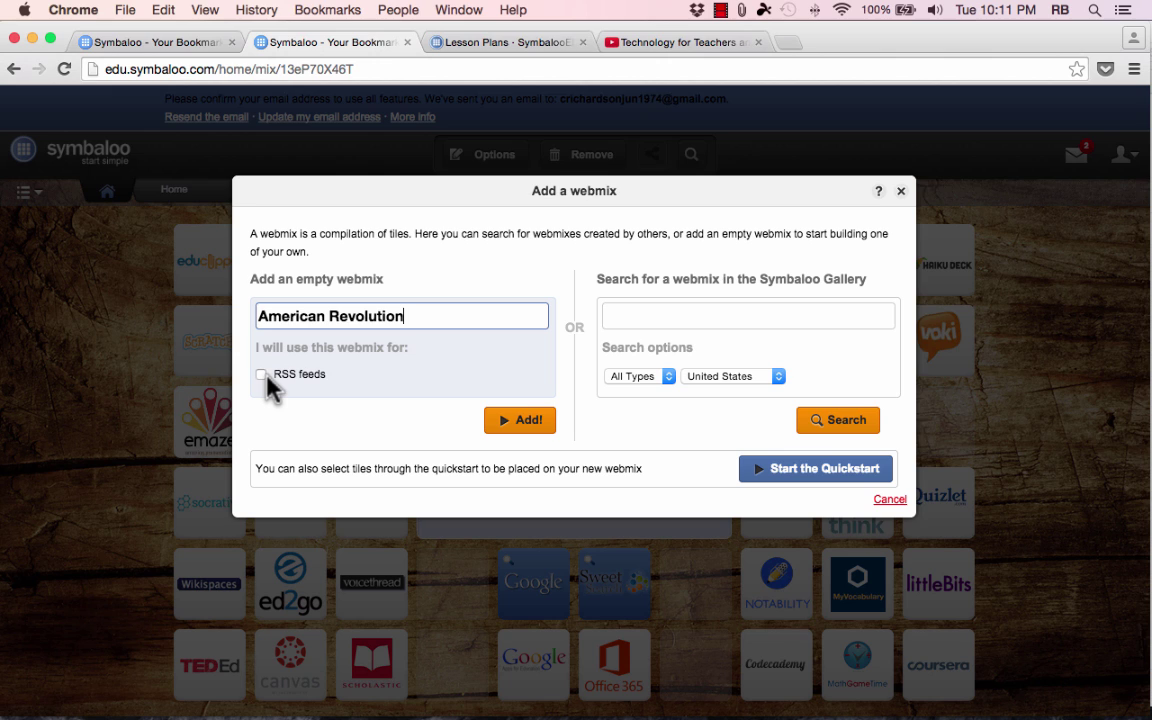
click(418, 367)
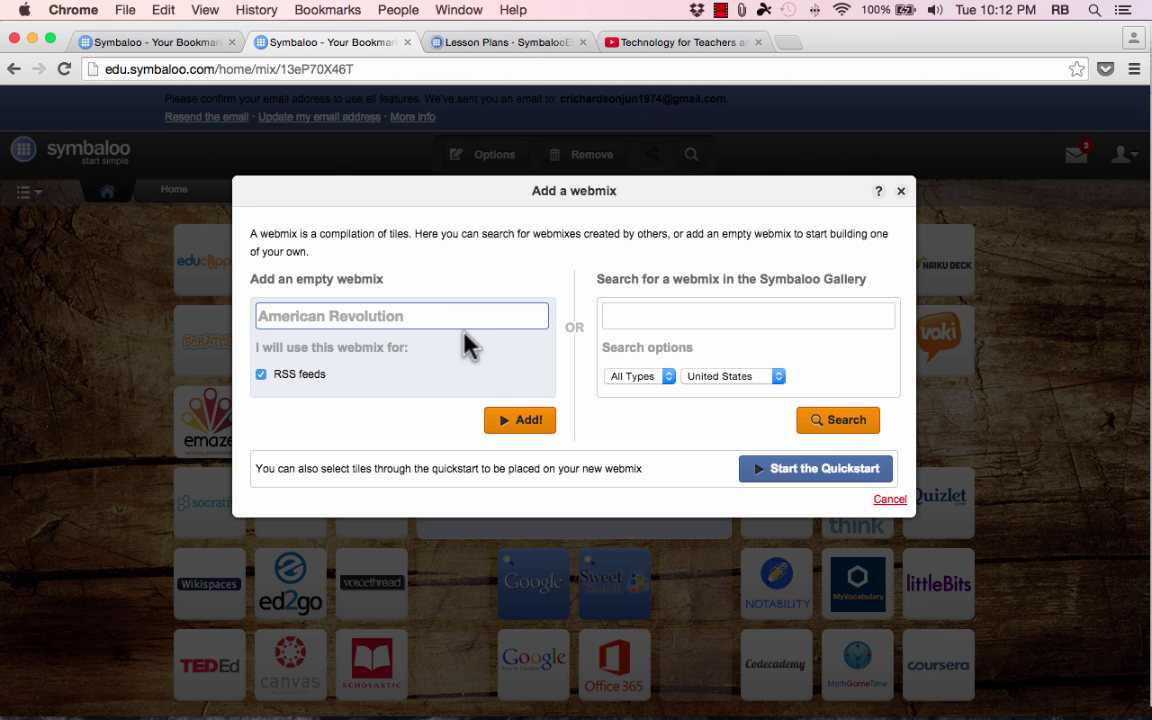
click(261, 374)
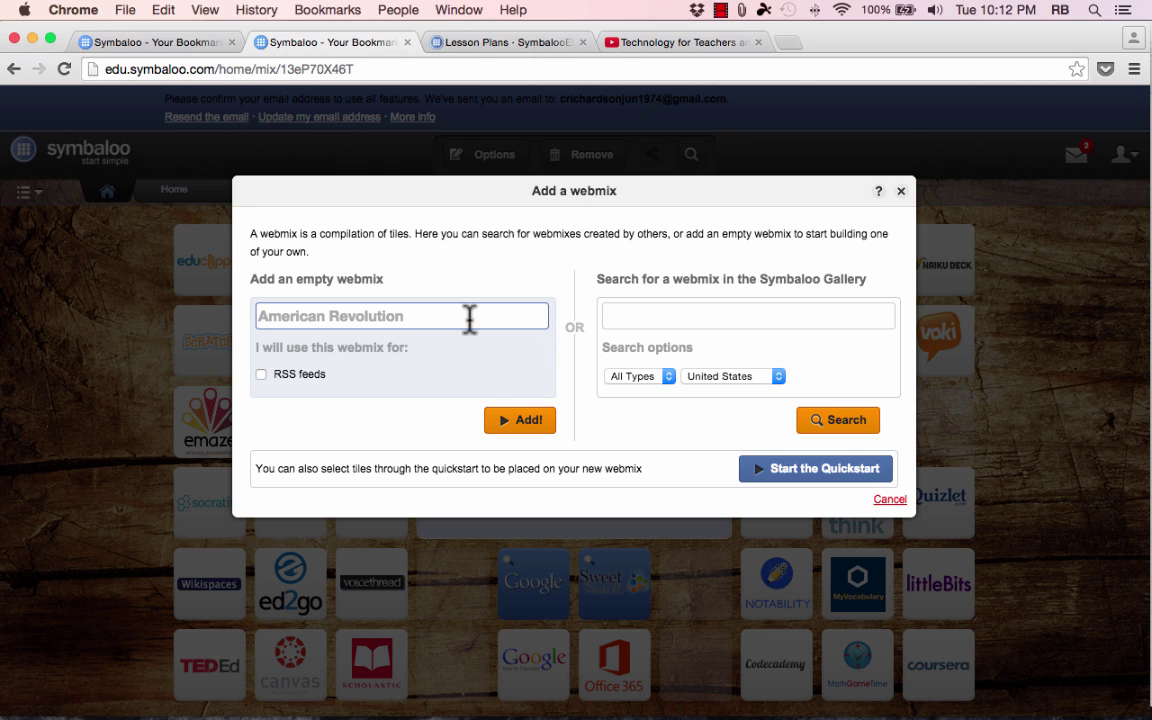
click(676, 310)
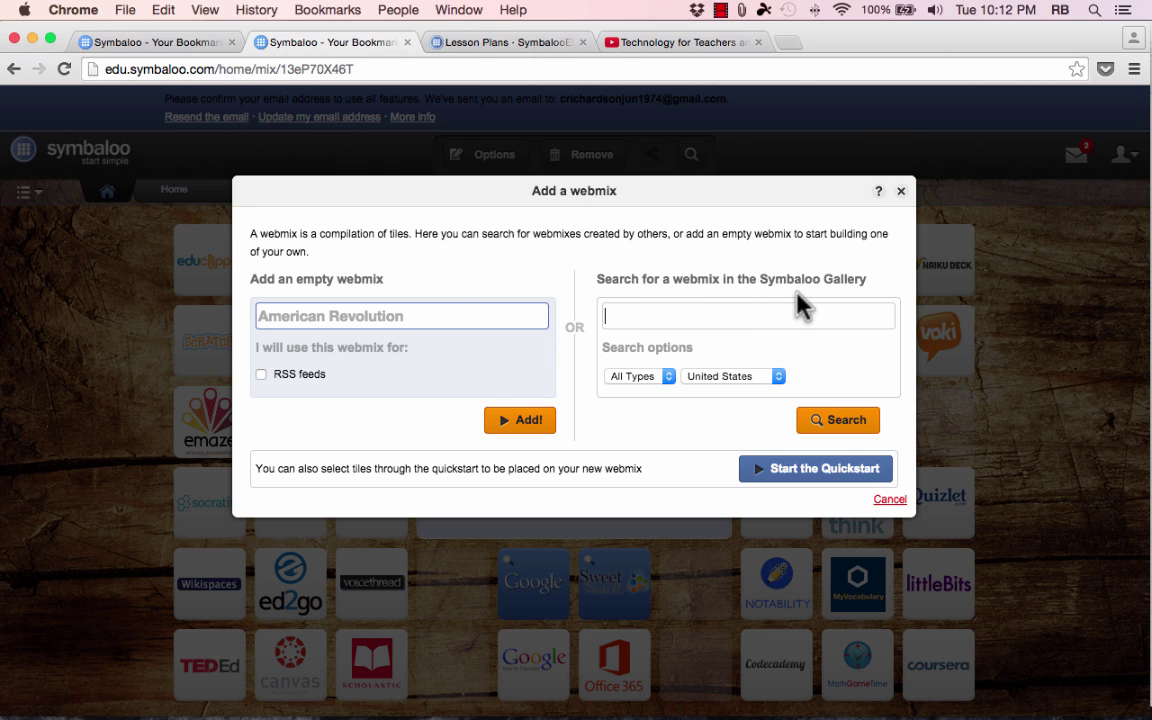
click(501, 315)
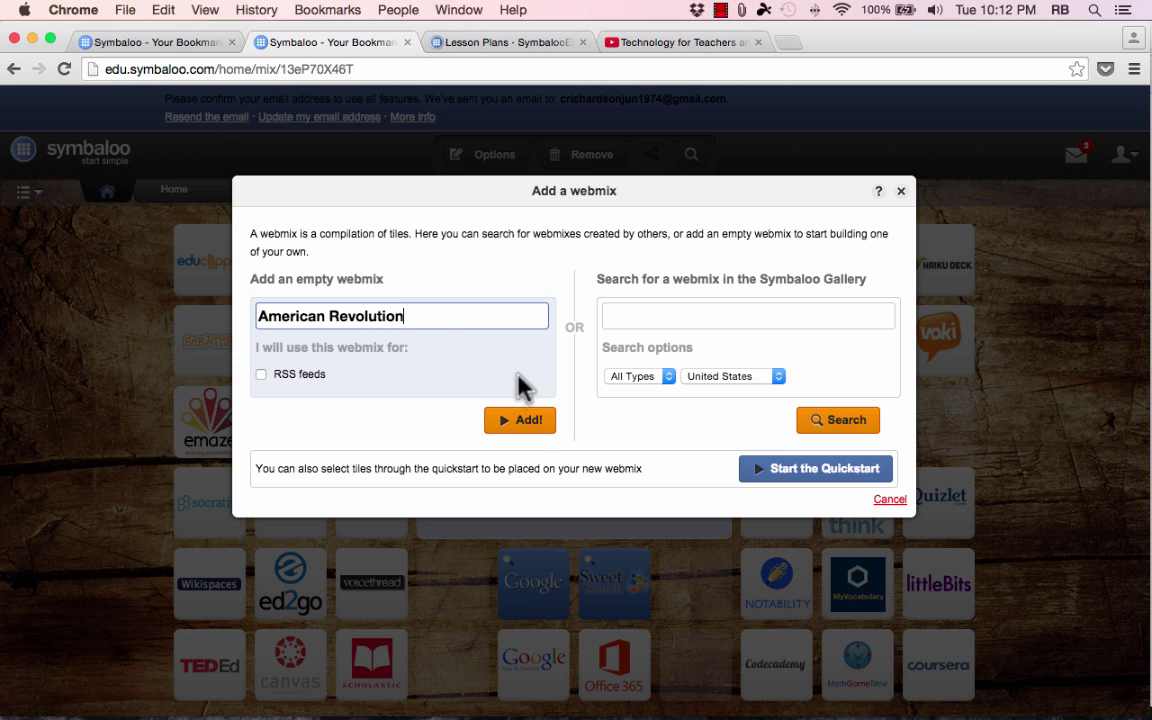
click(535, 425)
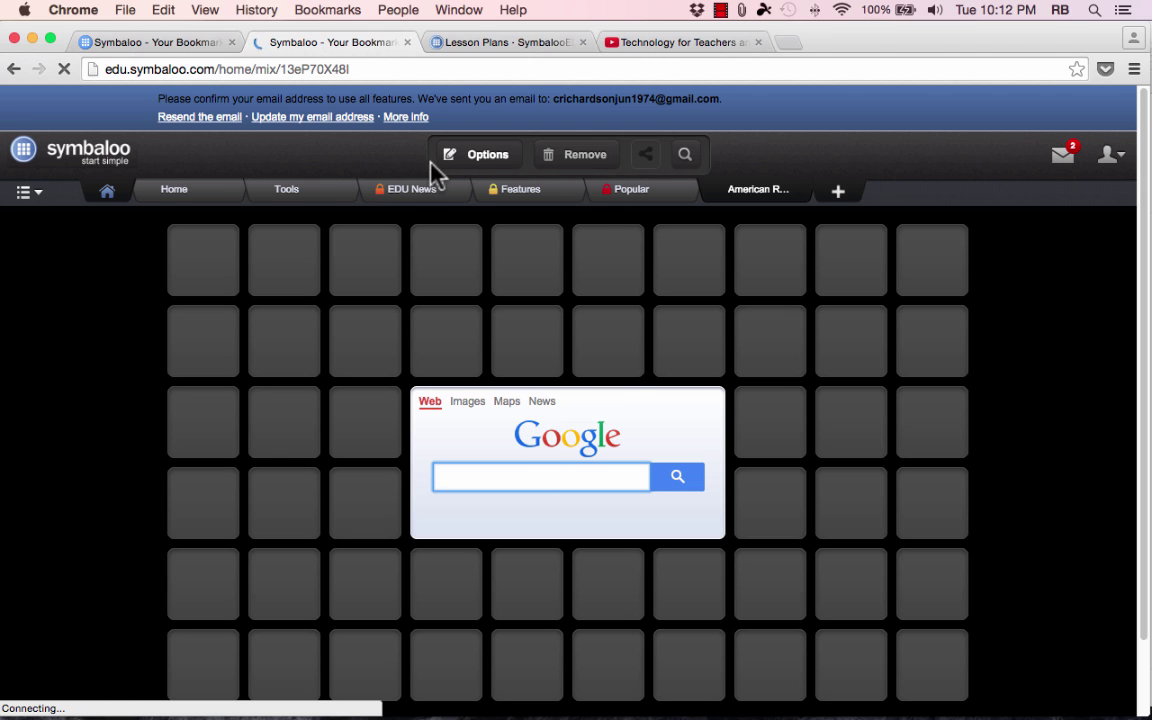
Search 'revolution history' from the American Revolution webmix's Google box and open the history.com article.
click(292, 192)
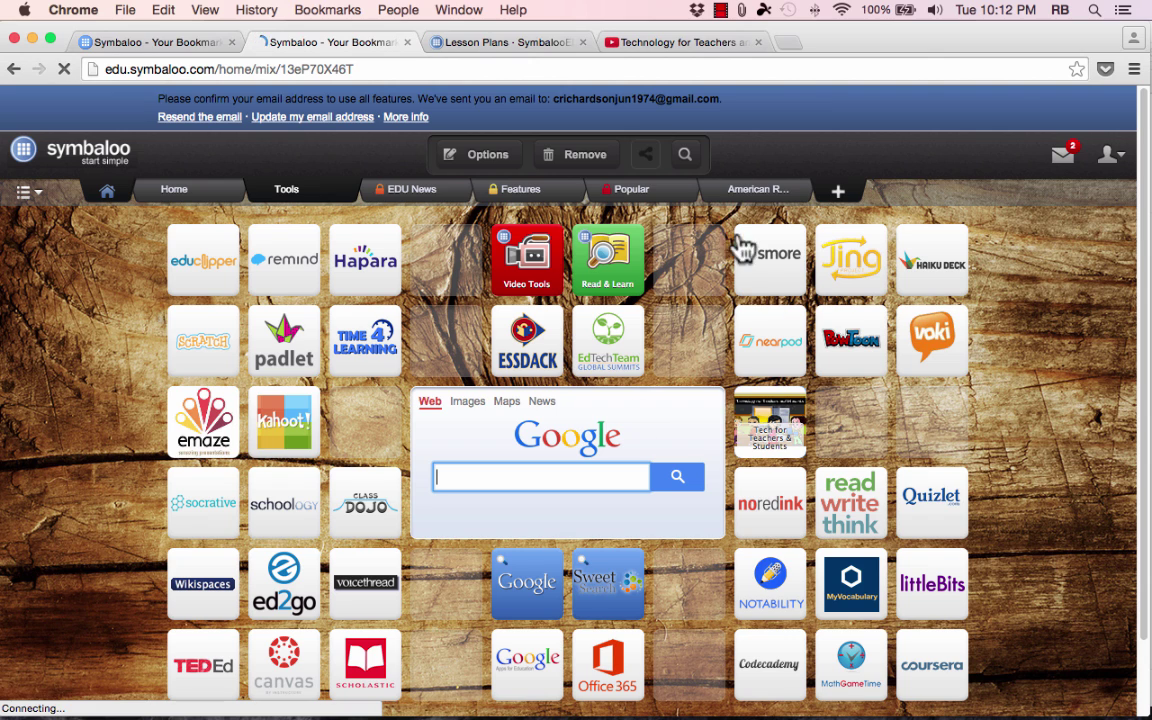
click(755, 192)
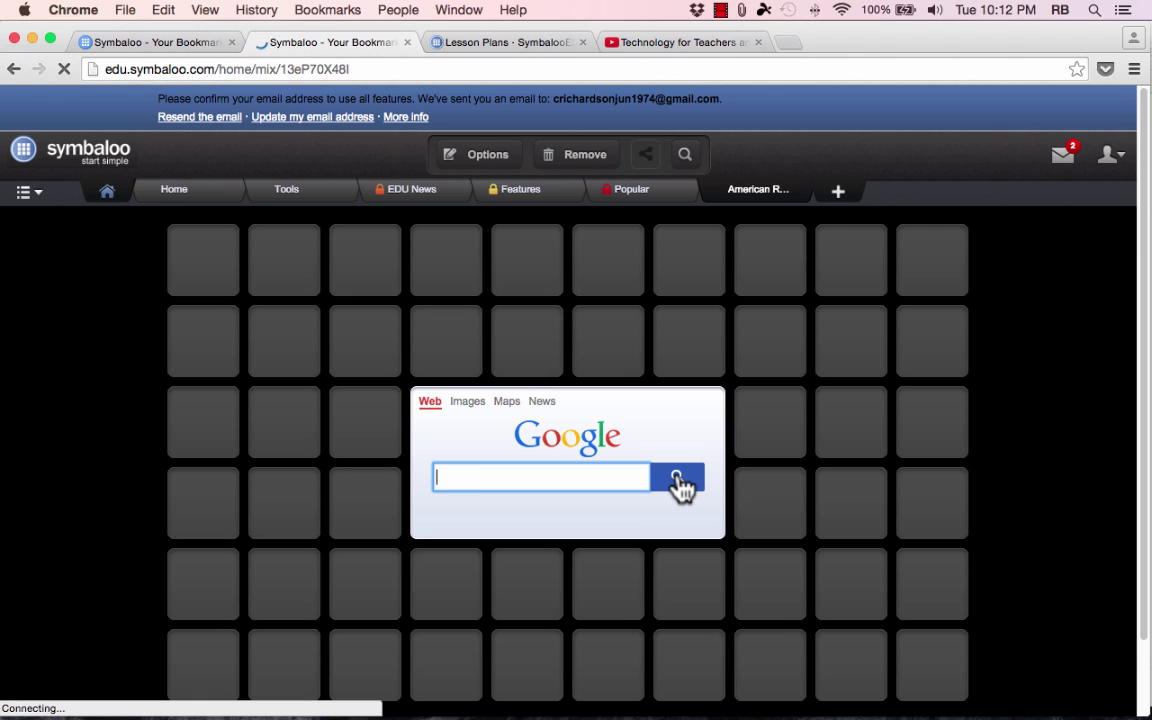
text(r)
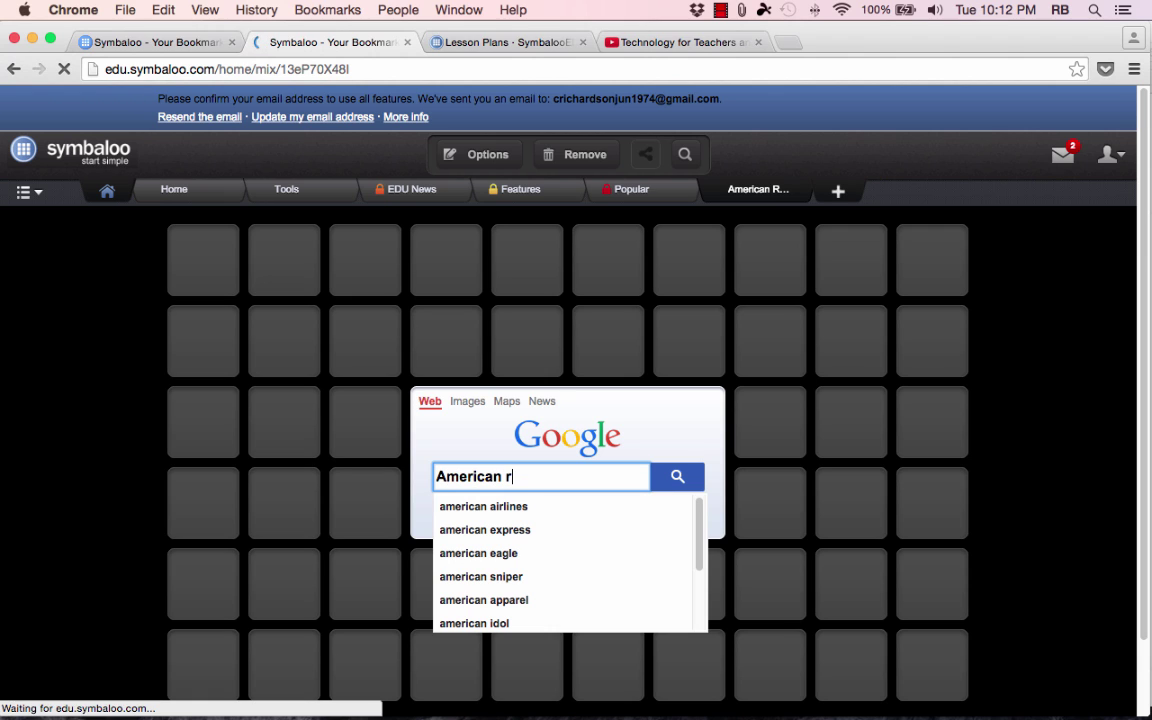
text(evolutio)
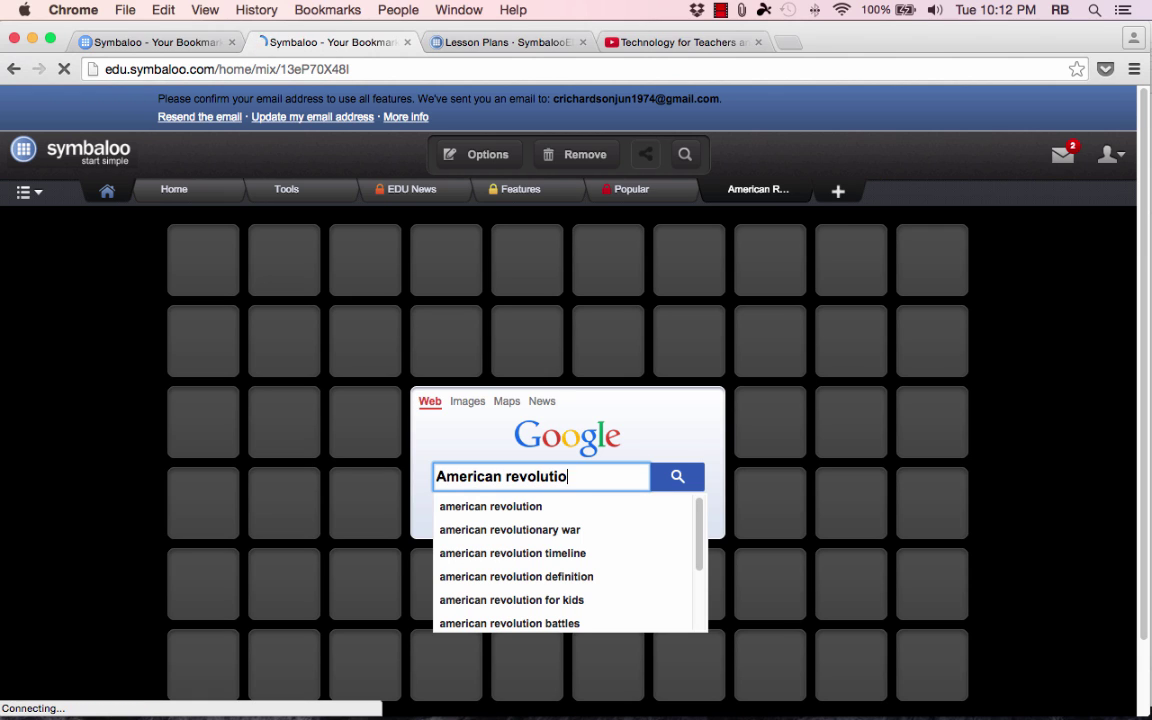
text(n history)
key(Return)
scroll(746, 522, down, 2)
scroll(750, 525, down, 3)
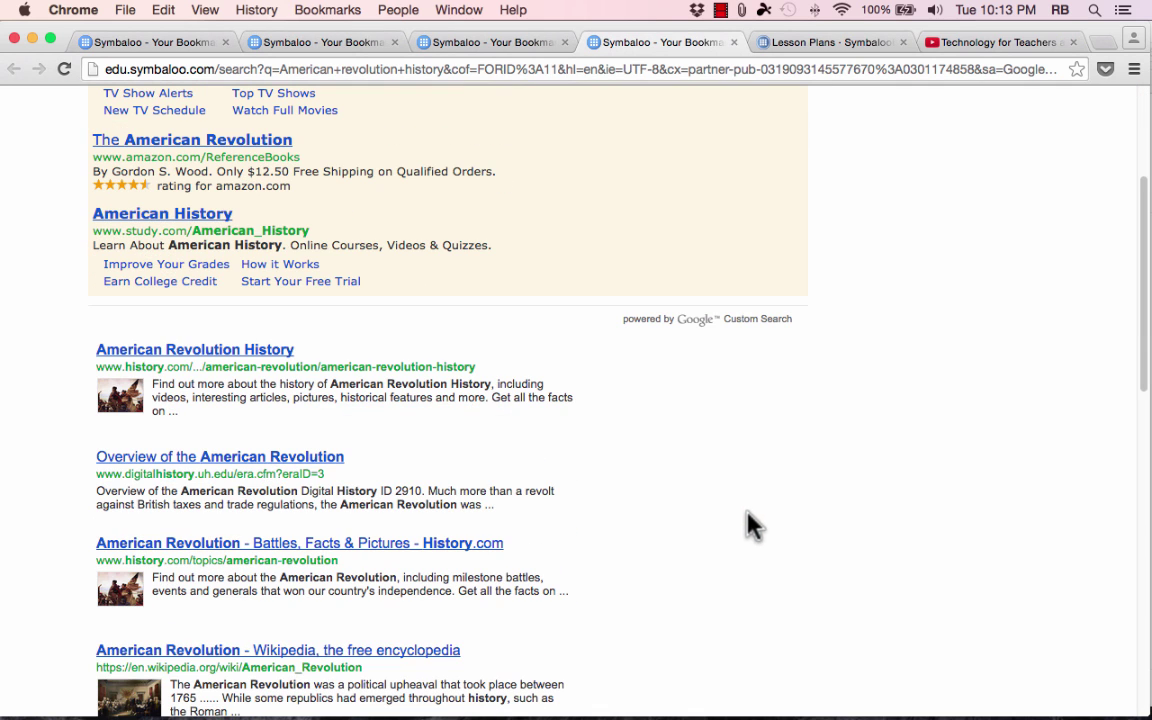
click(243, 351)
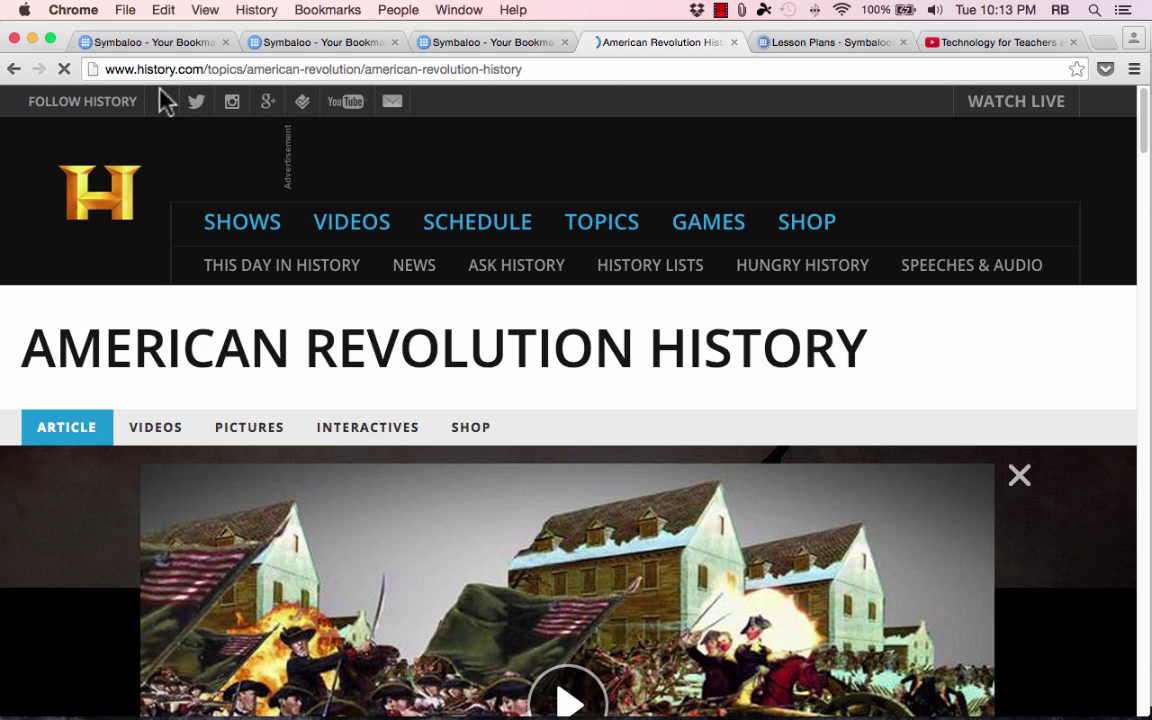
Create and save a tile in the American Revolution webmix linking to the copied history.com article URL.
click(183, 68)
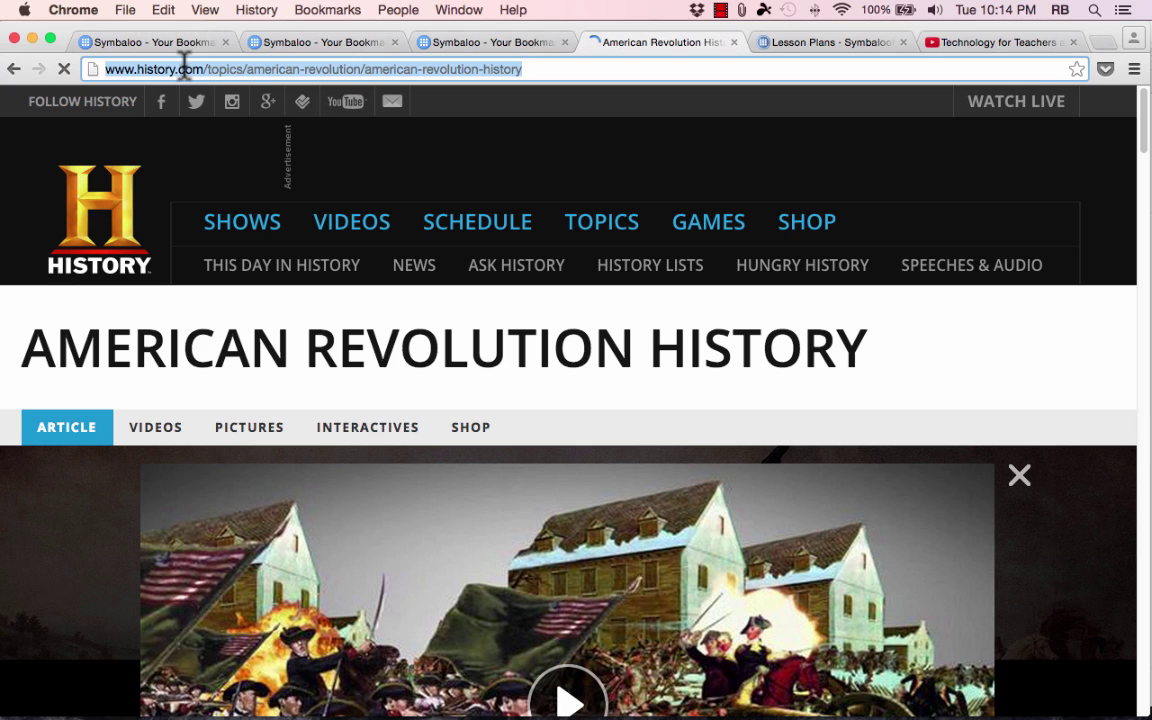
click(427, 42)
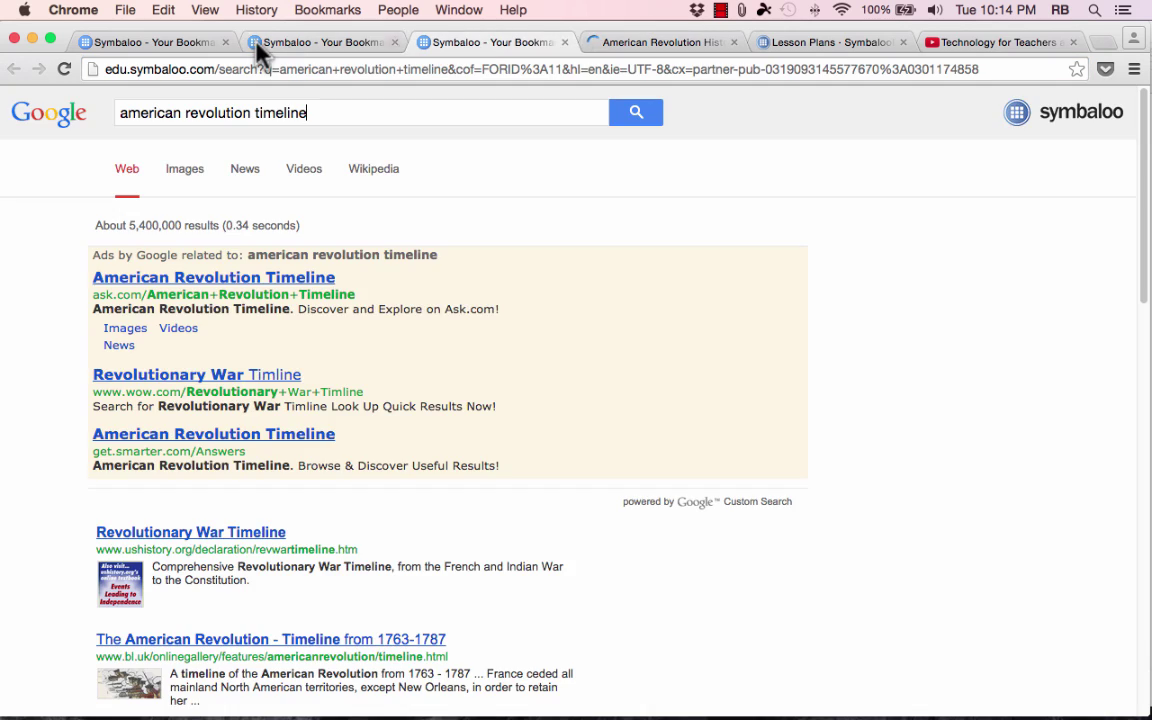
click(258, 42)
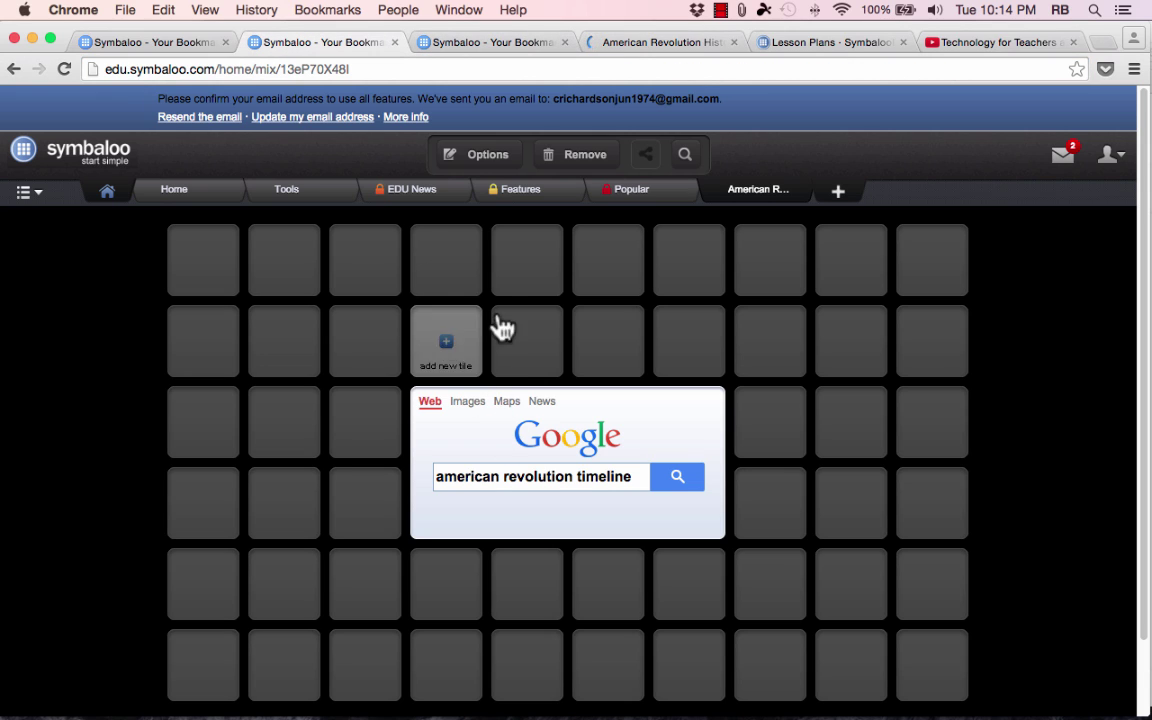
click(447, 350)
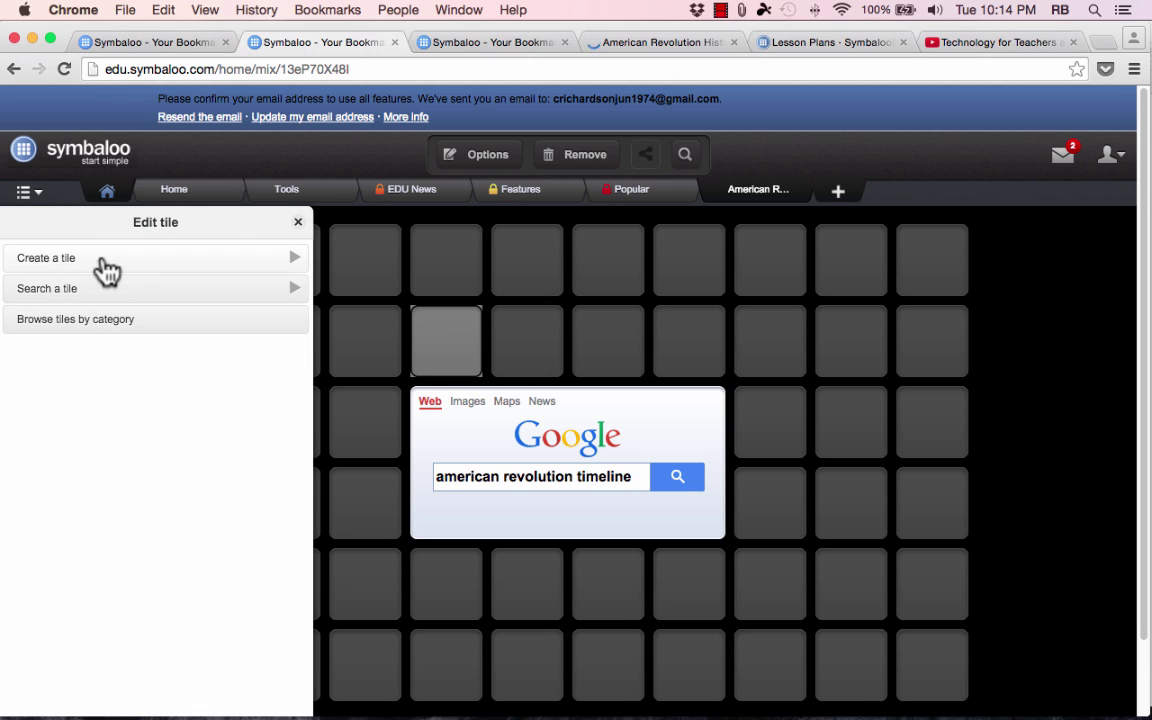
click(107, 262)
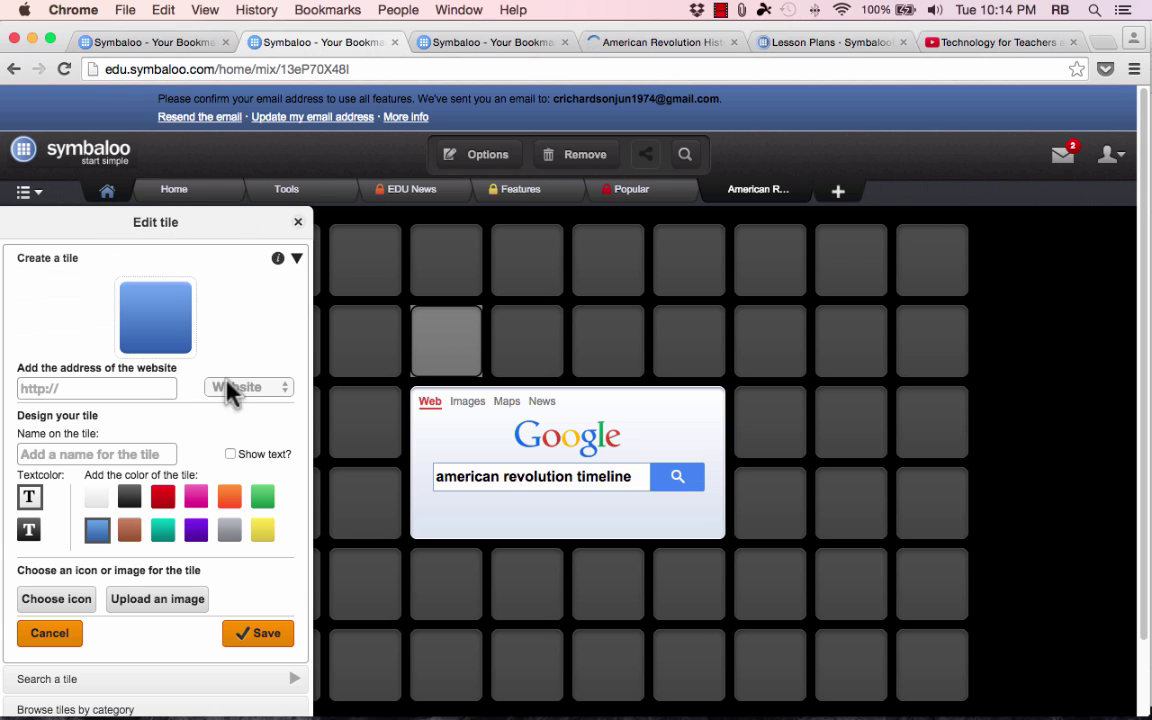
click(90, 393)
key(super+v)
click(172, 454)
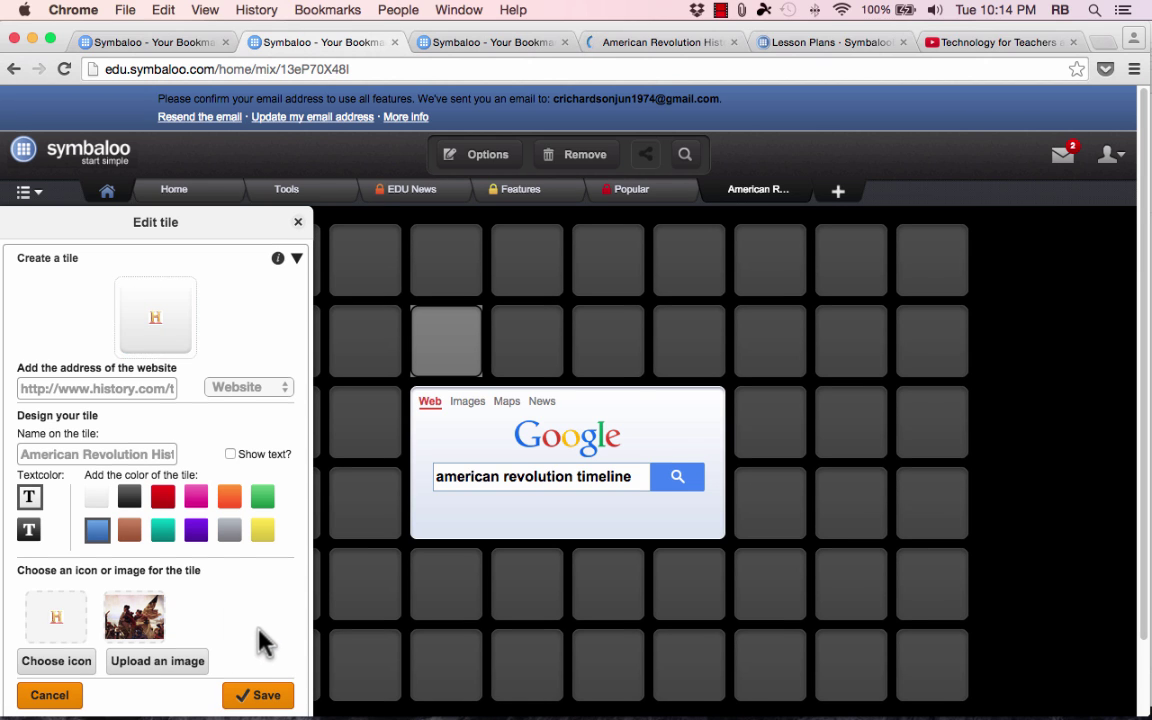
scroll(262, 641, down, 2)
click(254, 617)
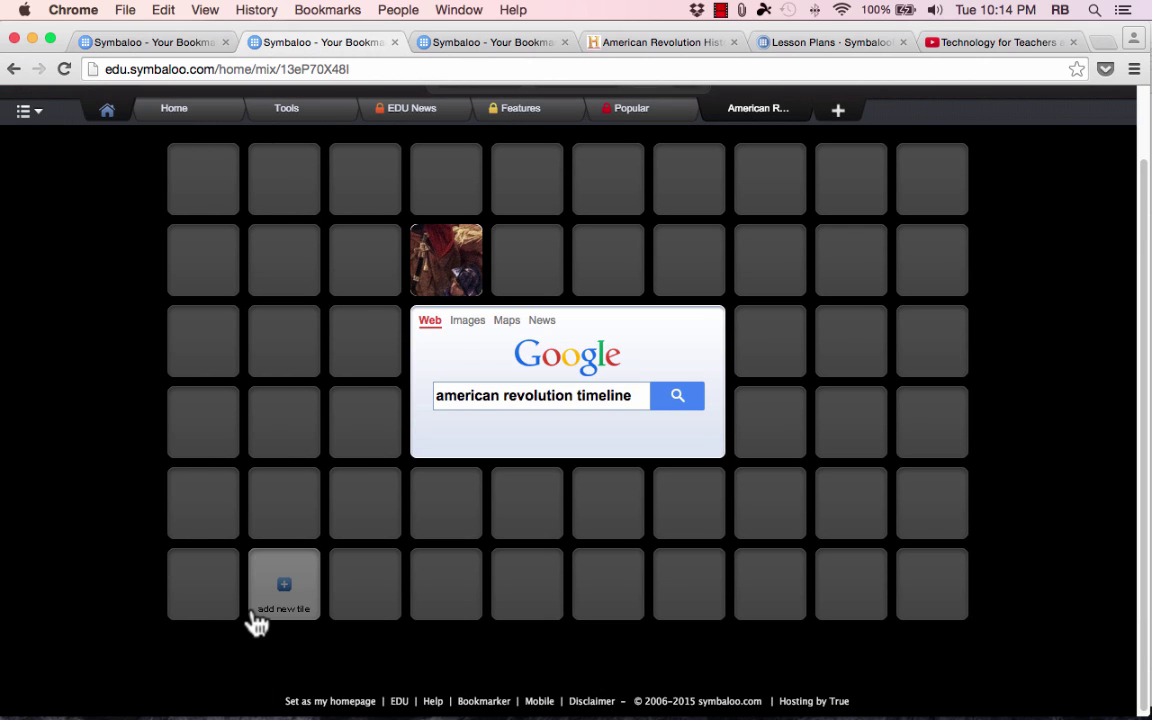
Drag the painting tile around the grid, dropping it in the third cell of the second row.
mouse_move(442, 290)
mouse_down()
mouse_move(363, 283)
mouse_move(453, 285)
mouse_up()
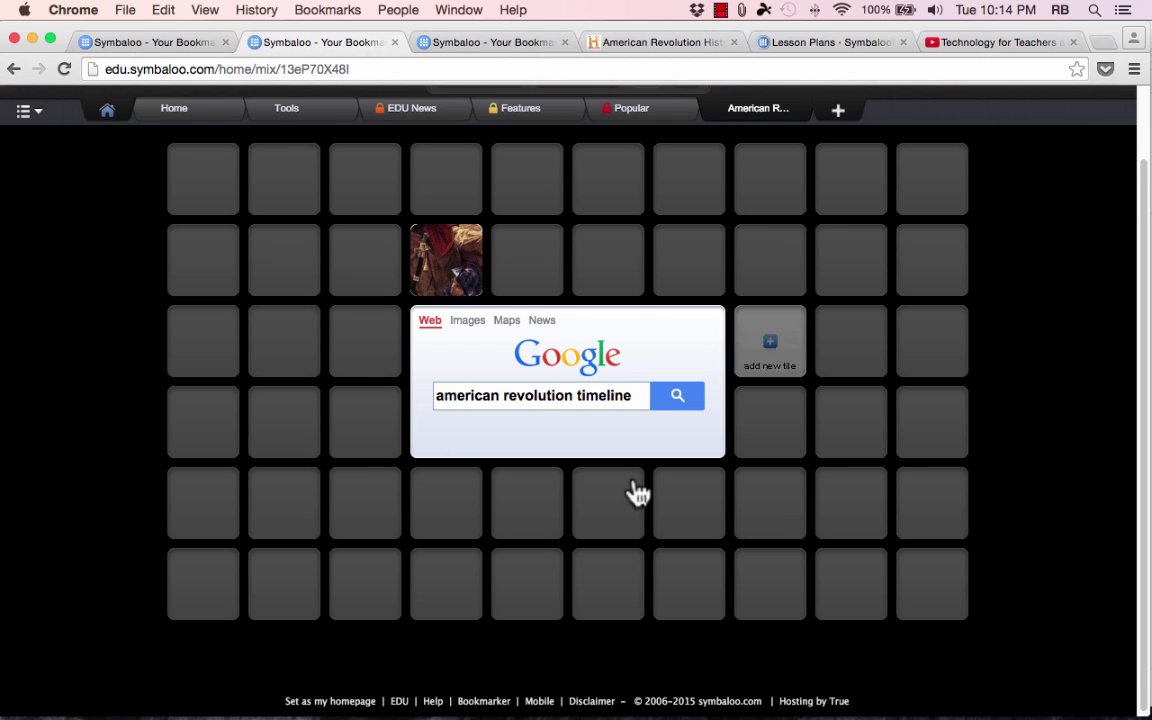
scroll(591, 270, up, 2)
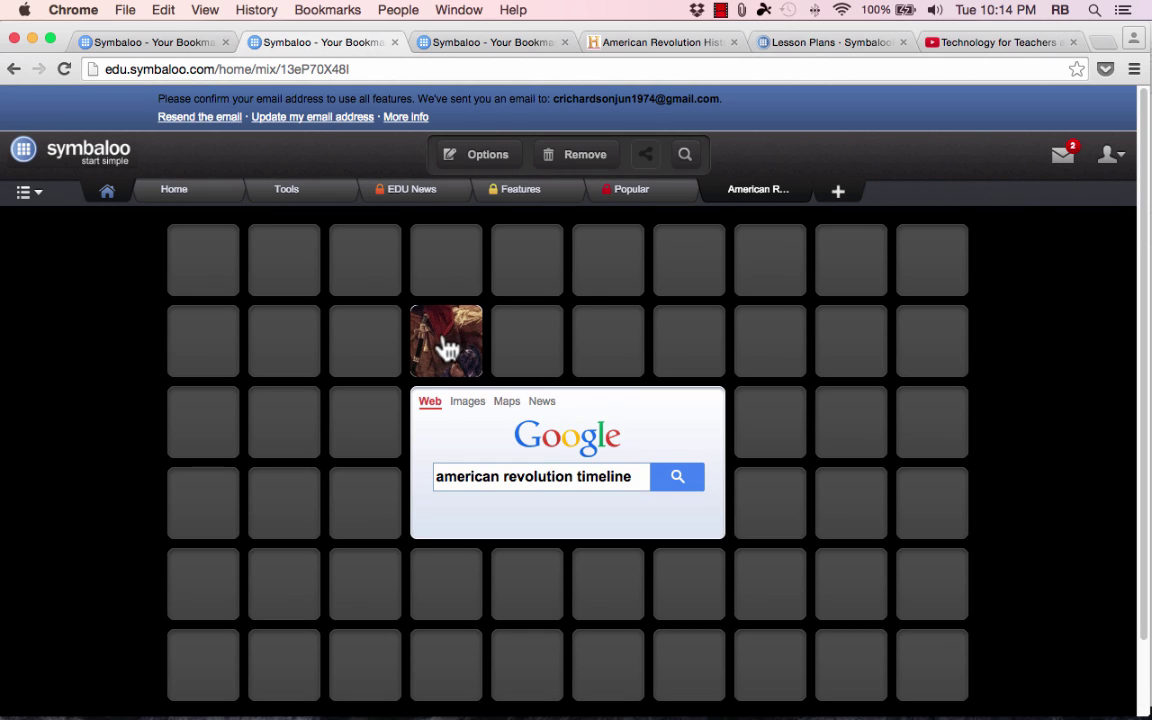
drag(443, 348, 370, 280)
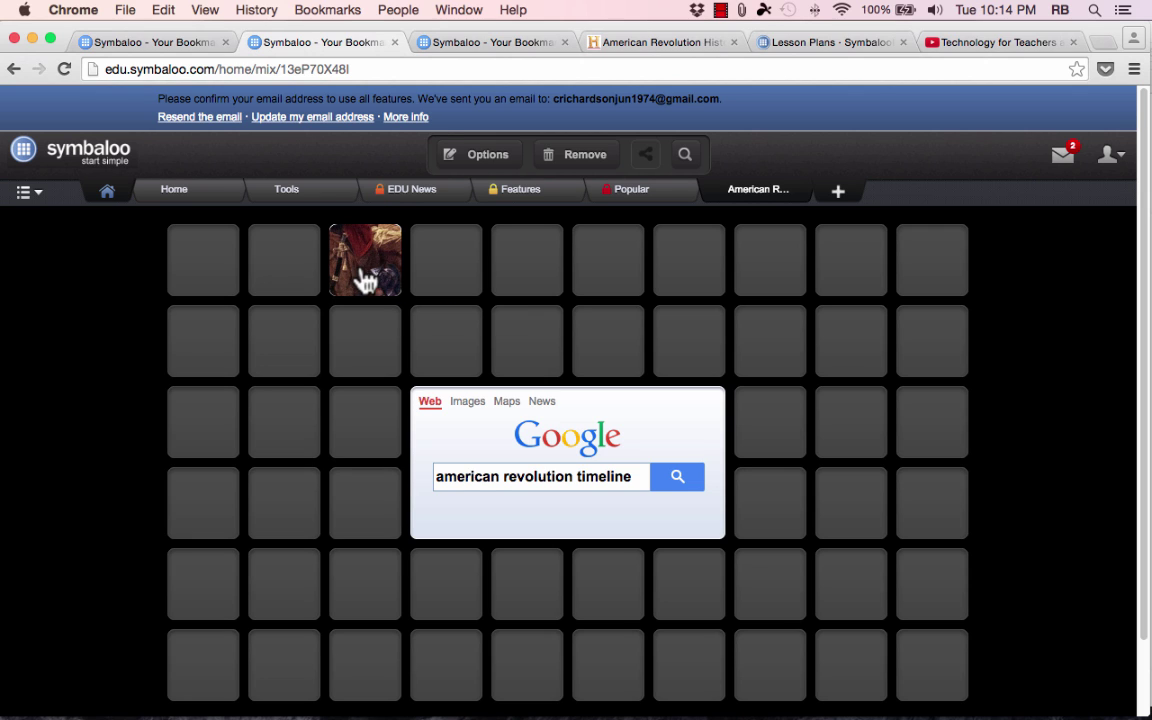
drag(337, 278, 368, 350)
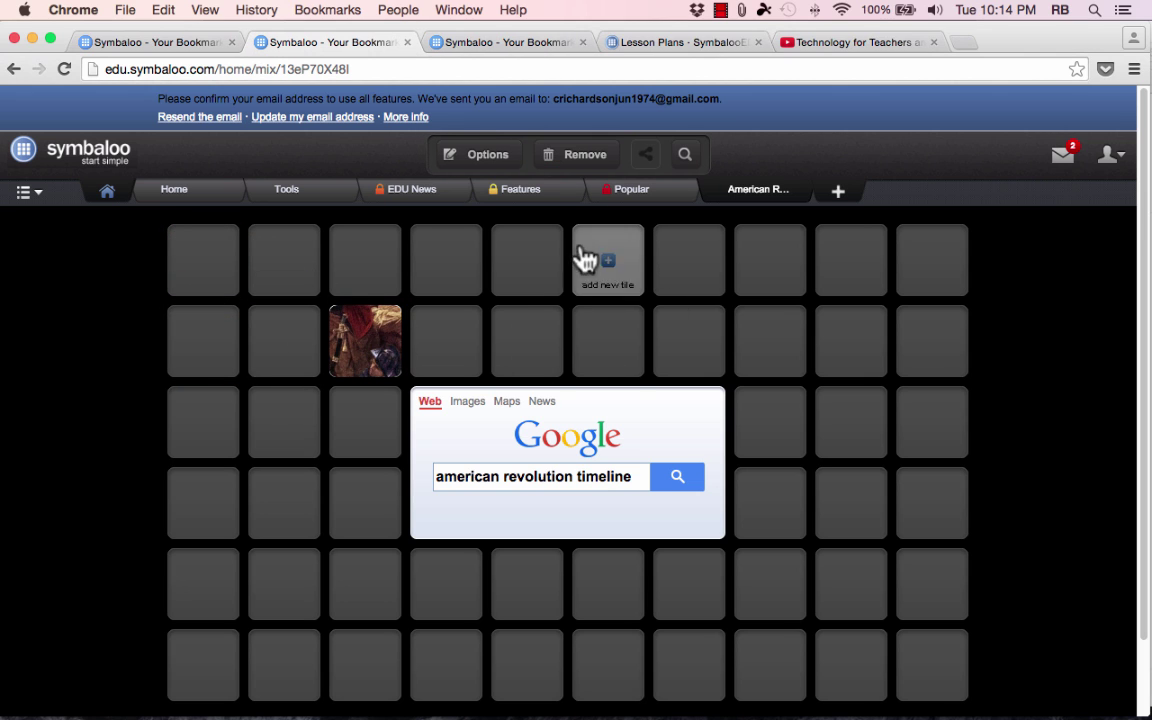
Turn on Change webmix size in Options and drag the grid edges inward to six columns by four rows.
click(492, 160)
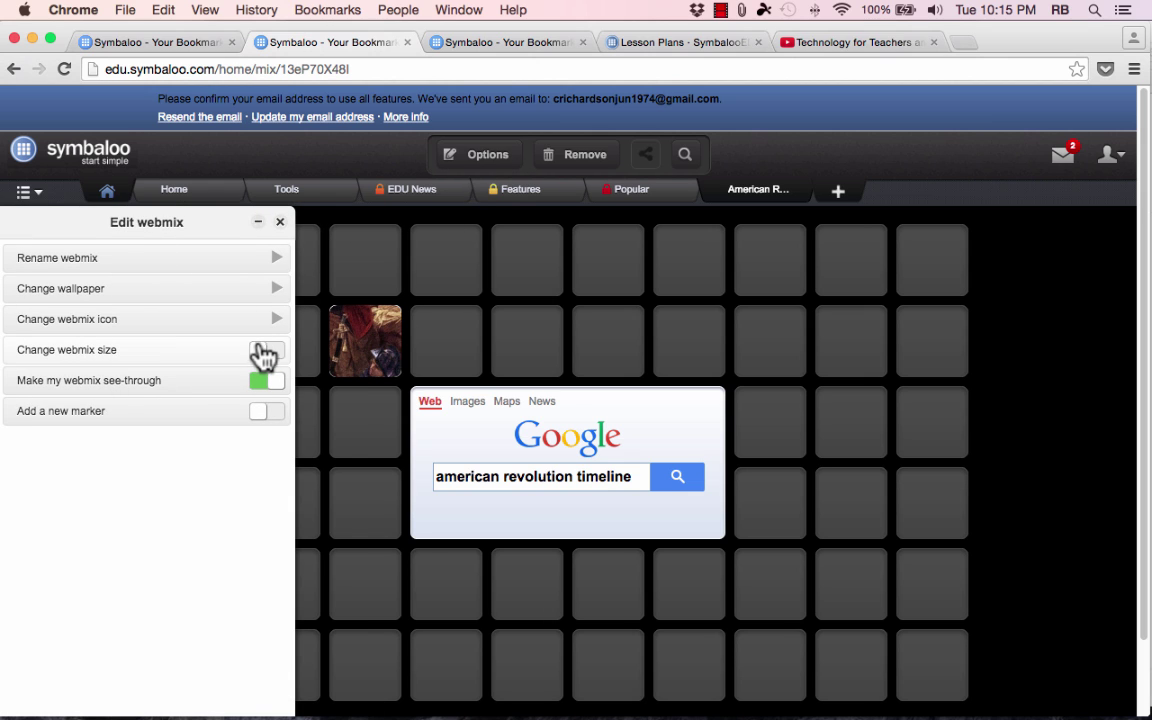
click(262, 352)
drag(972, 455, 802, 458)
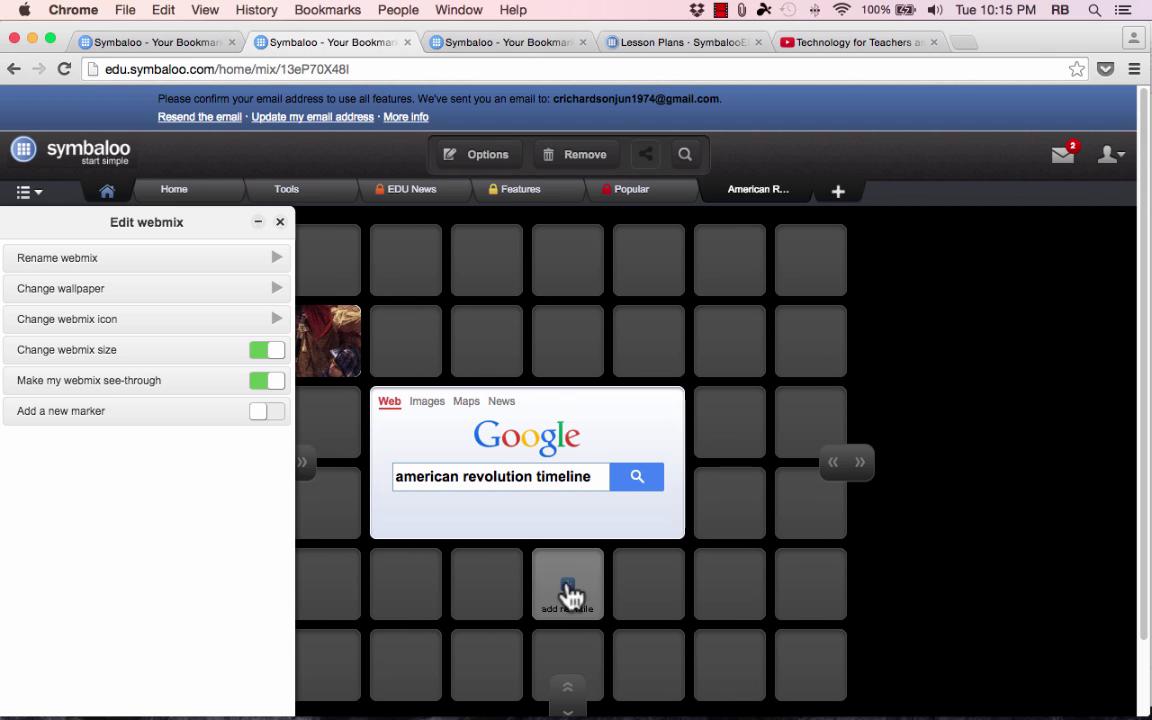
drag(568, 692, 563, 612)
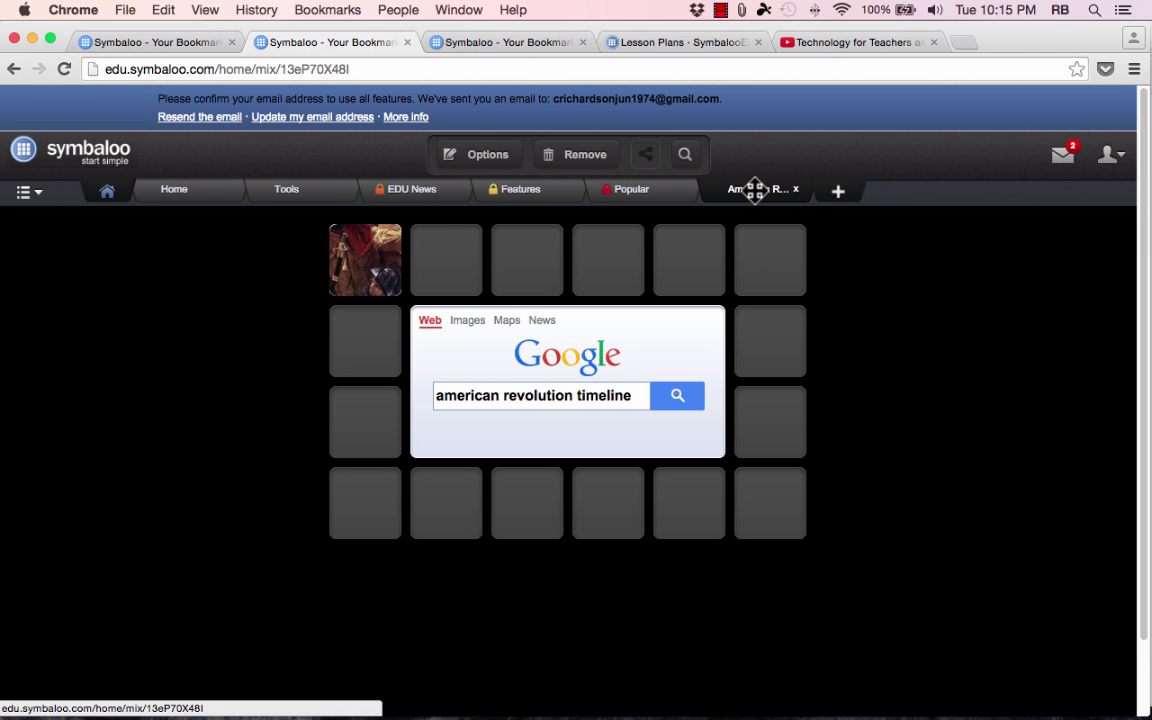
drag(755, 190, 789, 198)
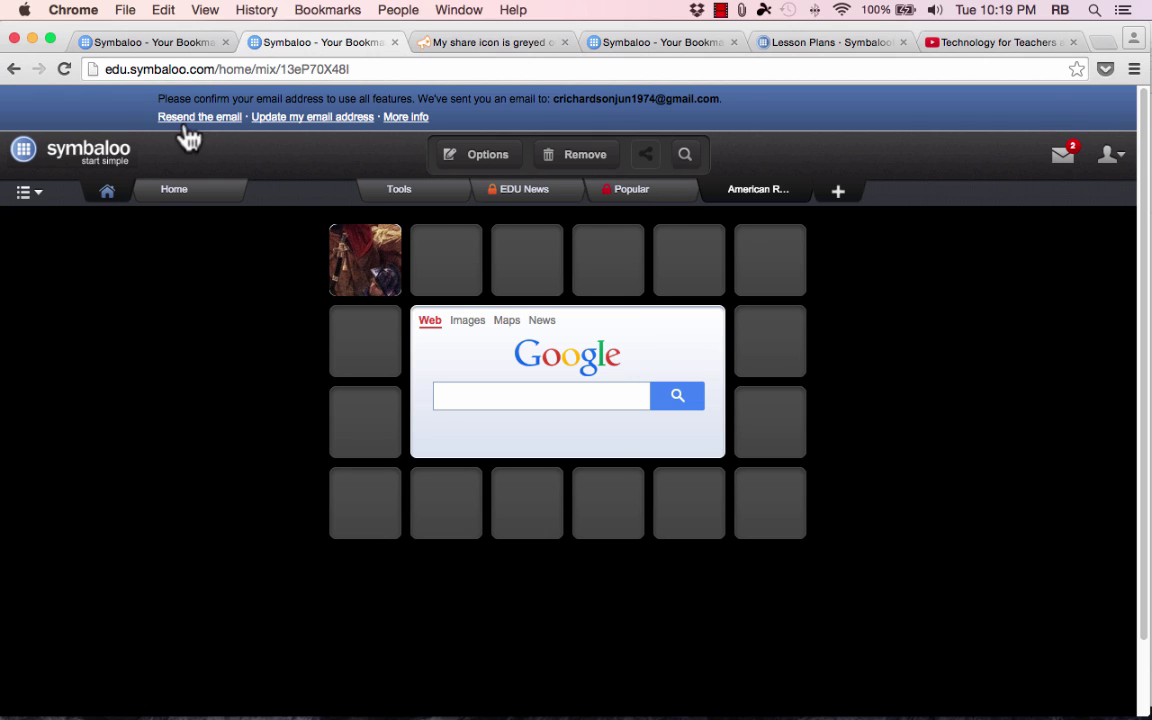
Scroll through the Symbaloo verification email in Gmail to find the verify link.
scroll(193, 128, down, 1)
scroll(195, 130, up, 1)
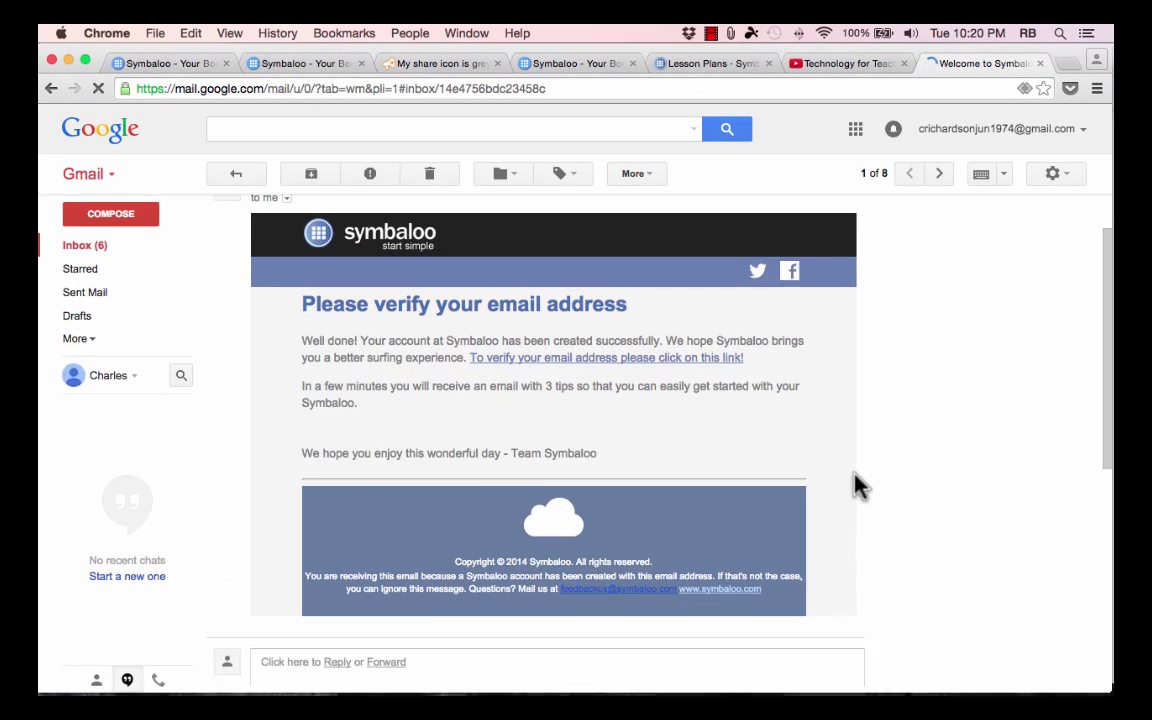
scroll(705, 418, down, 2)
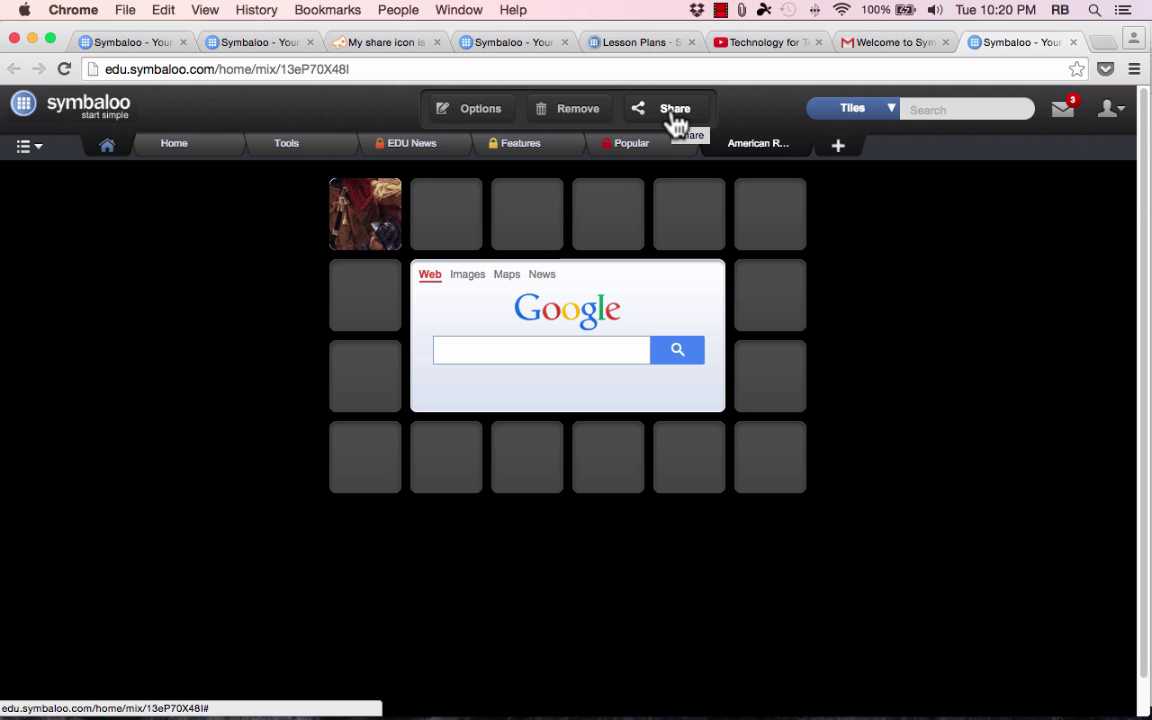
Share the American Revolution webmix publicly in the Gallery, generating edu.symbaloo.com/mix/americanrevolution70.
click(675, 112)
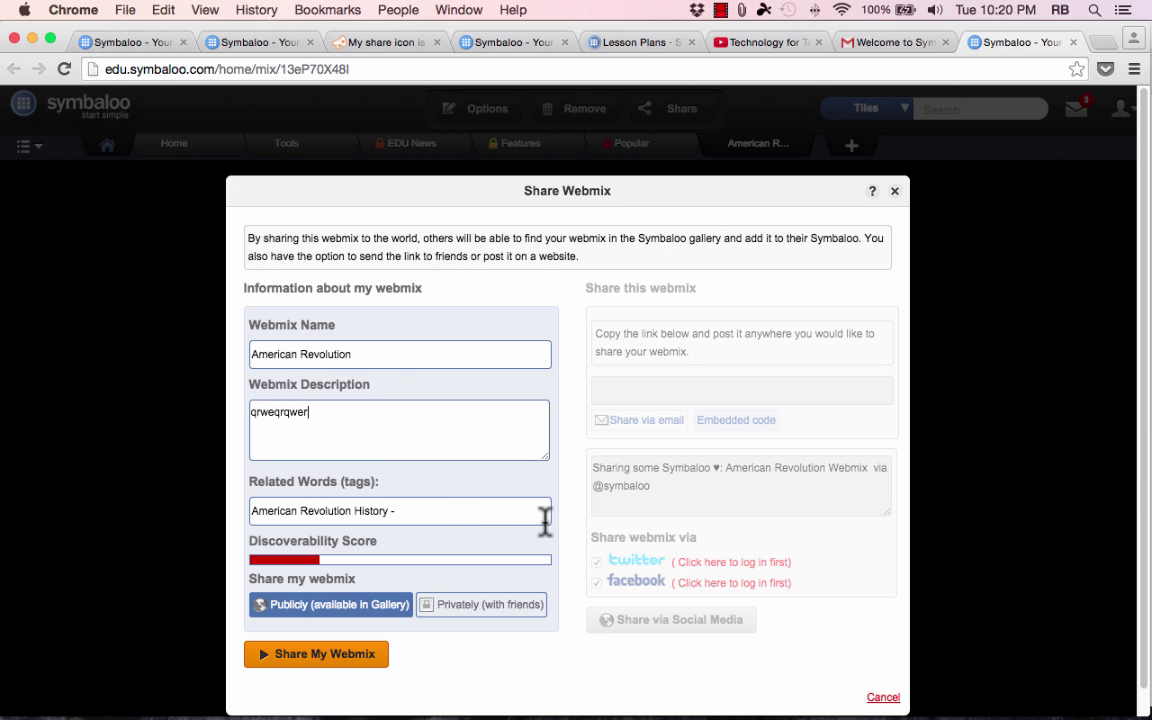
scroll(528, 535, down, 2)
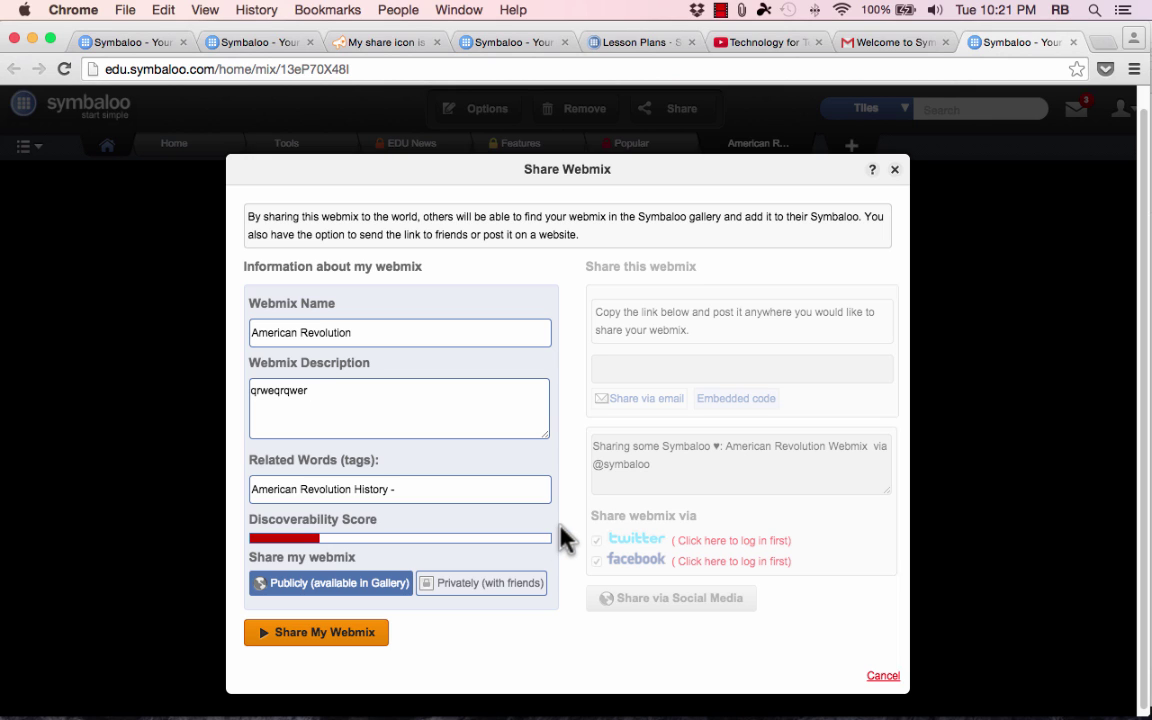
click(357, 648)
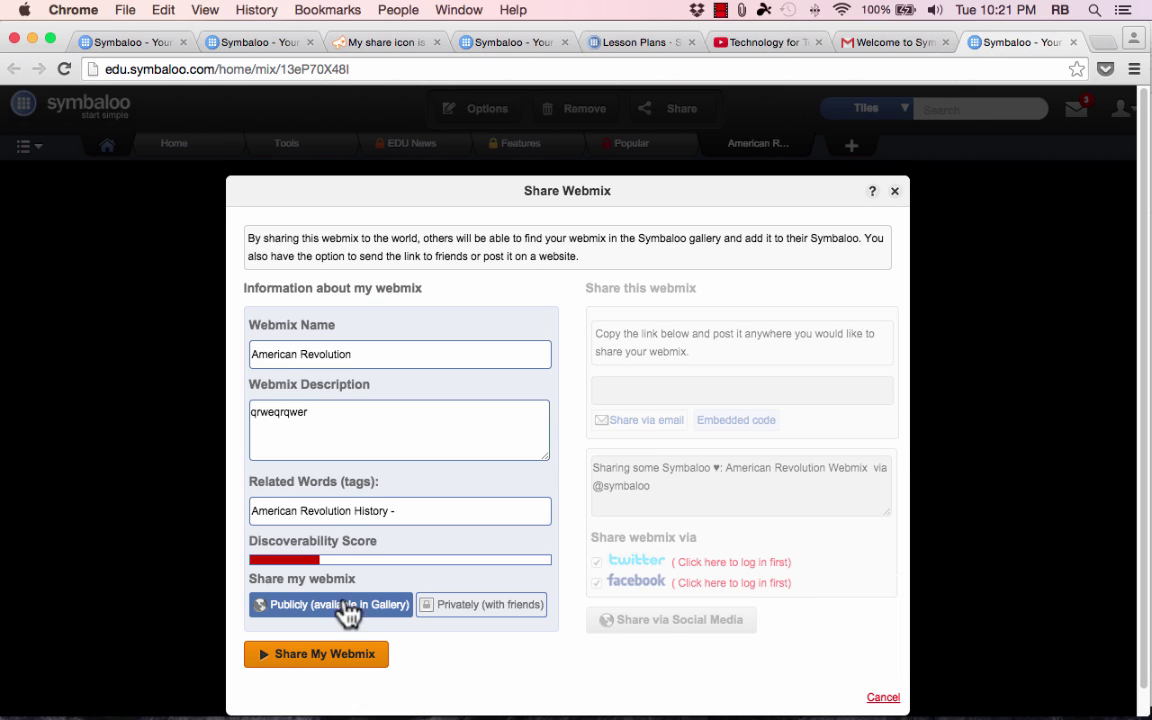
click(459, 620)
click(370, 606)
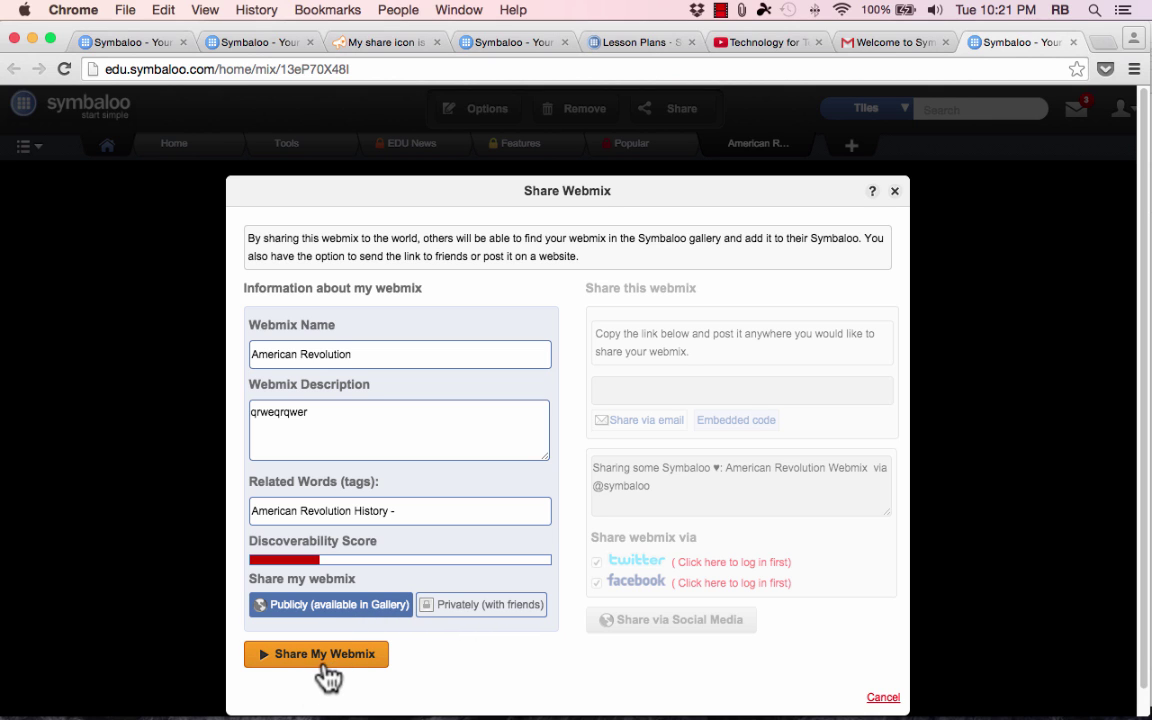
click(318, 660)
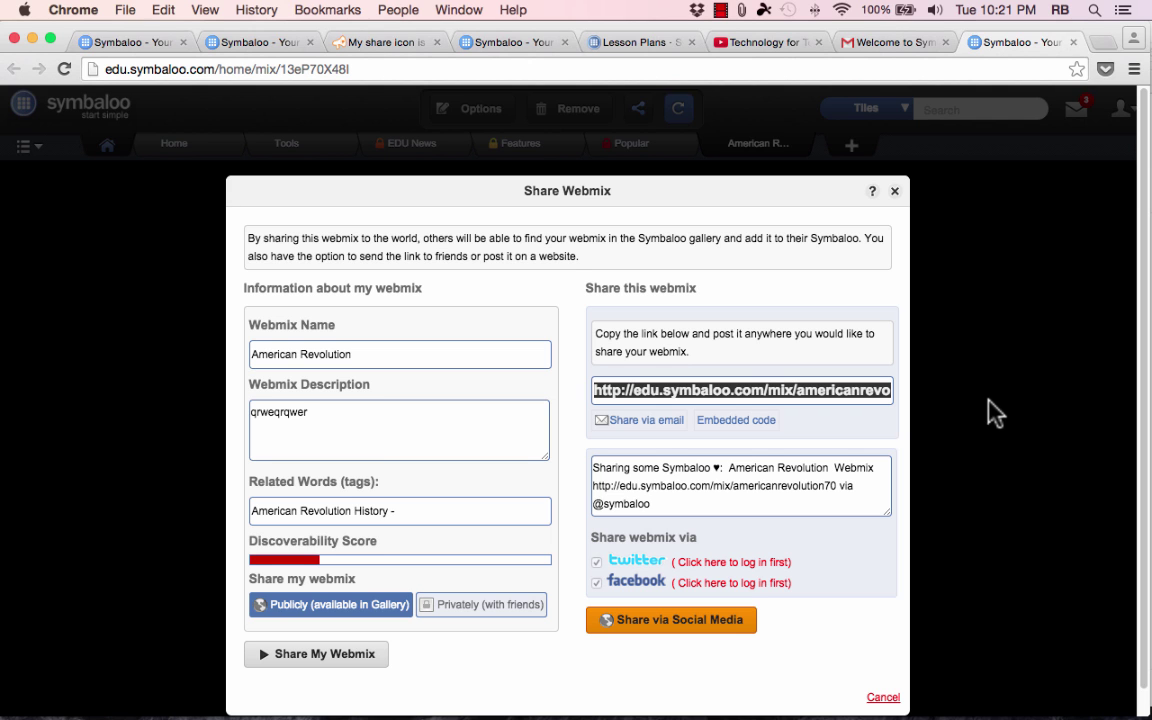
Load the shared webmix link in a new tab, look over the public page, then return to the editor.
key(super+t)
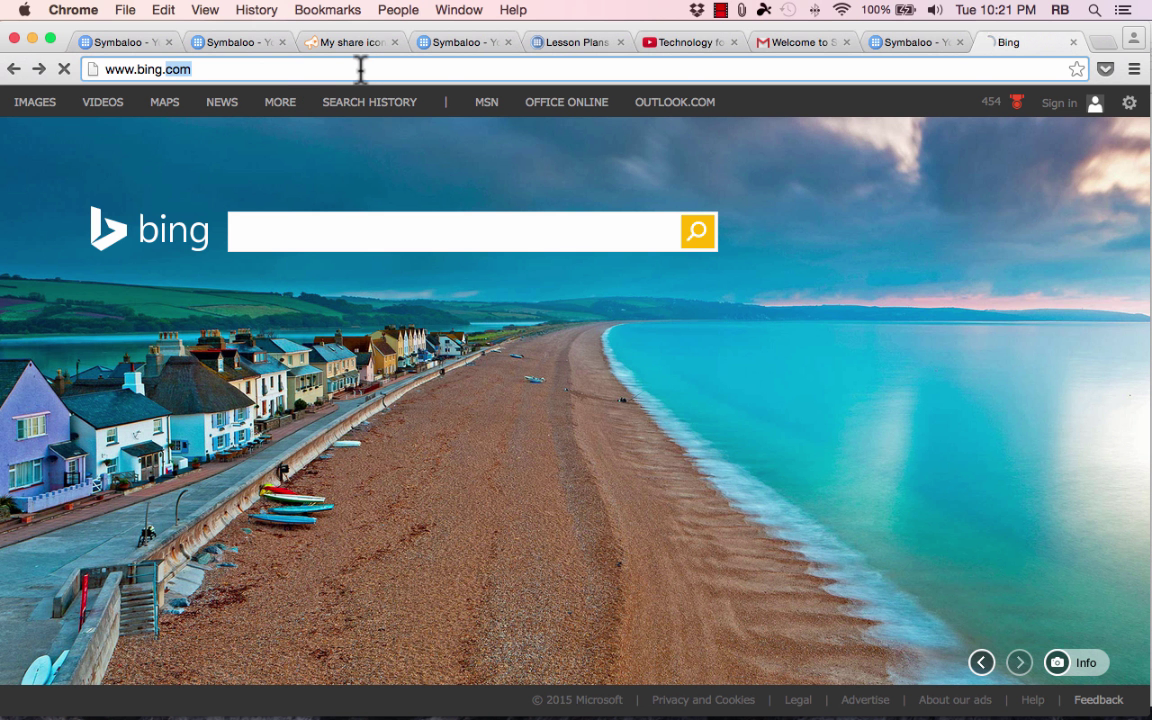
key(super+a)
text(http://edu.symbaloo.com/mix/americanrevolution70)
key(Return)
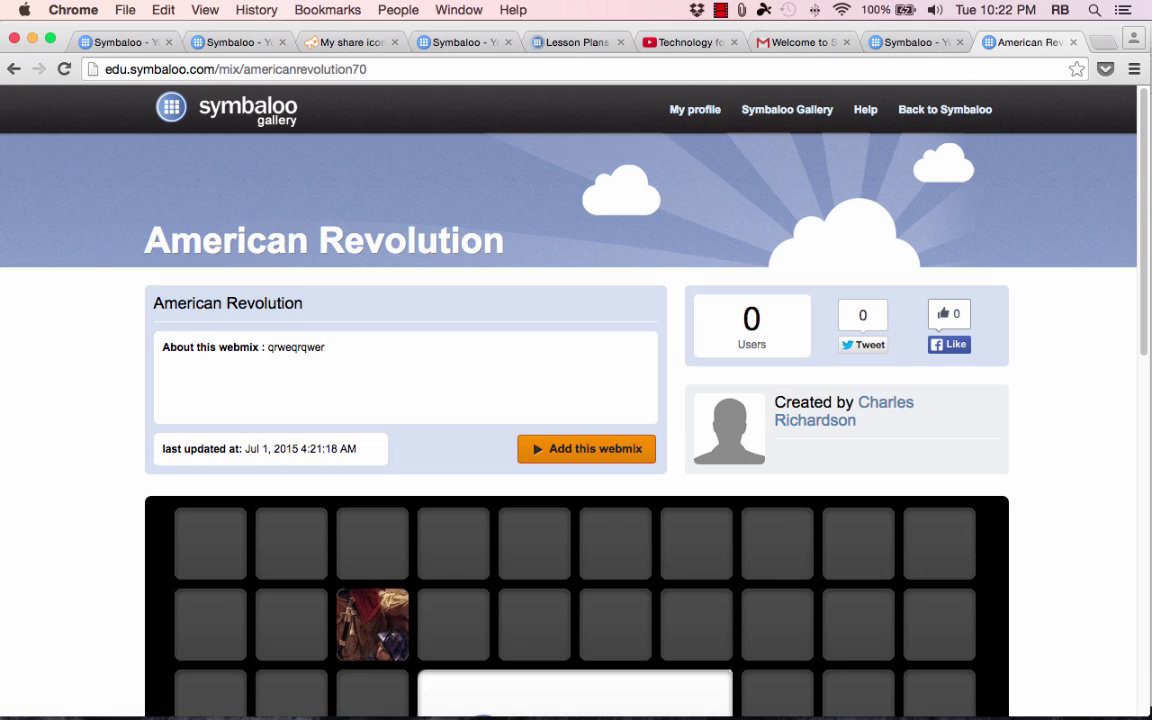
scroll(578, 203, down, 5)
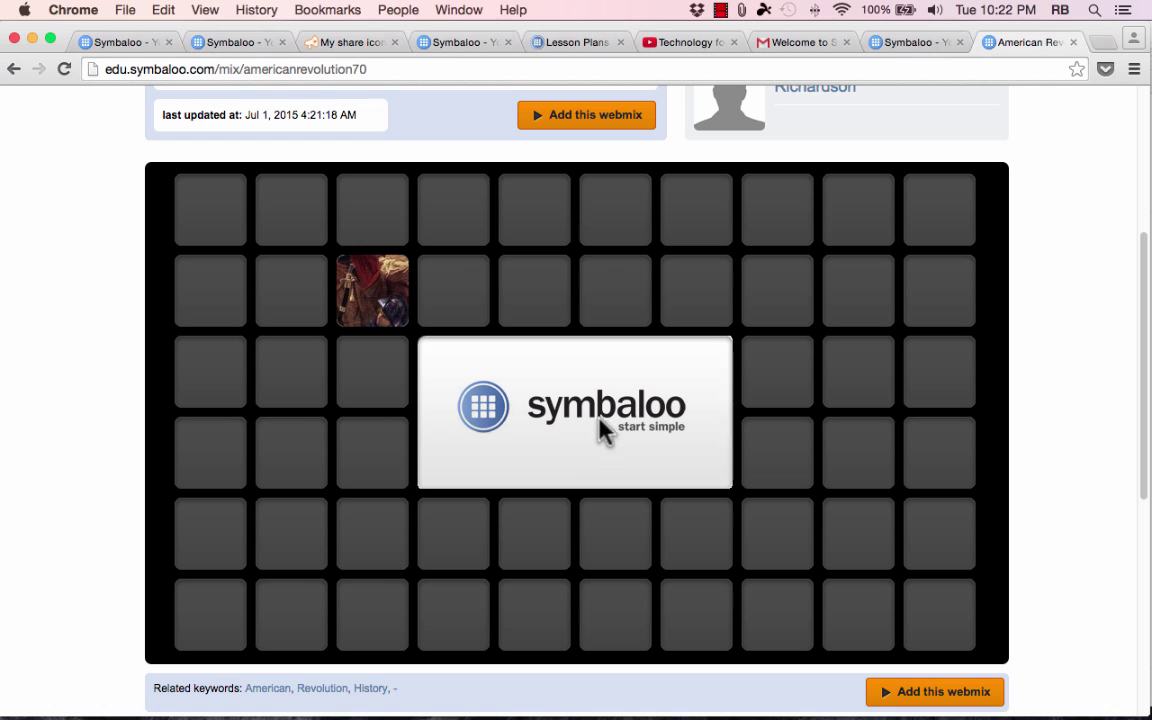
scroll(606, 410, up, 5)
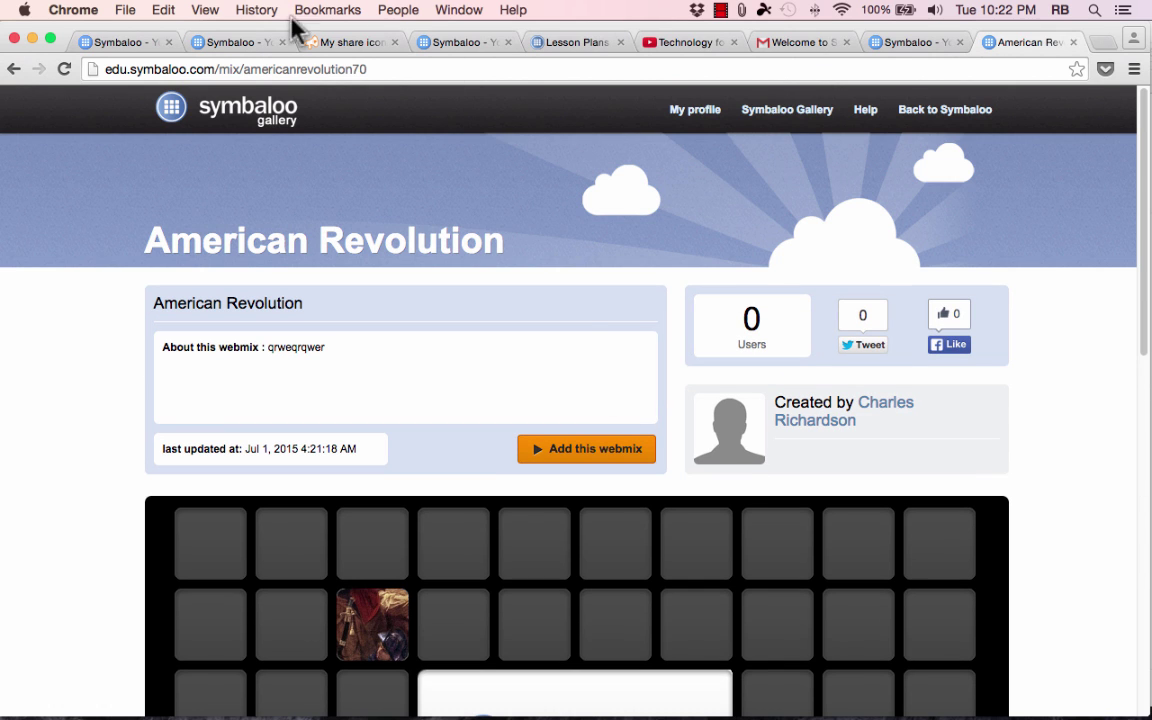
click(218, 43)
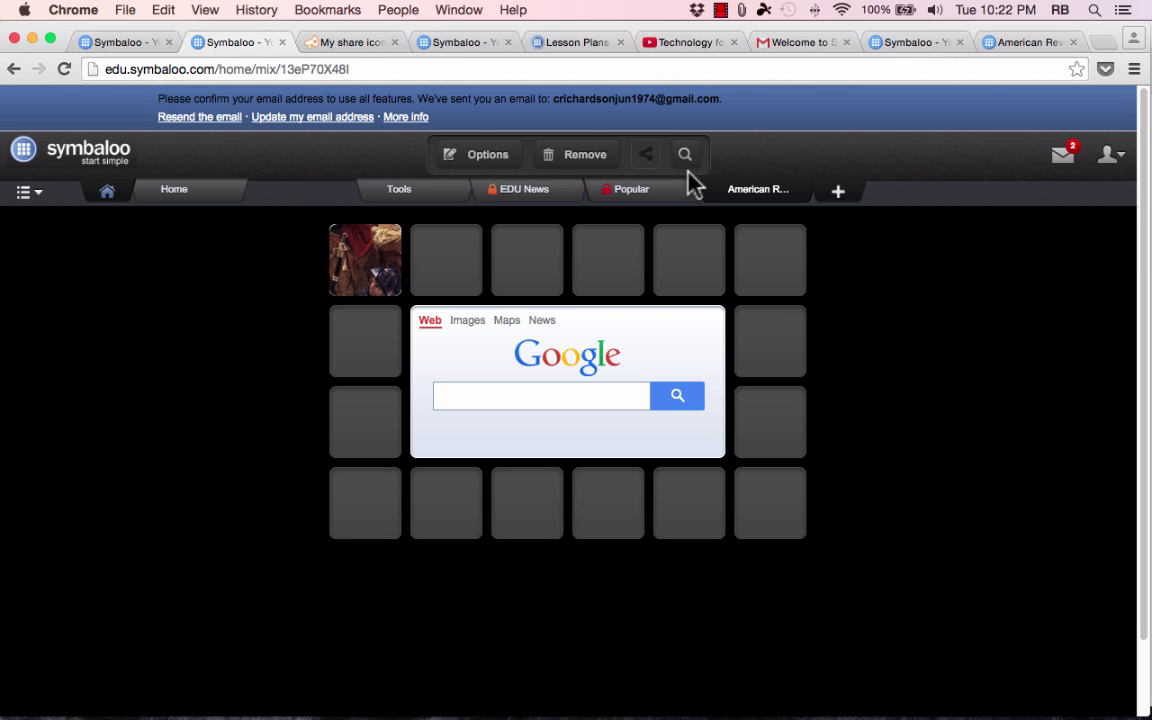
Show the webmix's Embedded code under Share and copy the entire iframe code.
click(646, 154)
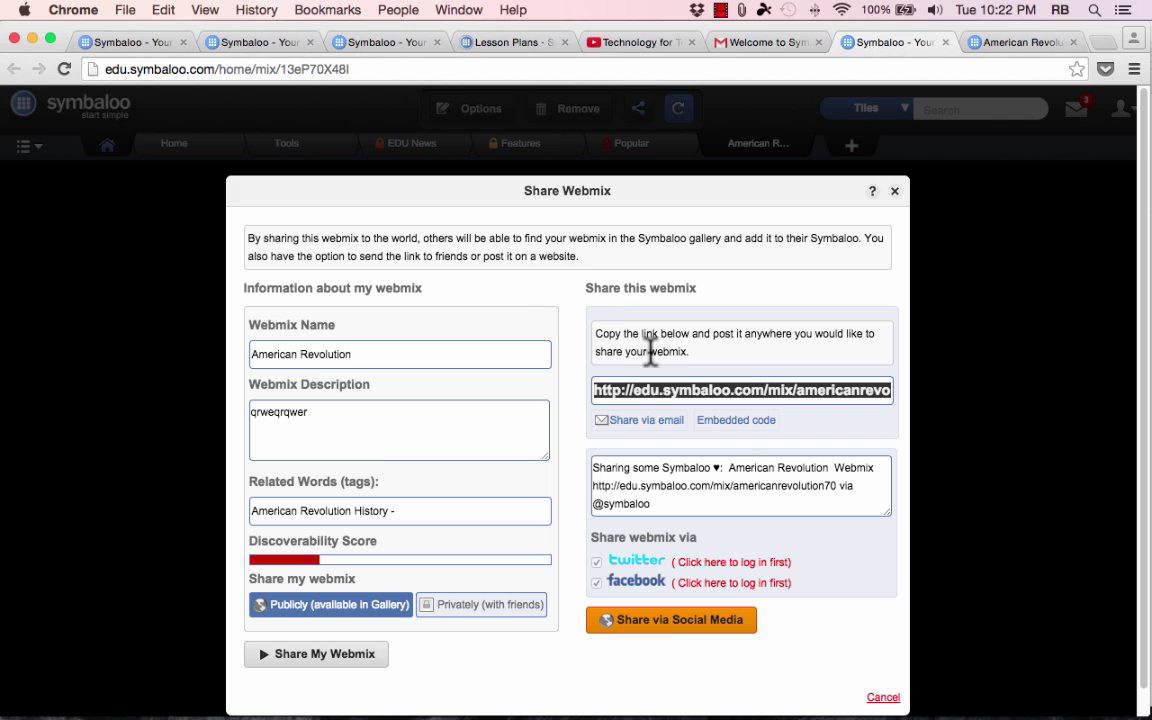
click(722, 424)
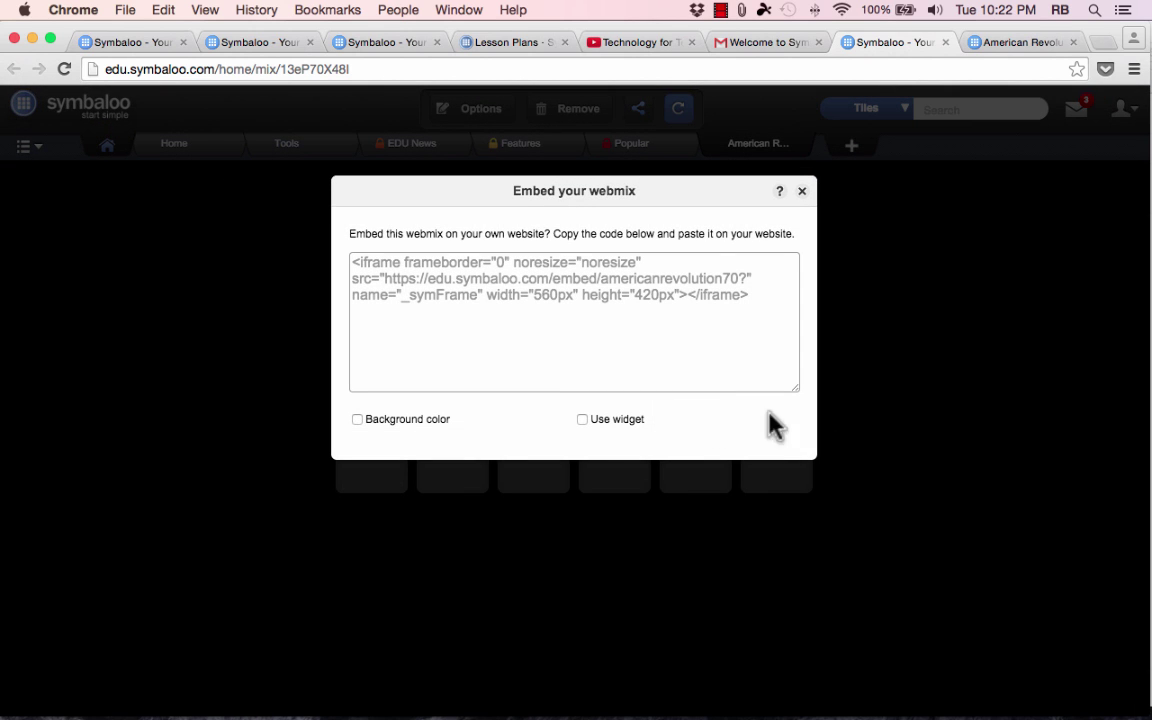
click(580, 278)
key(super+c)
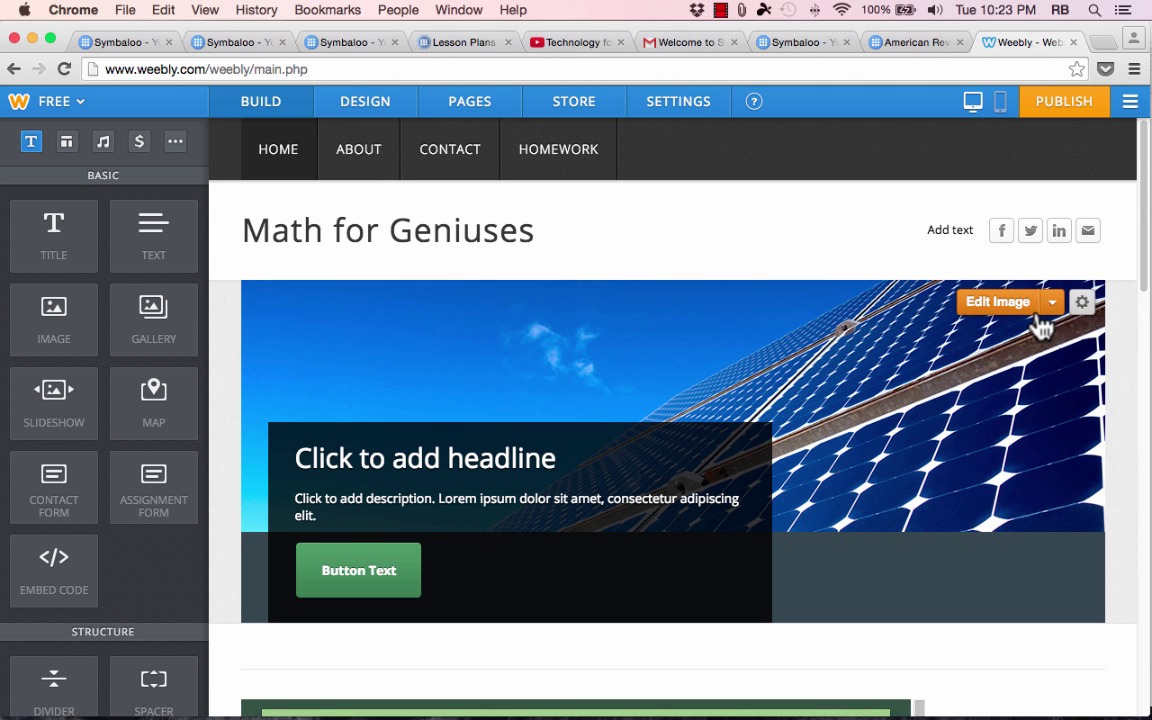
Add a custom HTML block below the banner and paste in the Symbaloo iframe embed code.
scroll(1036, 326, down, 2)
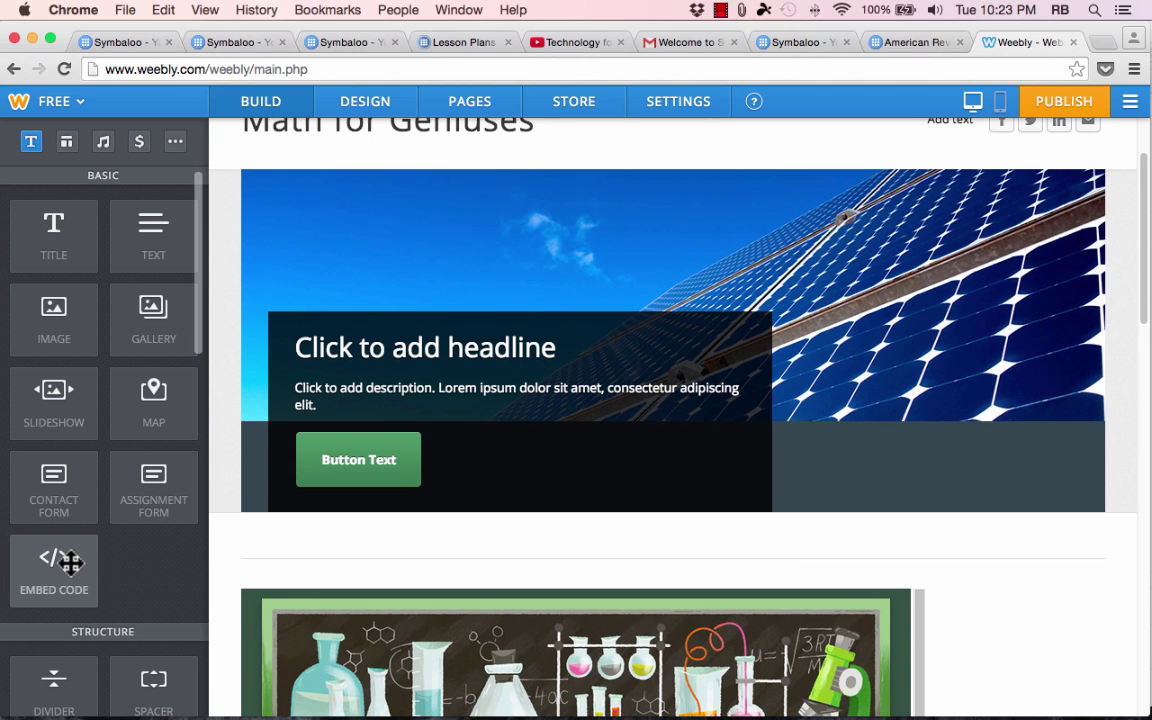
drag(62, 566, 381, 549)
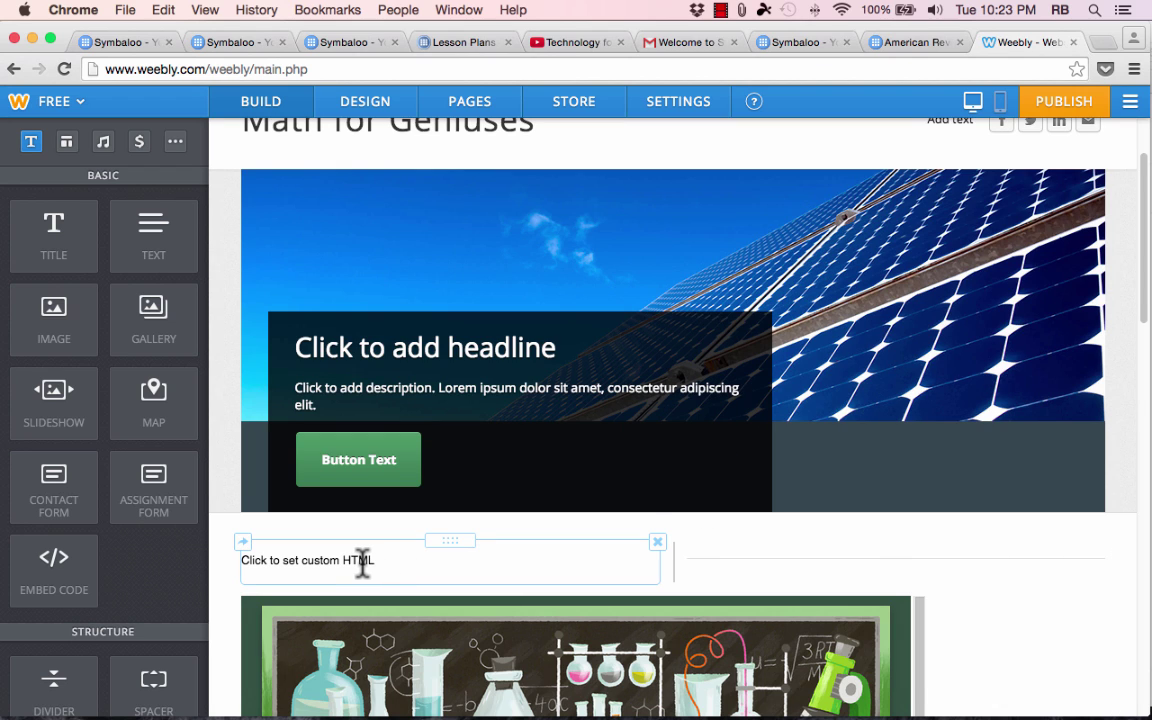
click(363, 560)
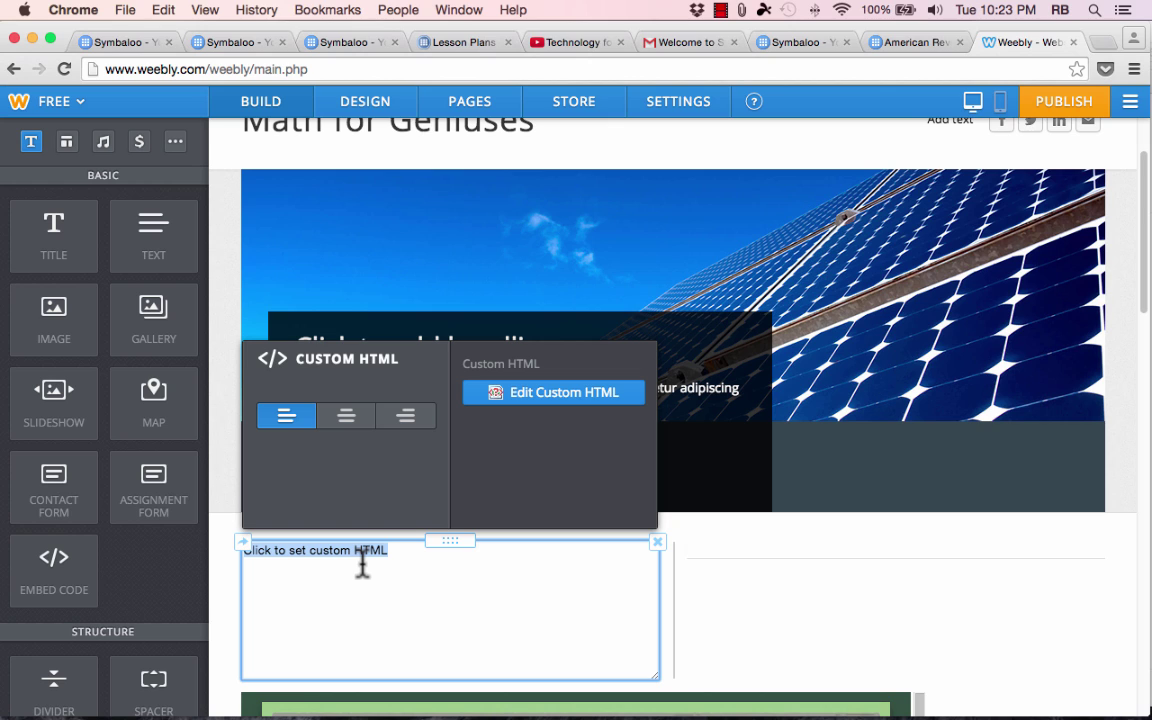
key(super+v)
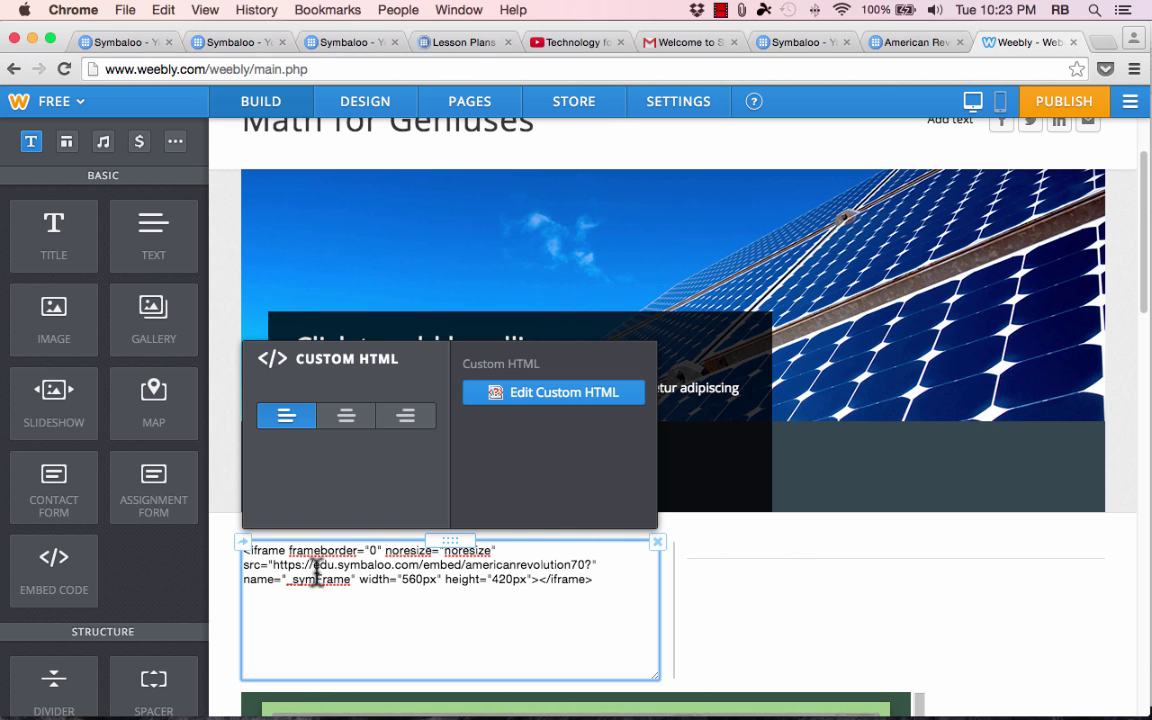
click(789, 537)
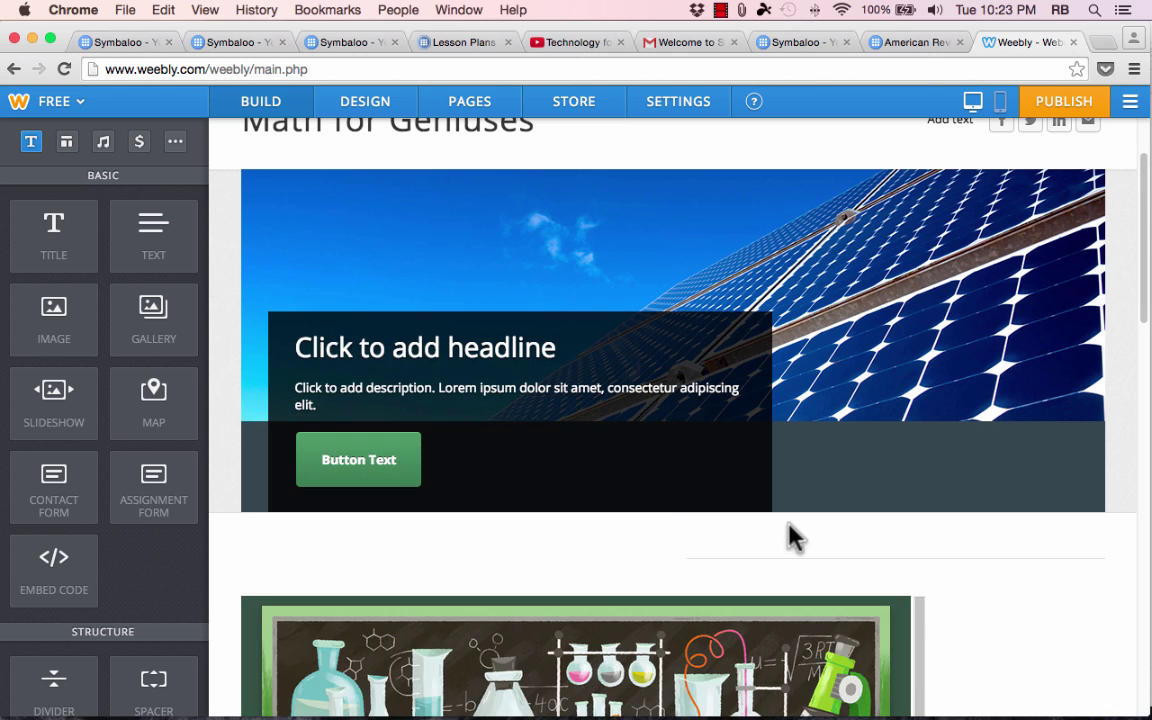
Move the Symbaloo widget into a full-width section of the page.
scroll(959, 561, down, 3)
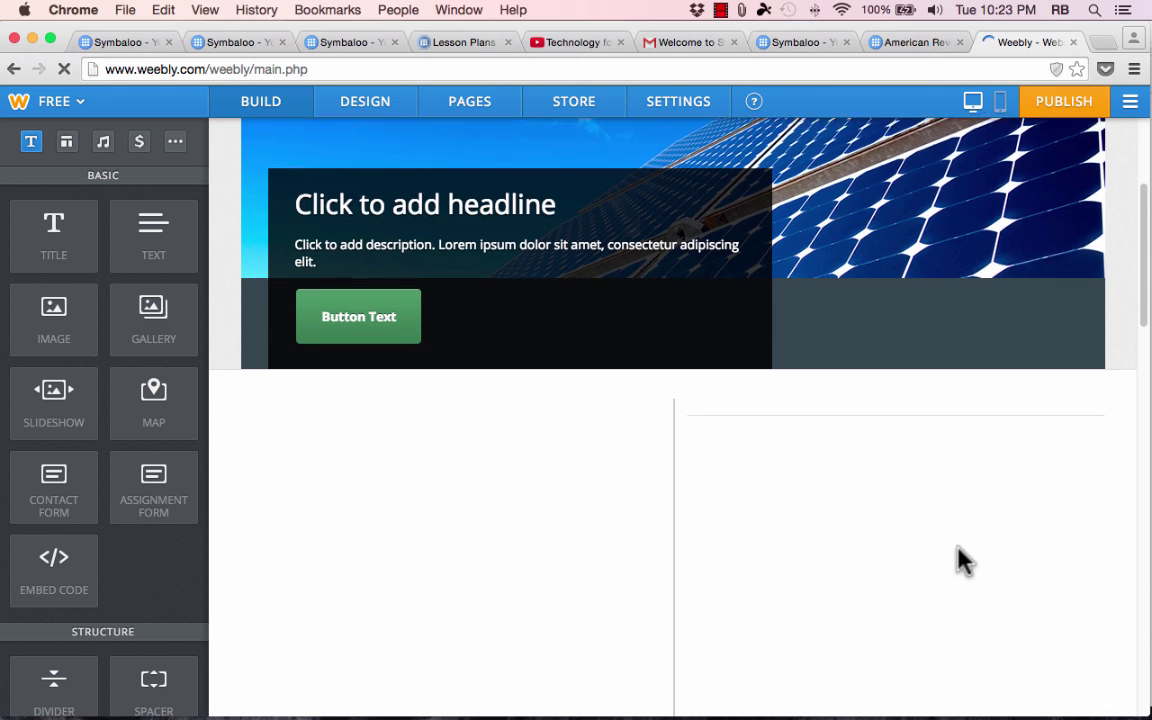
scroll(959, 561, down, 2)
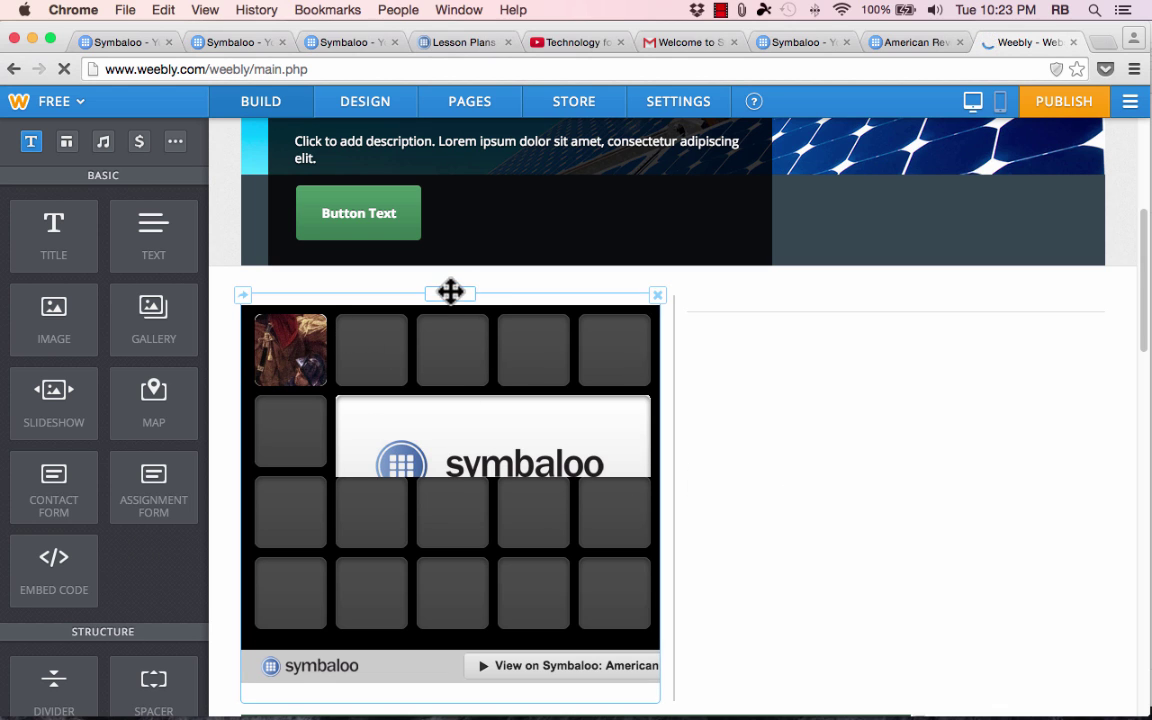
drag(451, 291, 640, 292)
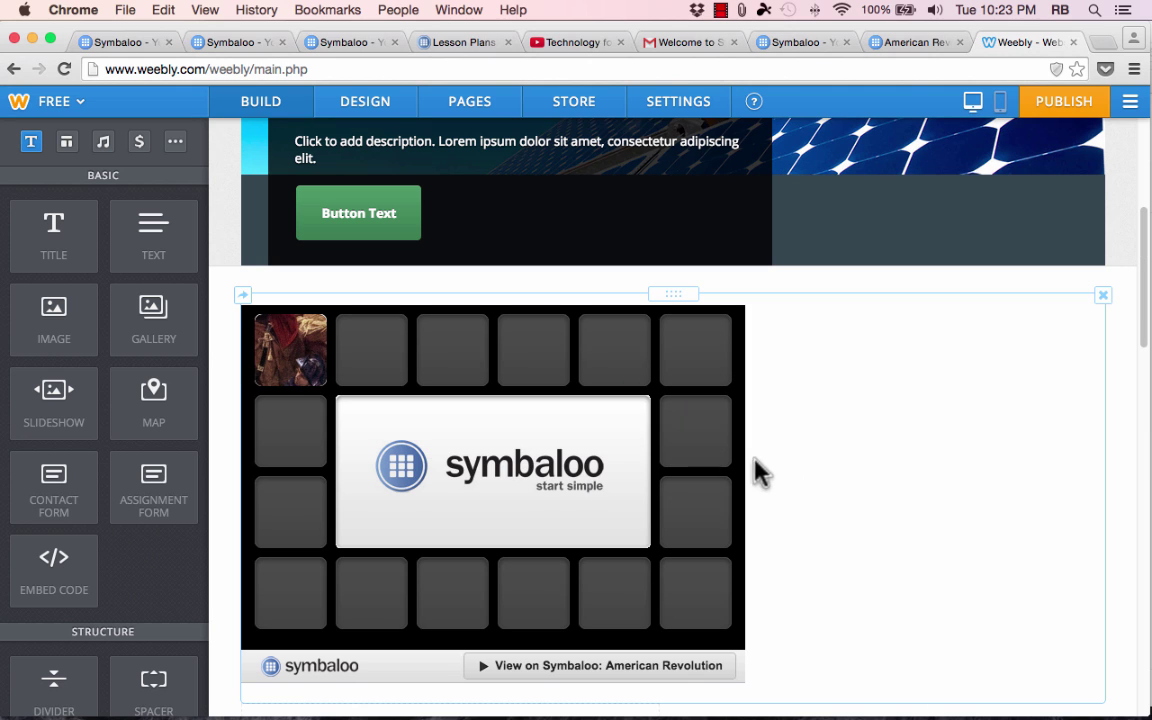
scroll(627, 458, down, 1)
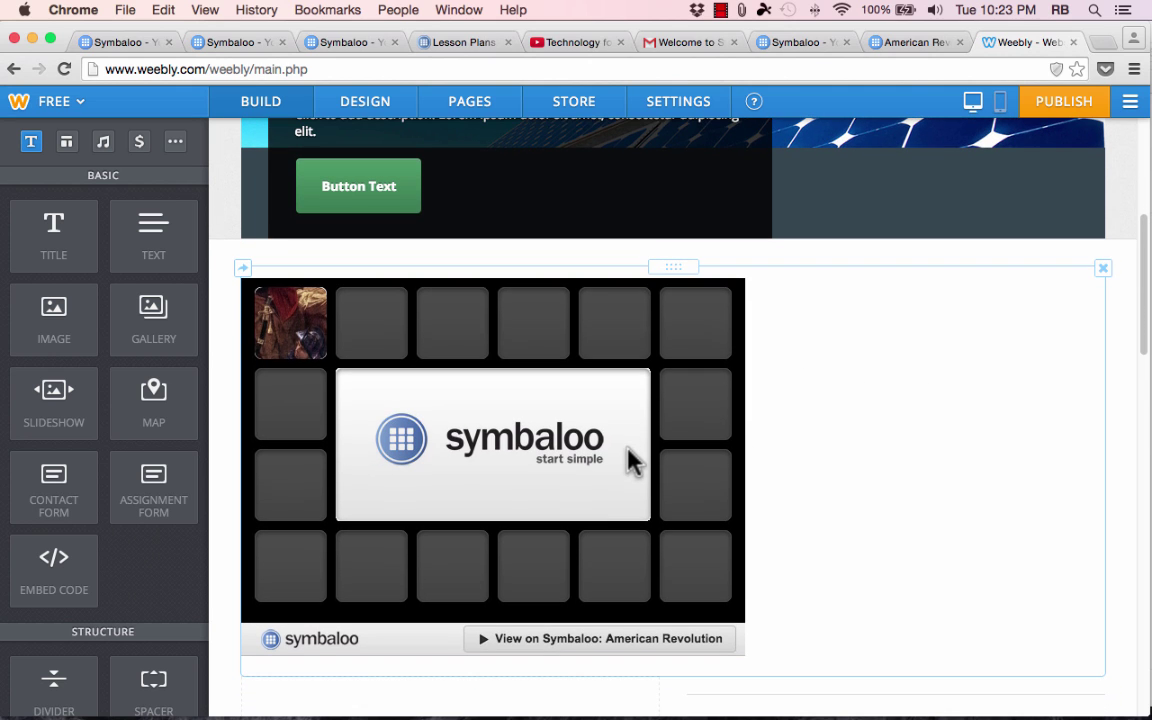
Publish the site, open the live page's embedded history.com tile, then close that tab.
click(1096, 121)
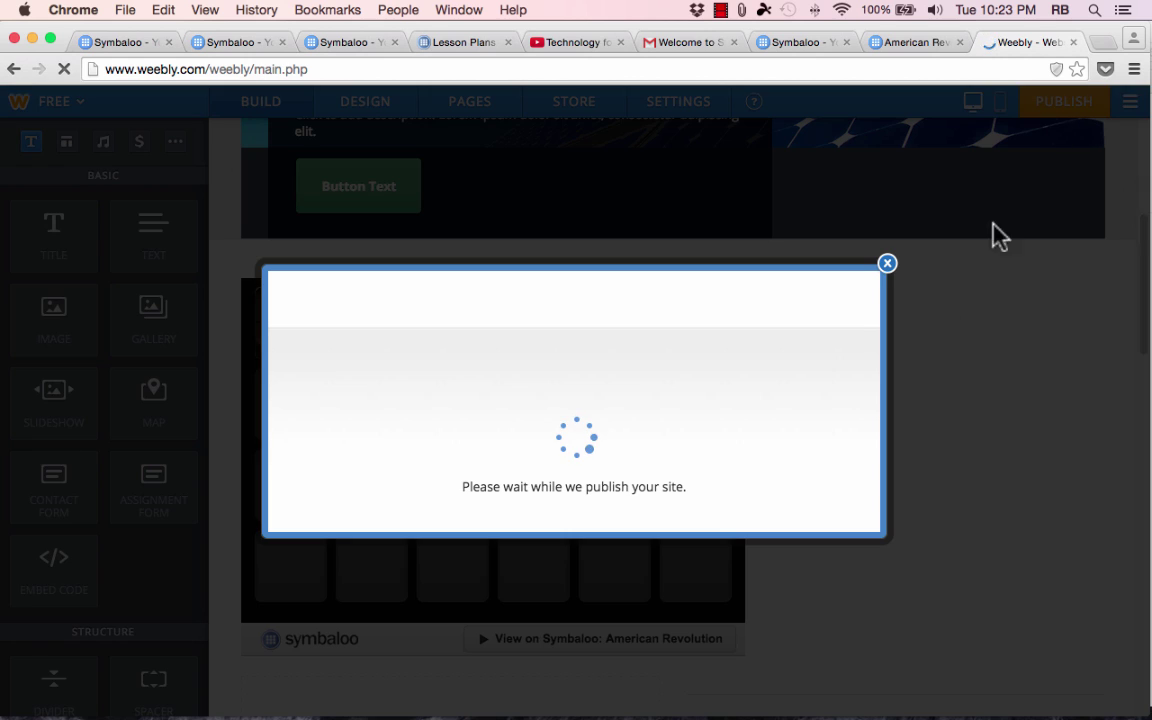
click(669, 304)
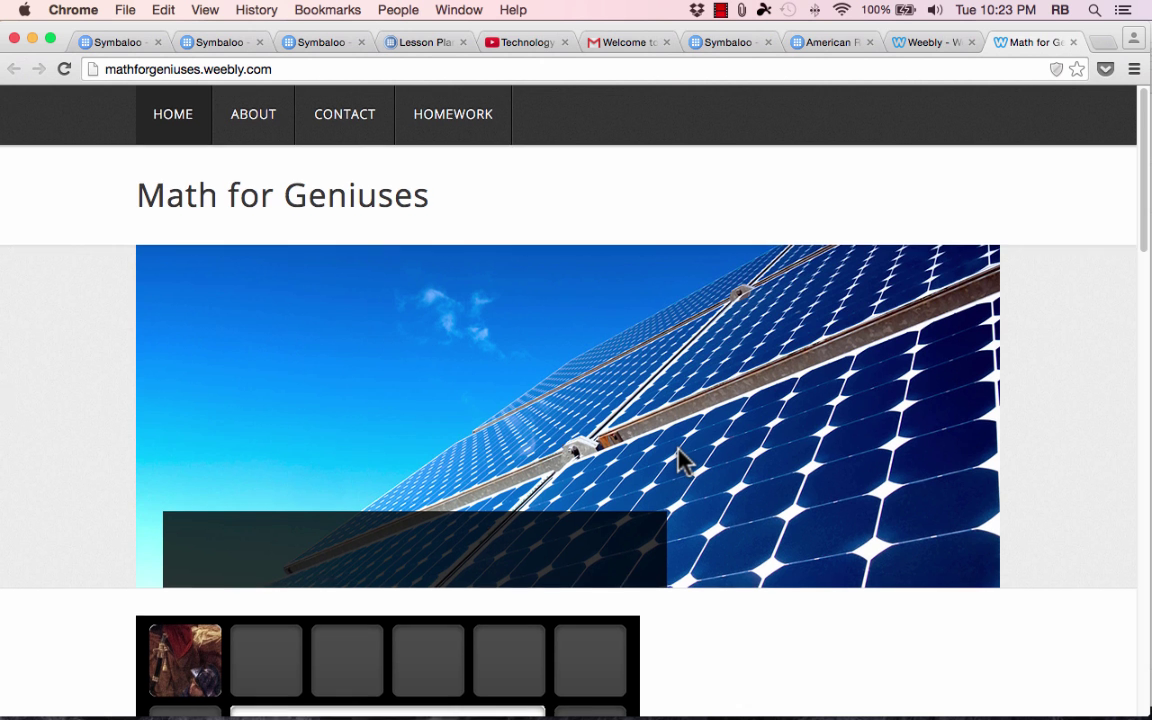
scroll(678, 460, down, 5)
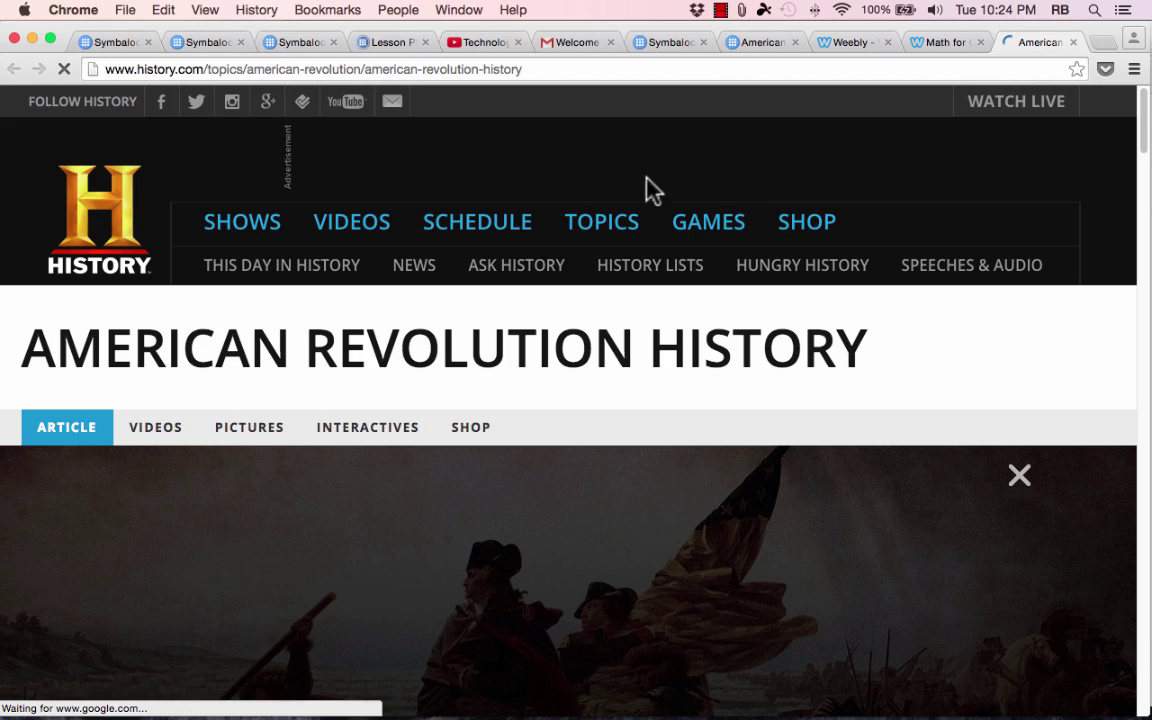
key(super+w)
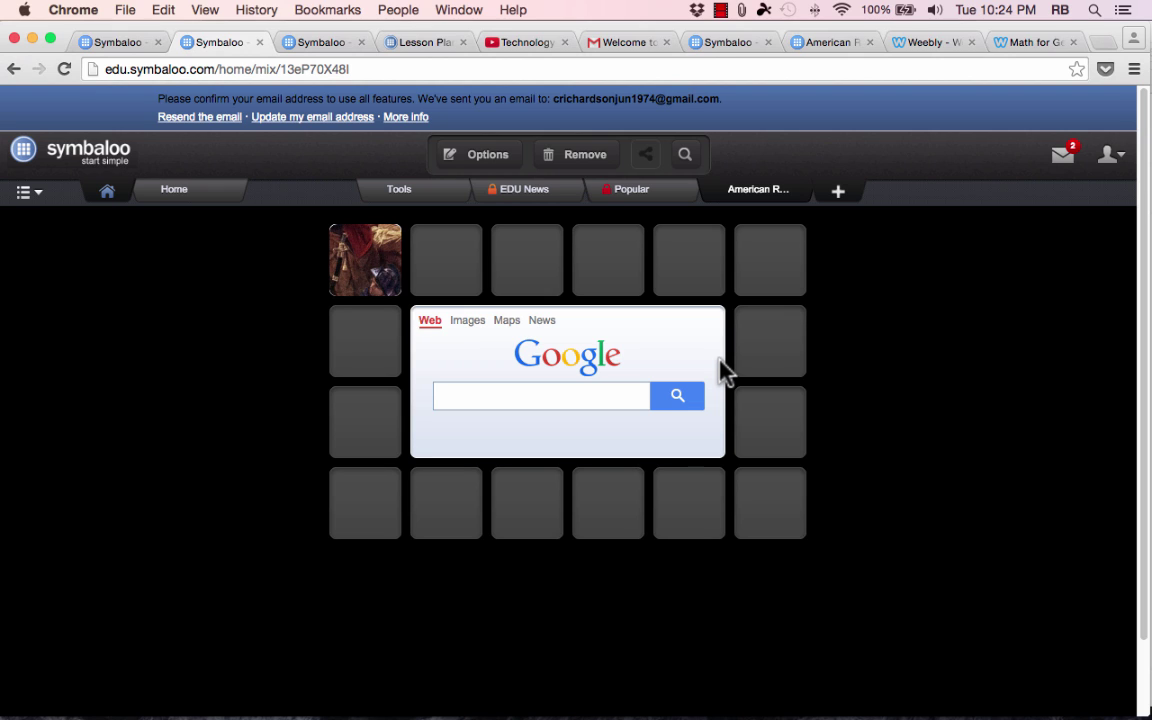
click(610, 272)
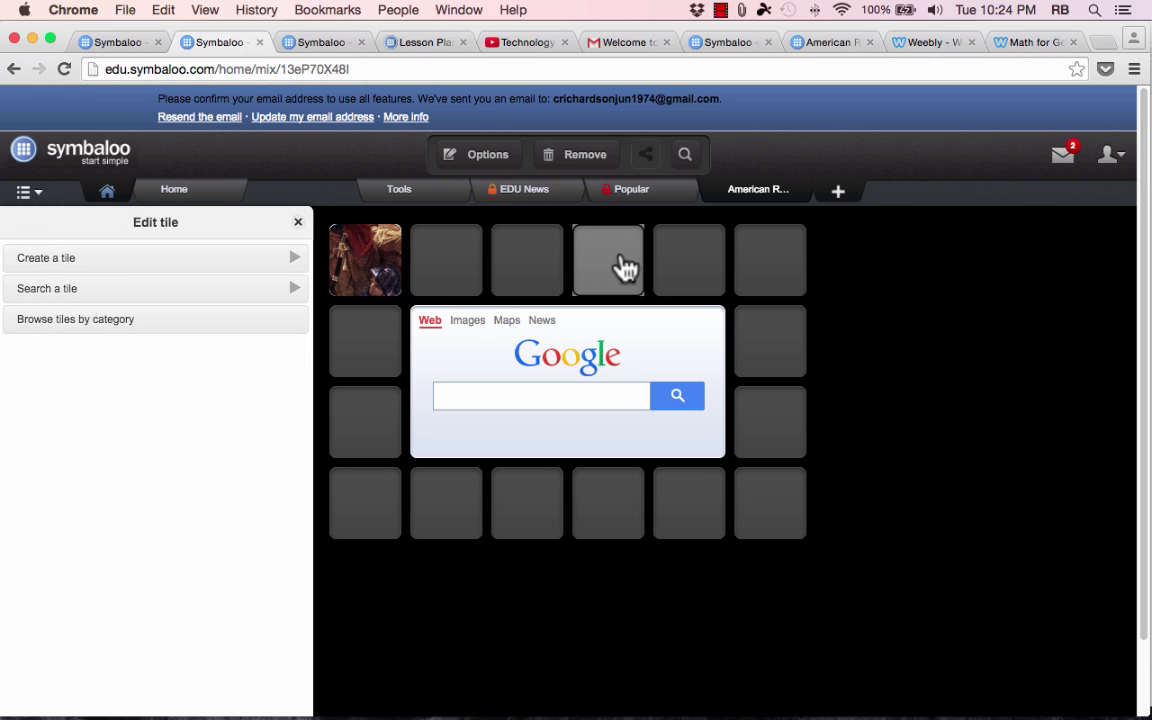
click(113, 270)
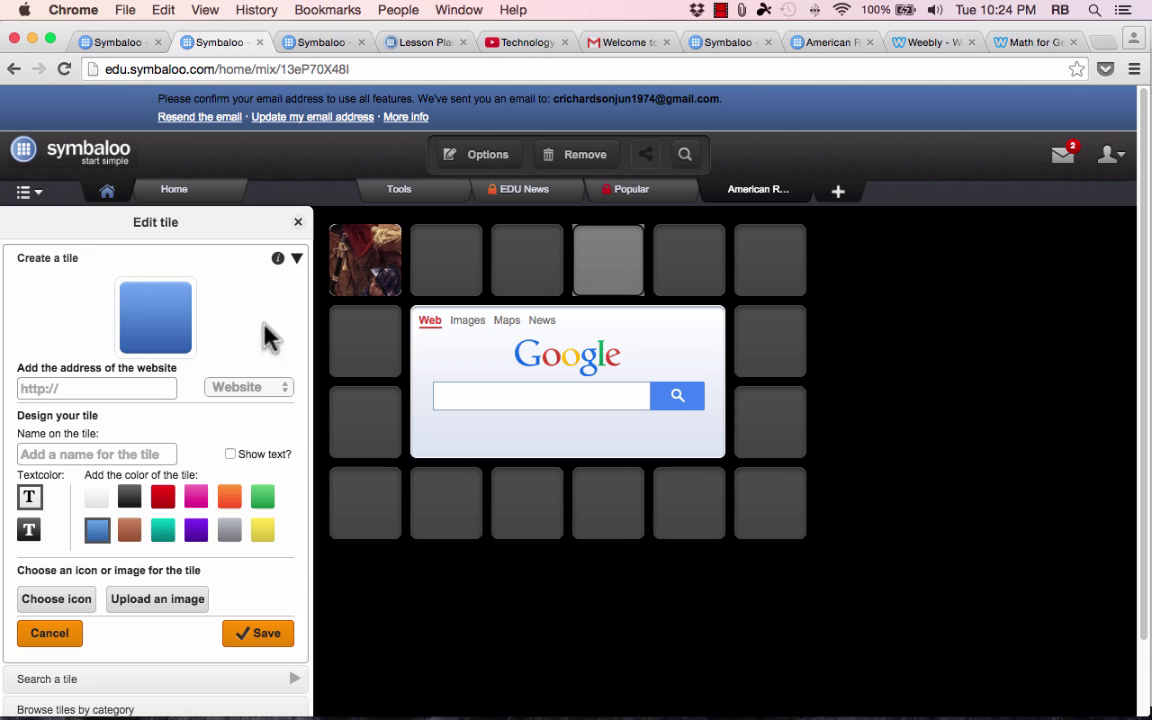
click(245, 390)
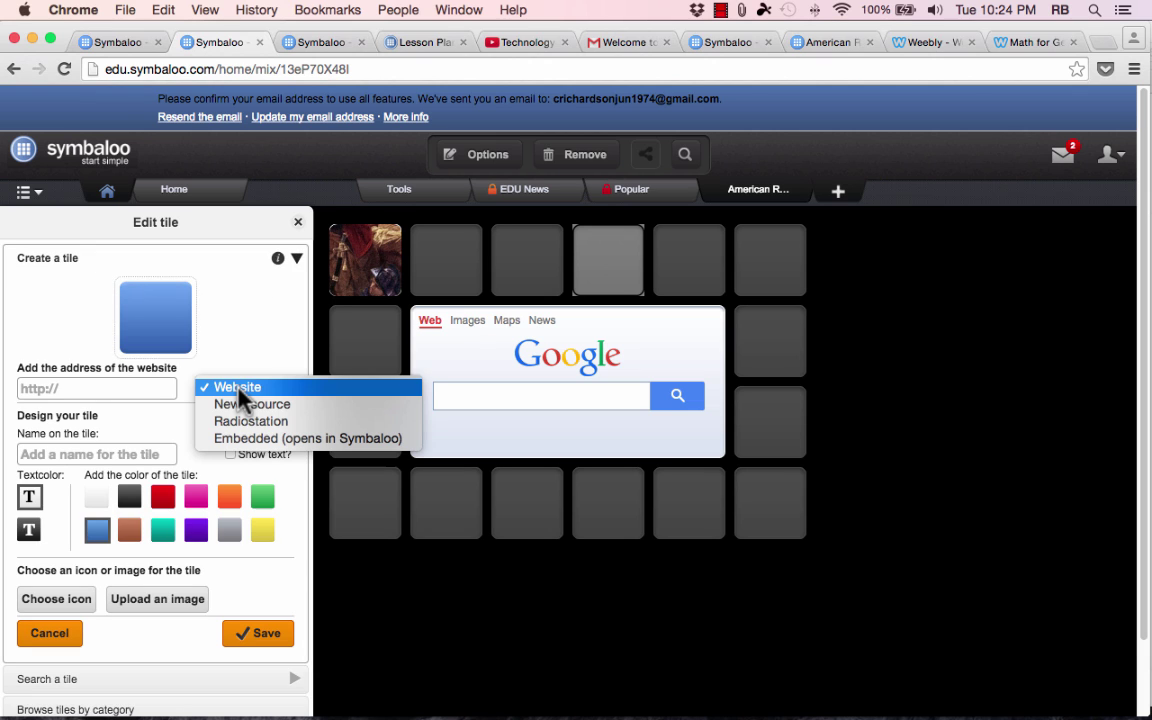
click(270, 443)
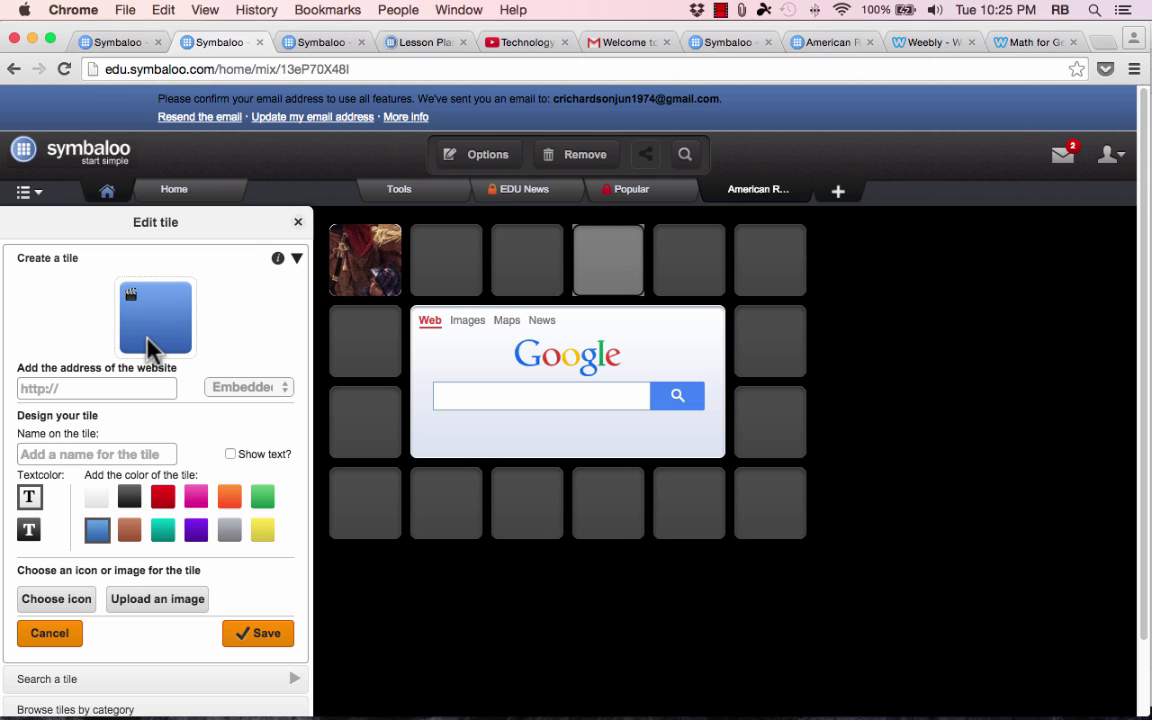
scroll(148, 350, down, 1)
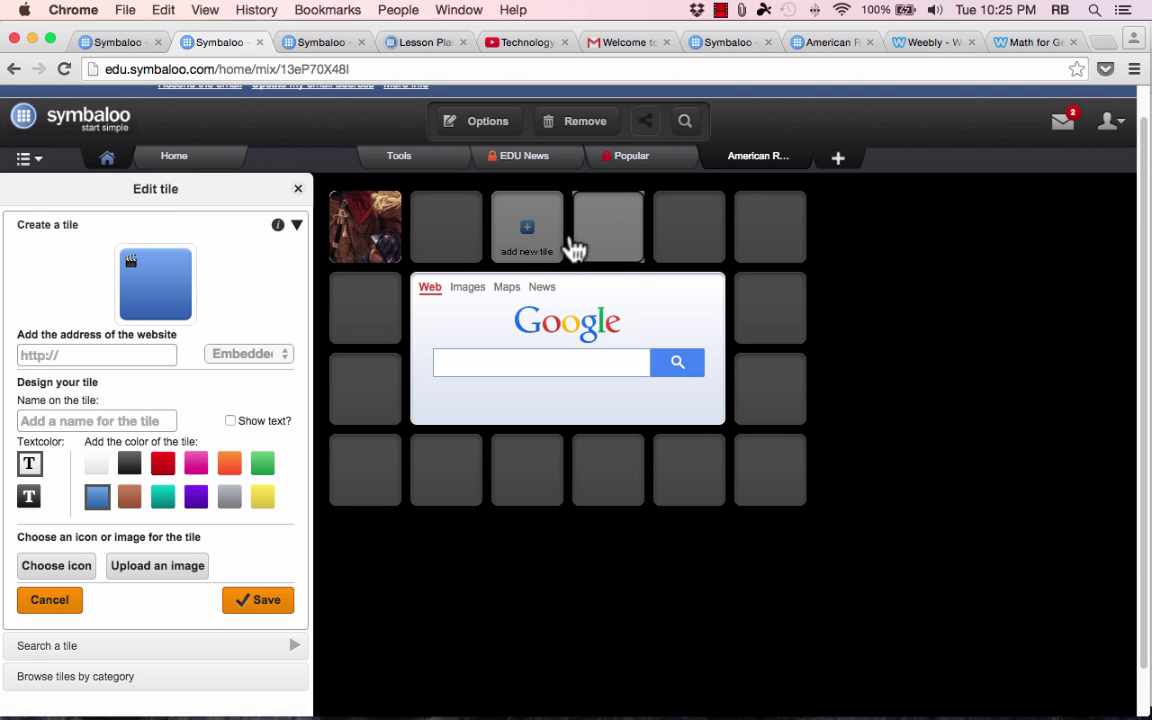
click(298, 189)
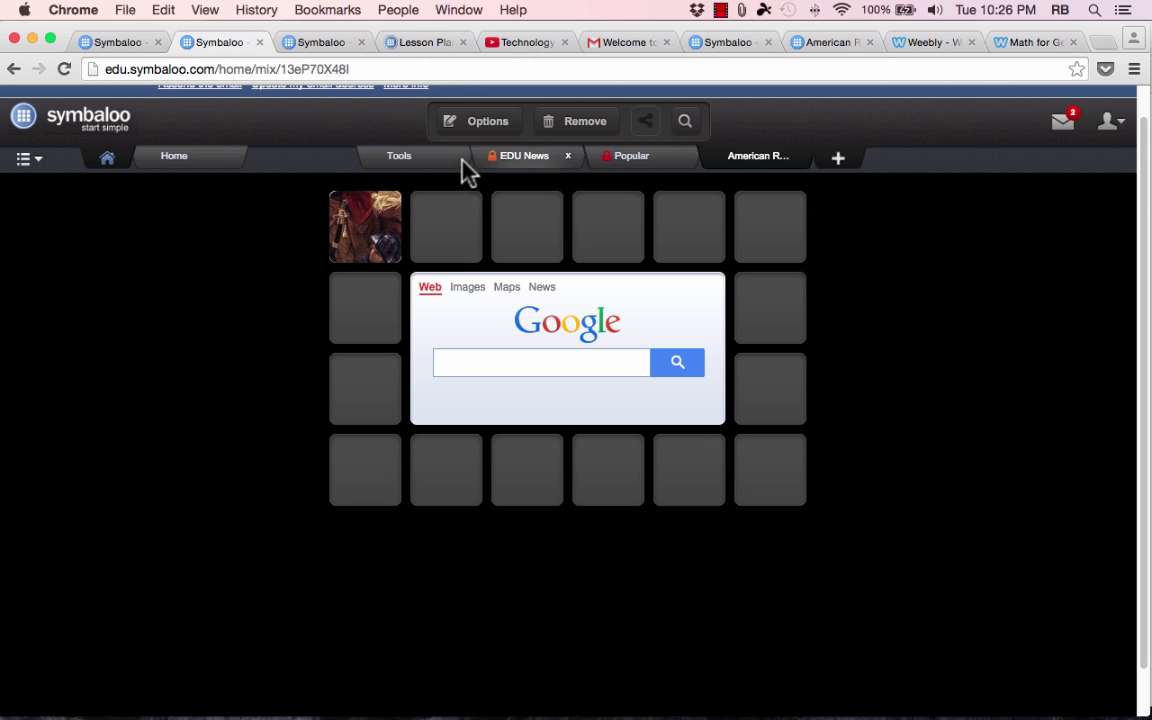
Switch to the Lesson Plans tab and scroll through the custom learning paths content.
click(437, 46)
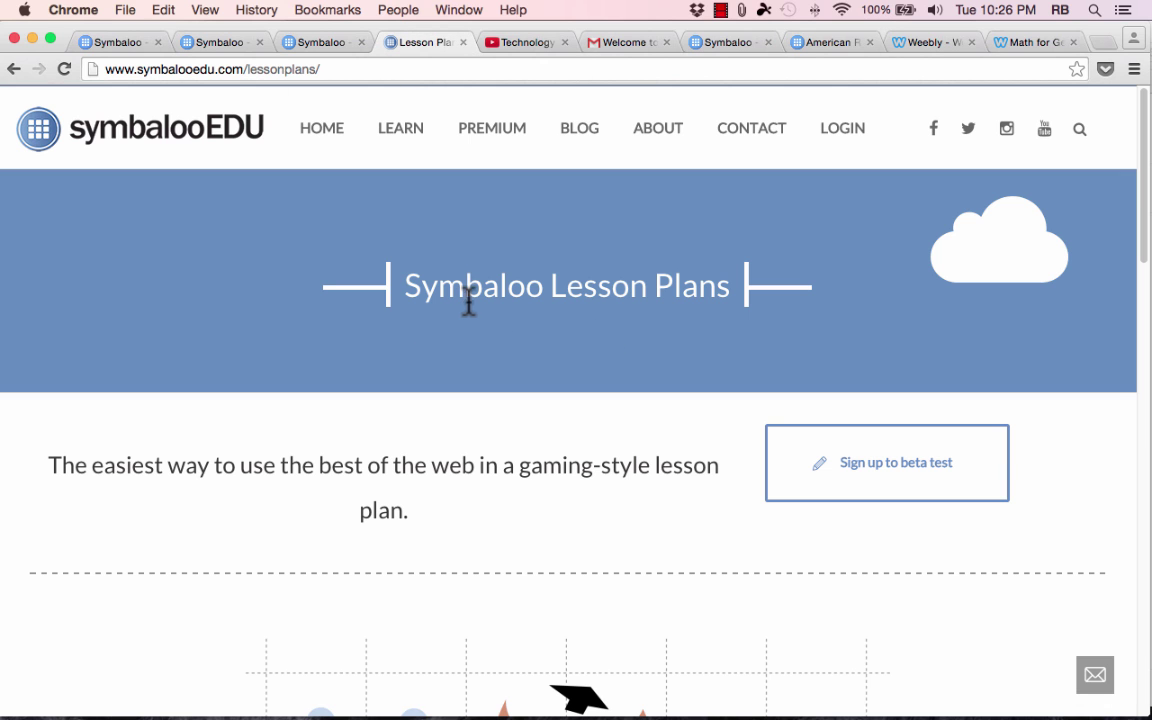
scroll(607, 303, down, 10)
scroll(607, 300, up, 2)
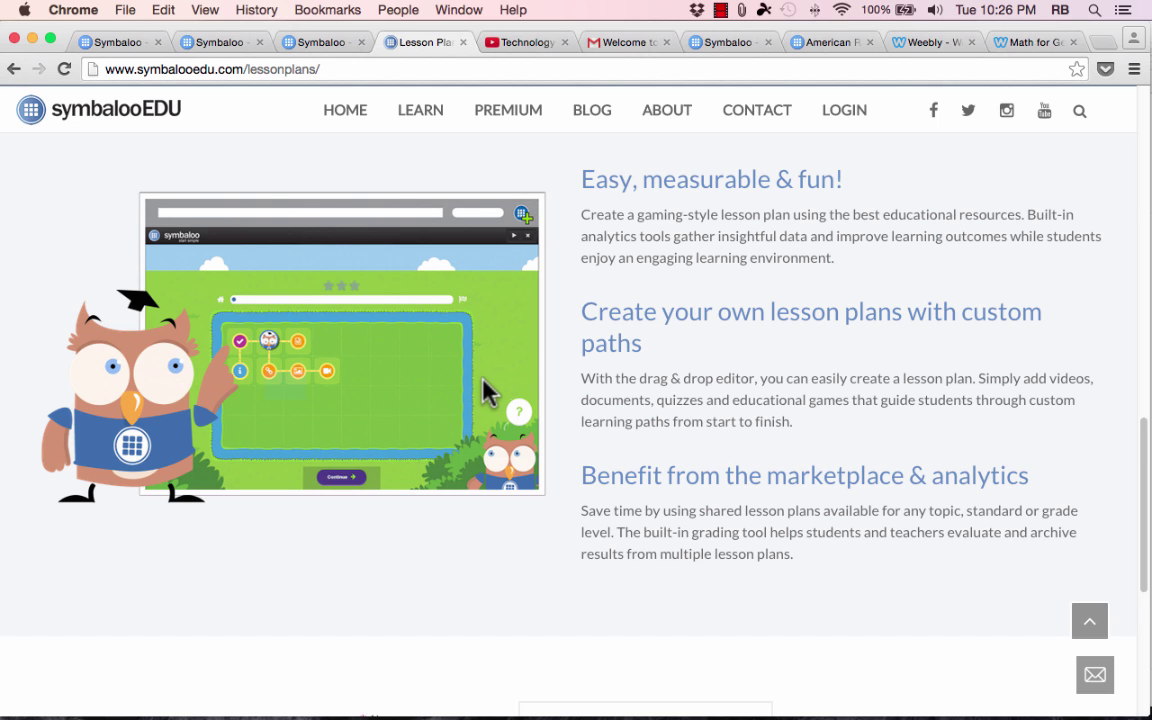
scroll(487, 384, down, 3)
scroll(489, 391, down, 3)
scroll(600, 430, up, 7)
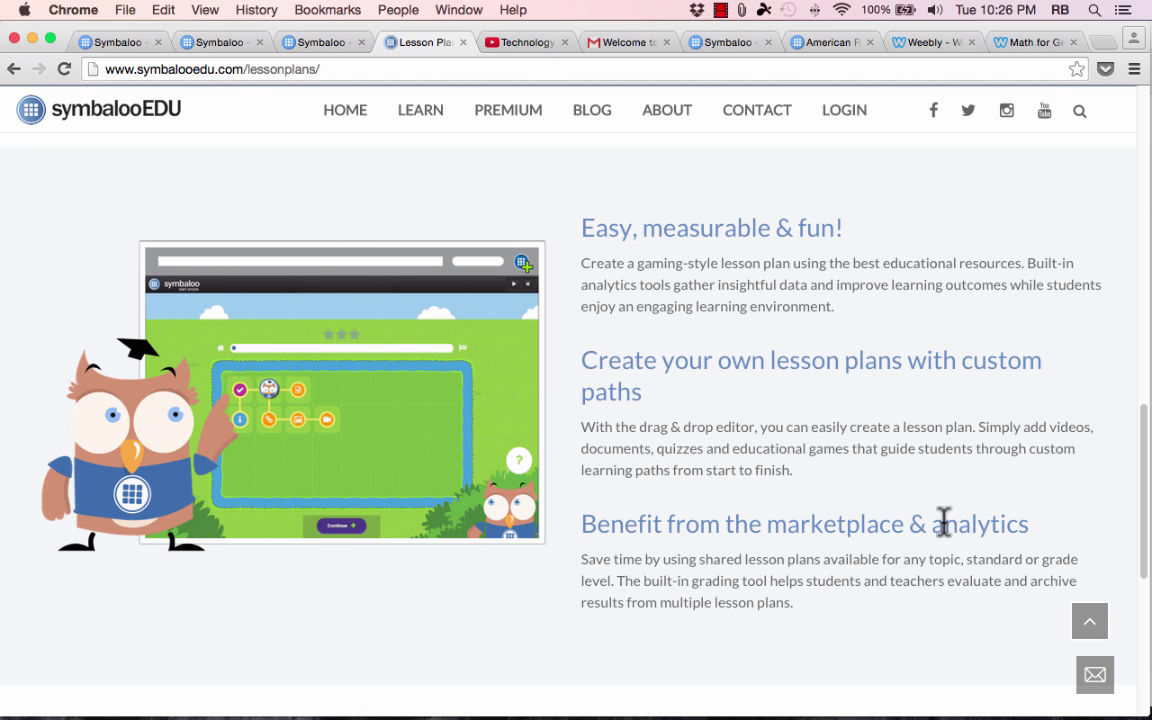
Highlight 'analytics' in the heading and the beta form's Name and Email Address labels.
drag(944, 522, 1037, 524)
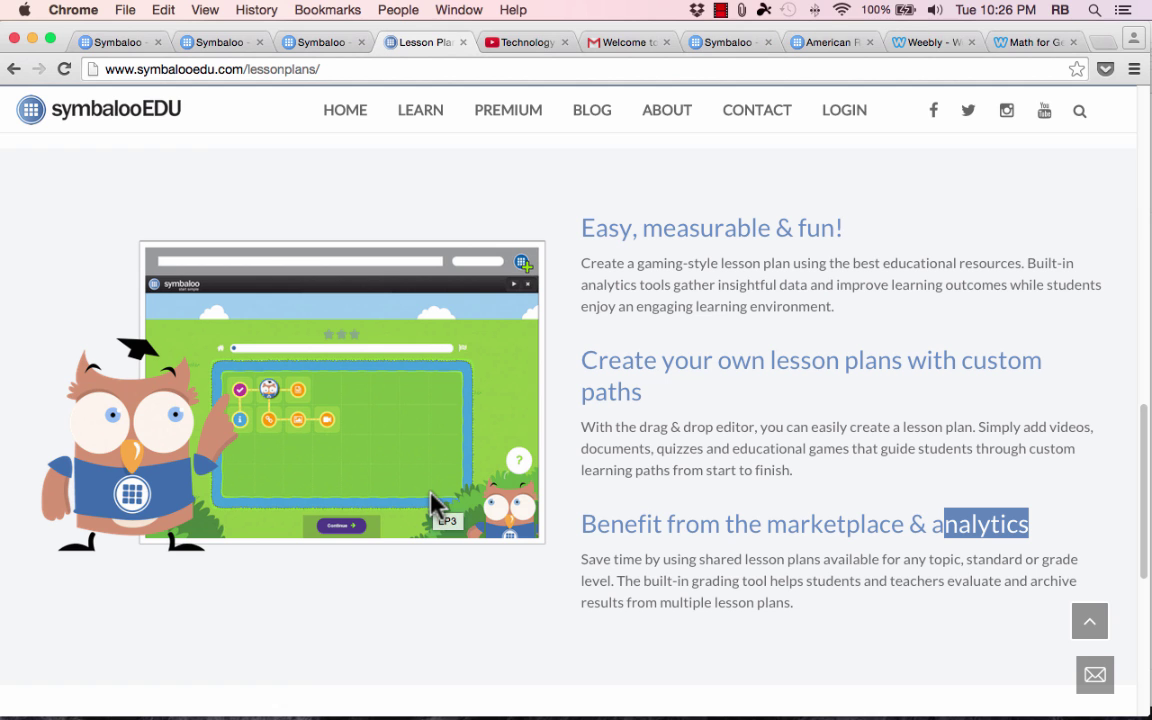
scroll(432, 503, down, 5)
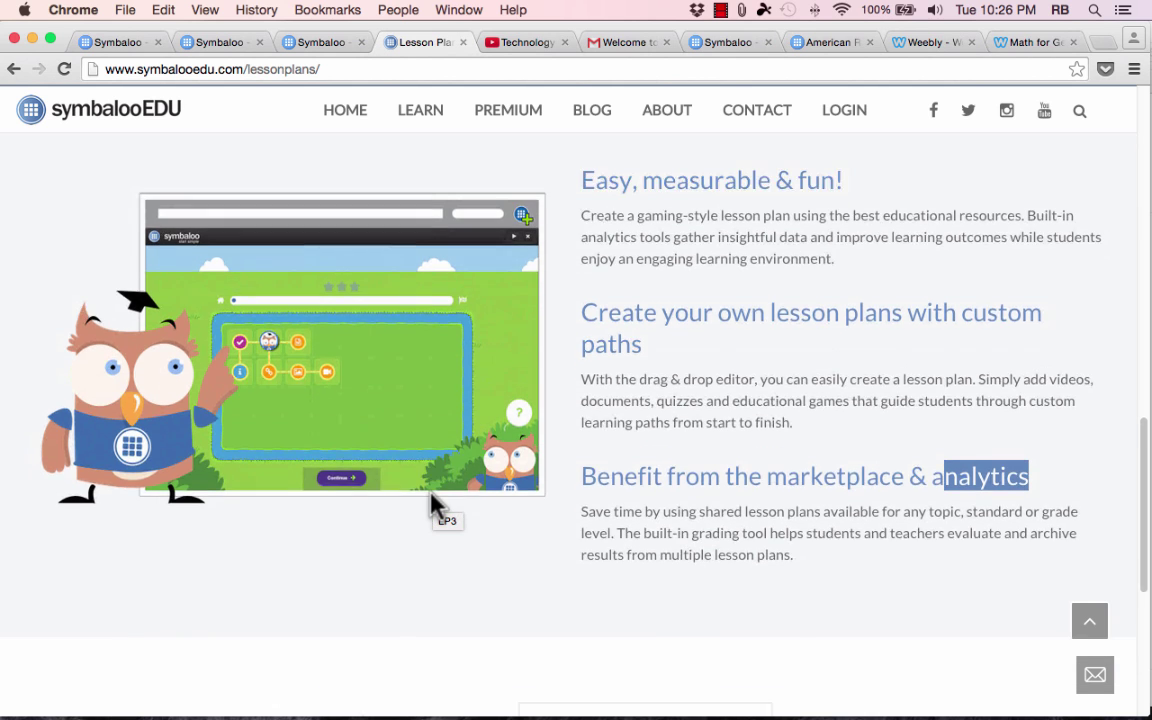
scroll(440, 510, up, 15)
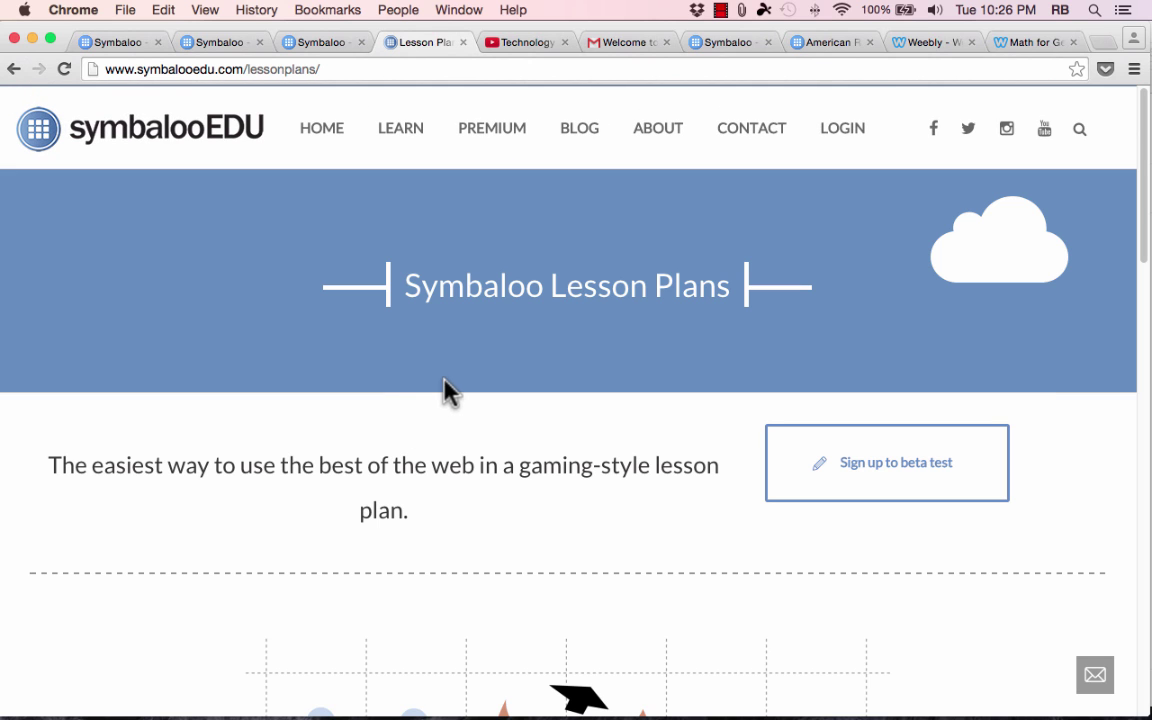
scroll(522, 390, down, 5)
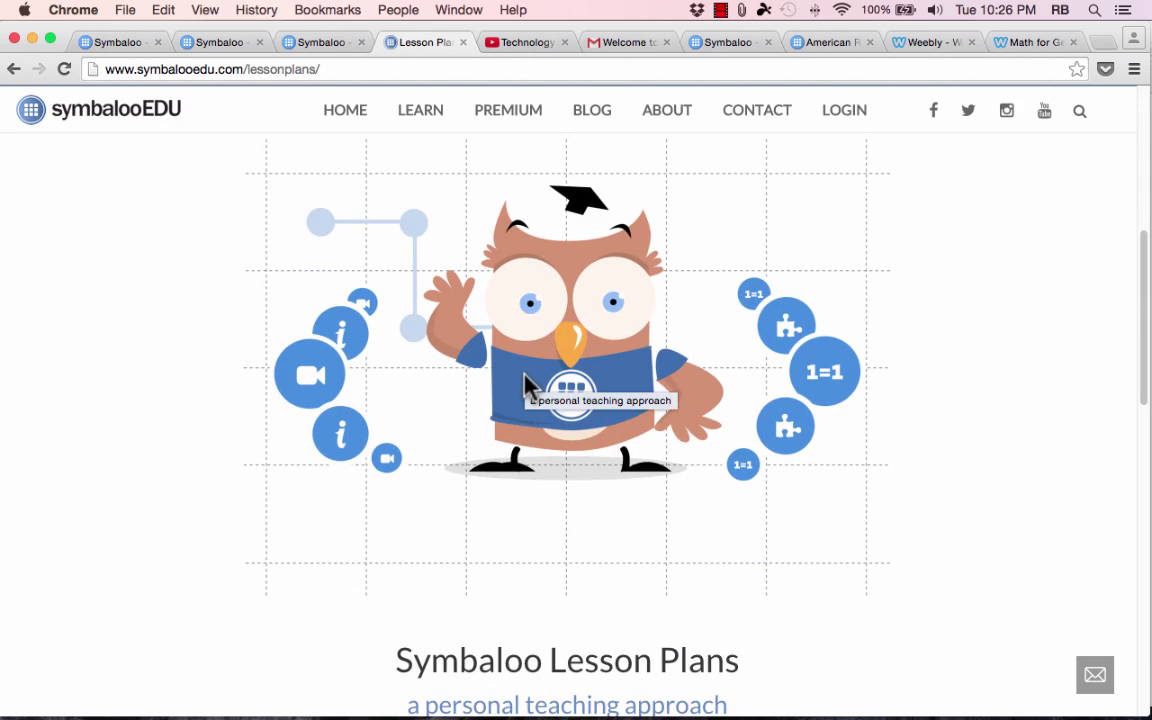
scroll(526, 380, down, 15)
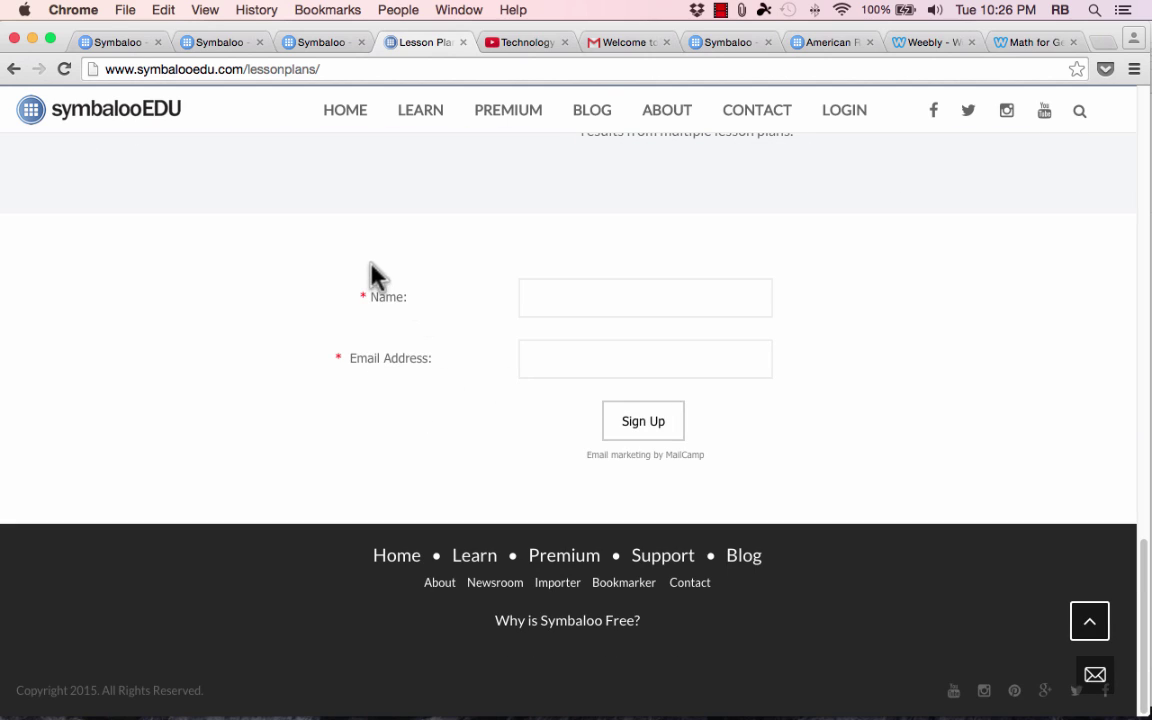
drag(362, 264, 797, 410)
scroll(797, 410, up, 20)
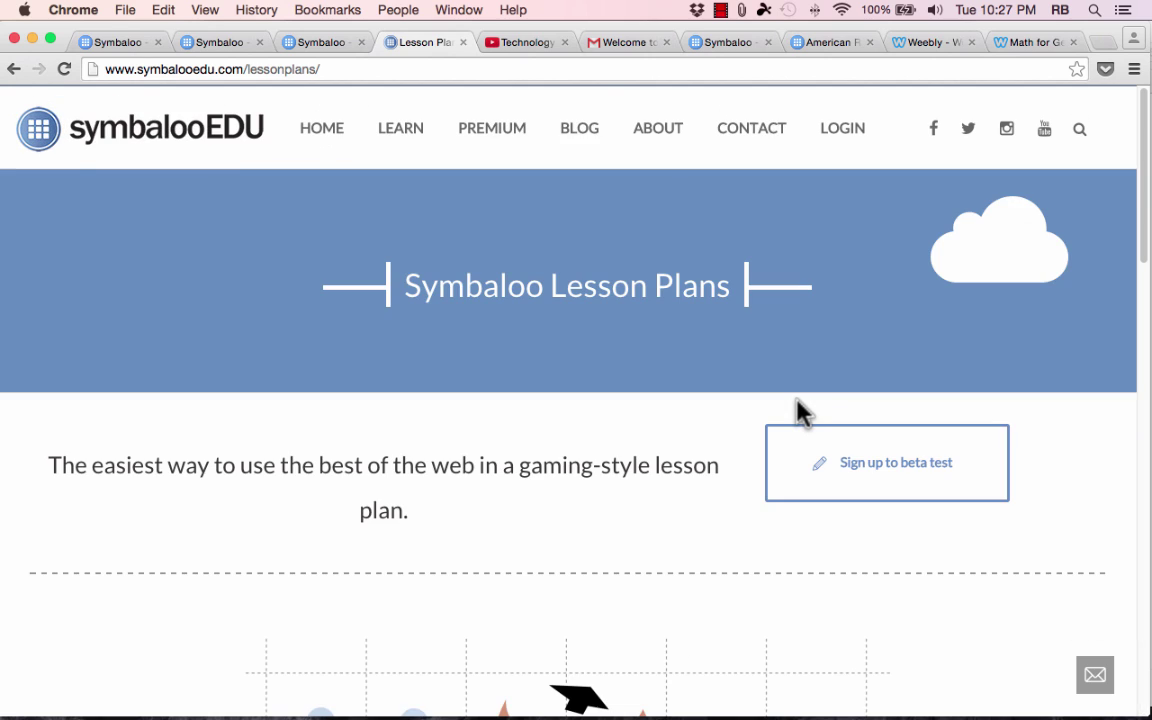